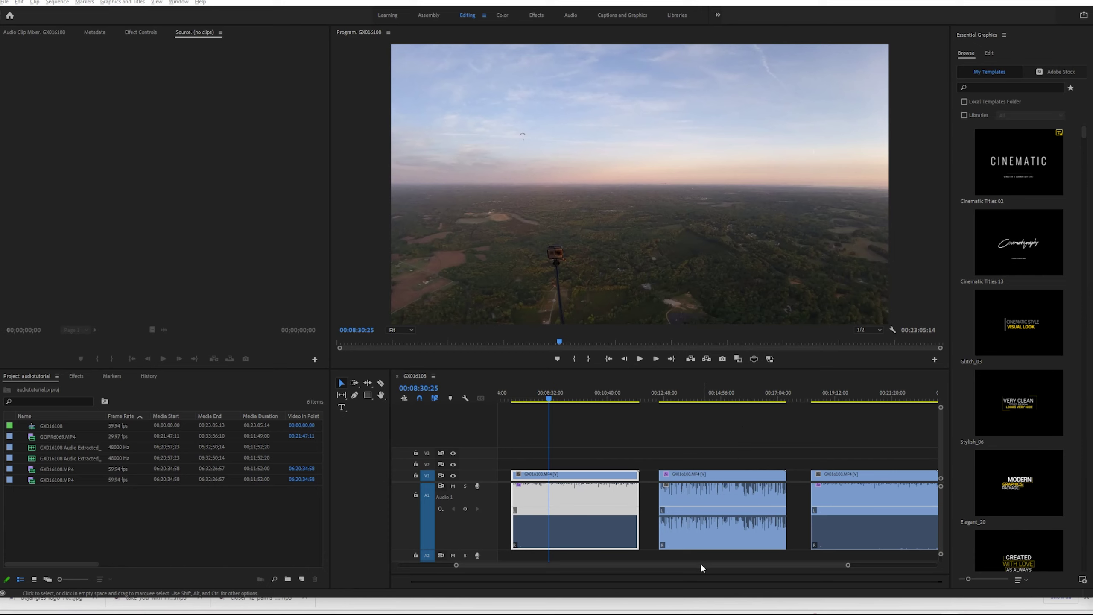
left_click_drag(705, 564, 706, 564)
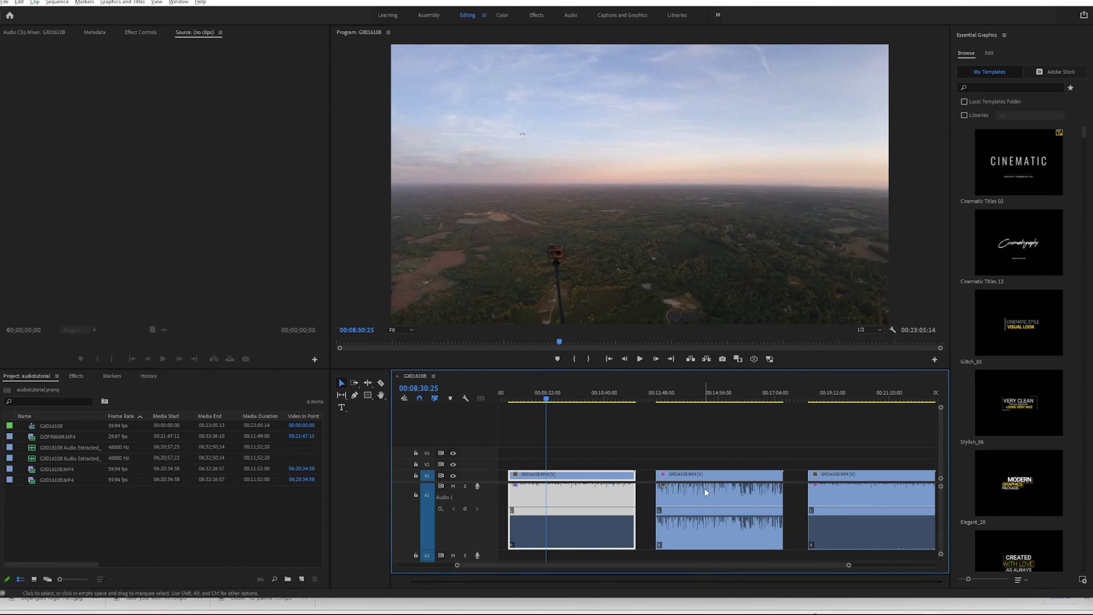
left_click_drag(749, 563, 751, 564)
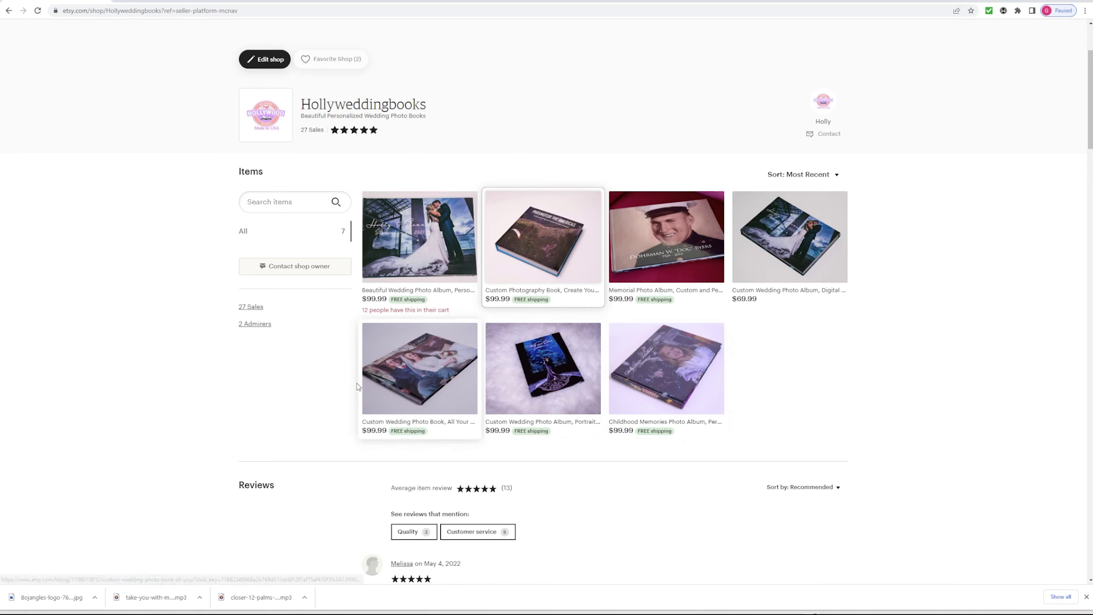
Switch back to Premiere Pro and play the first timeline clip from about 00:08:30 to listen to its audio.
mouse_move(792, 598)
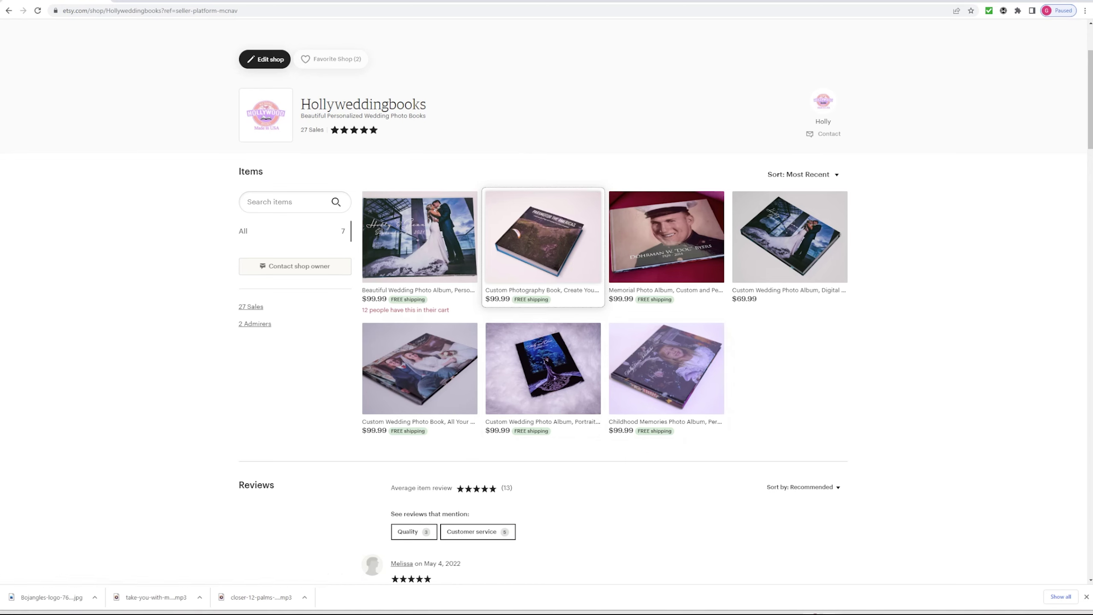
left_click(814, 614)
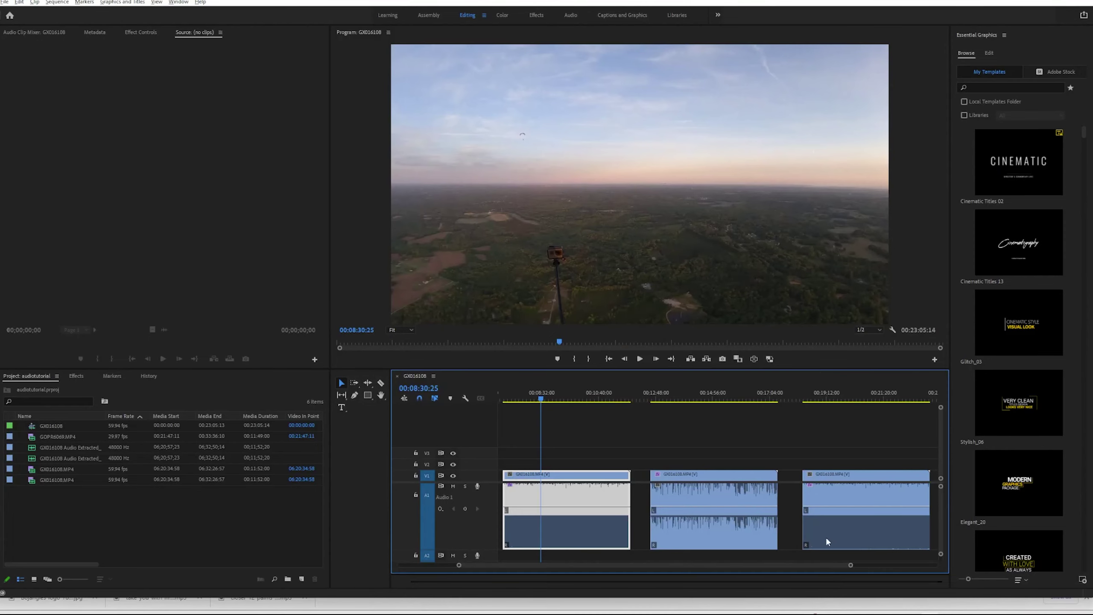
left_click(538, 399)
left_click_drag(538, 399, 535, 400)
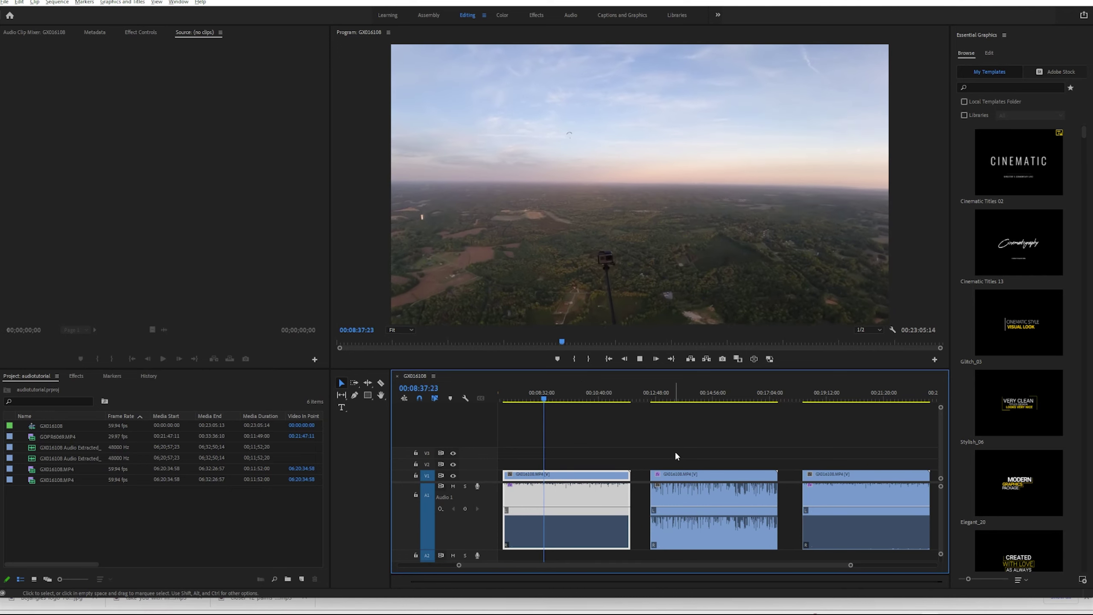
key("space")
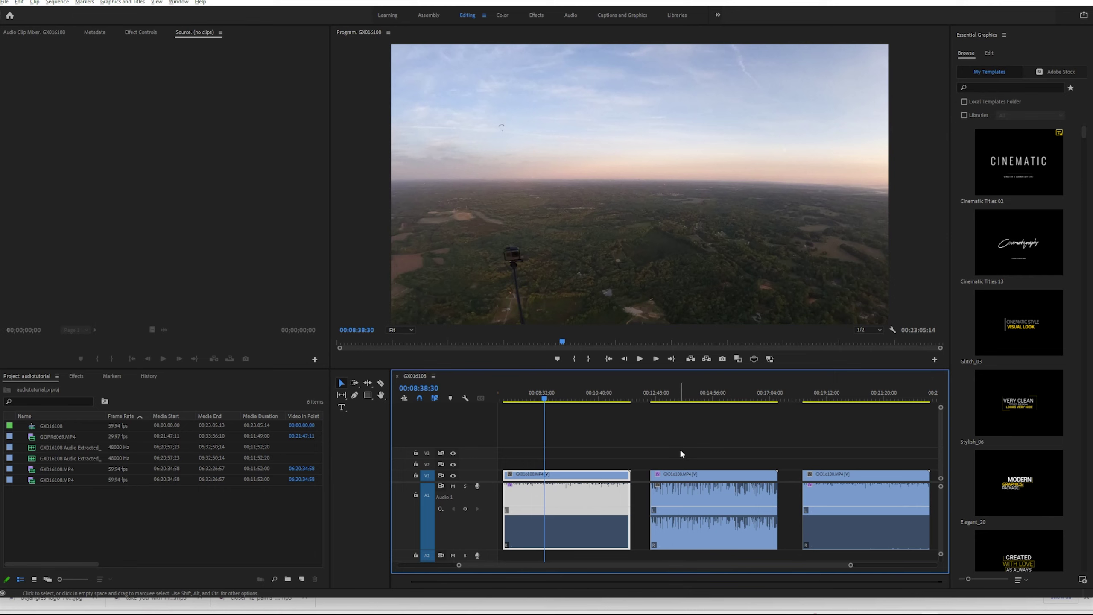
Play the second timeline clip from 00:13:39:30 to listen to its audio, stopping at about 00:14:15.
left_click(680, 400)
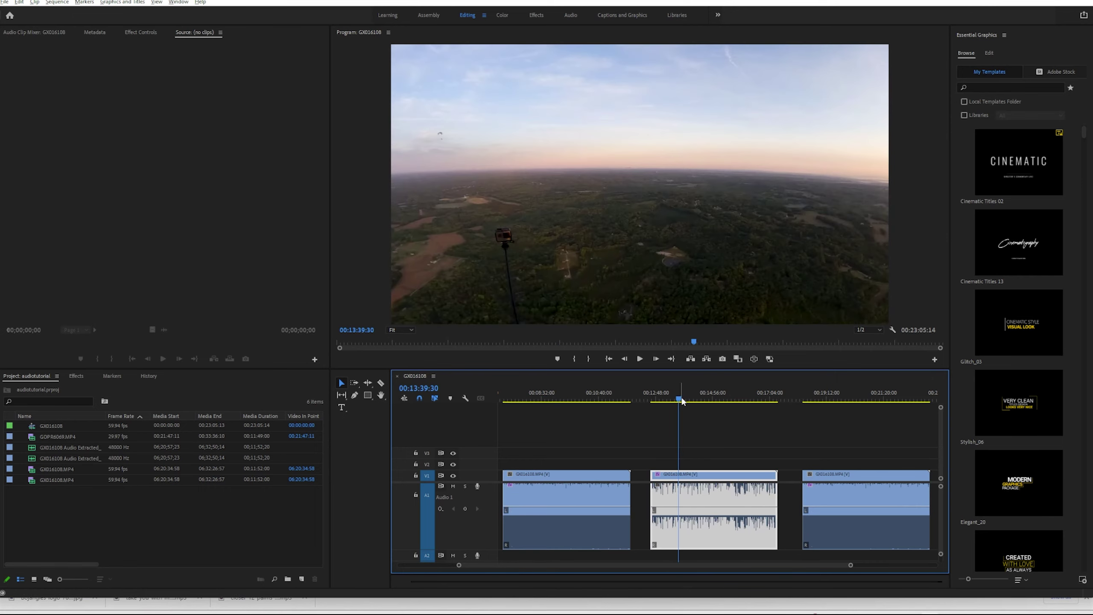
key("space")
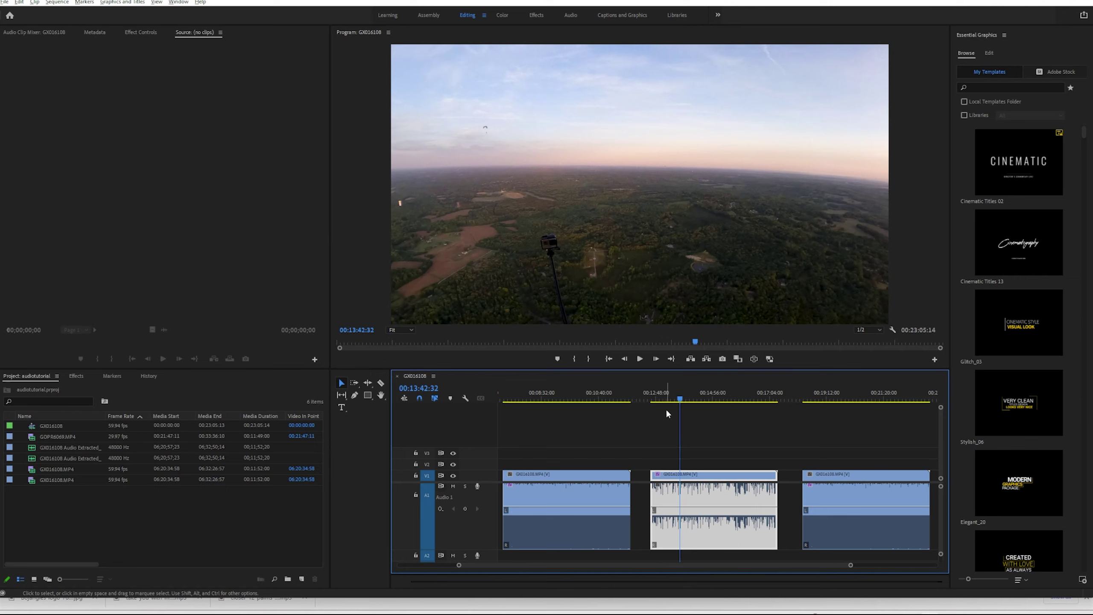
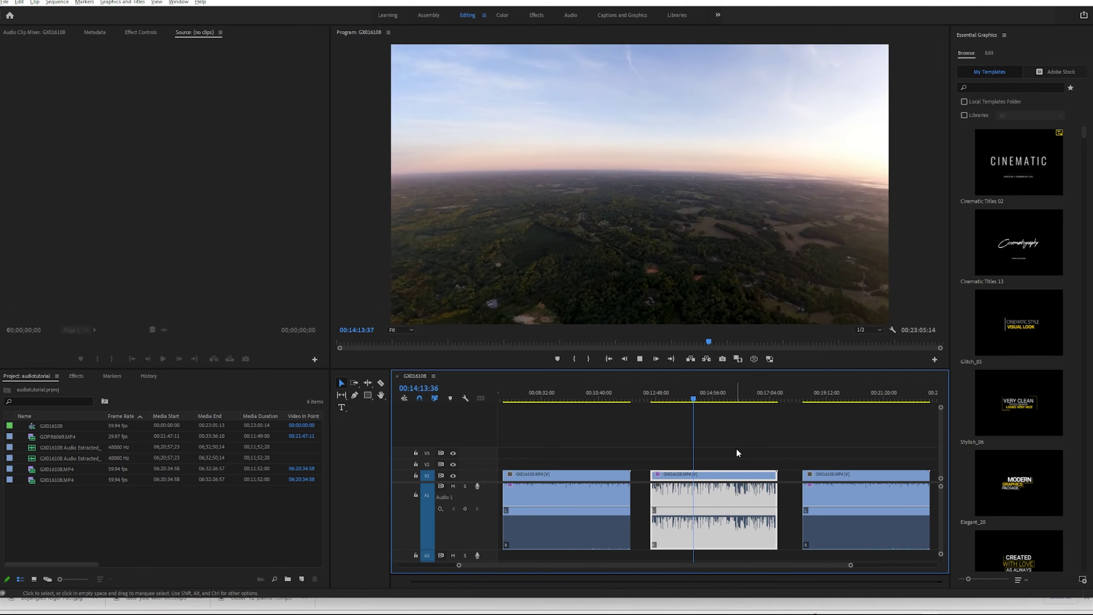
key("space")
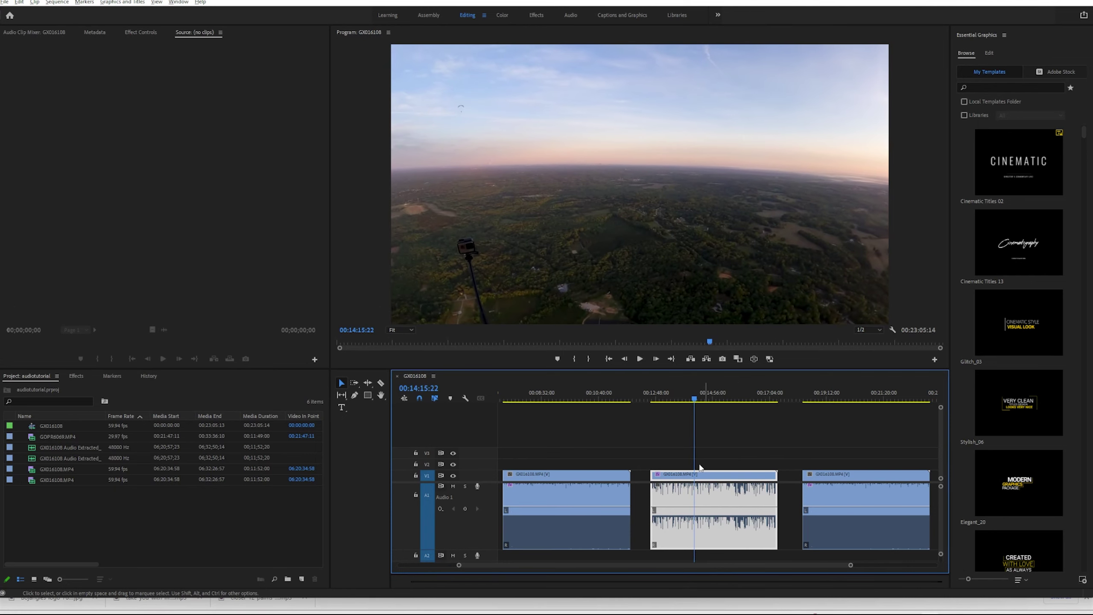
Trim the second clip's start to 00:14:15:22 and stack it on V2 and A2 over the first clip, with their starts aligned.
left_click_drag(851, 565, 803, 566)
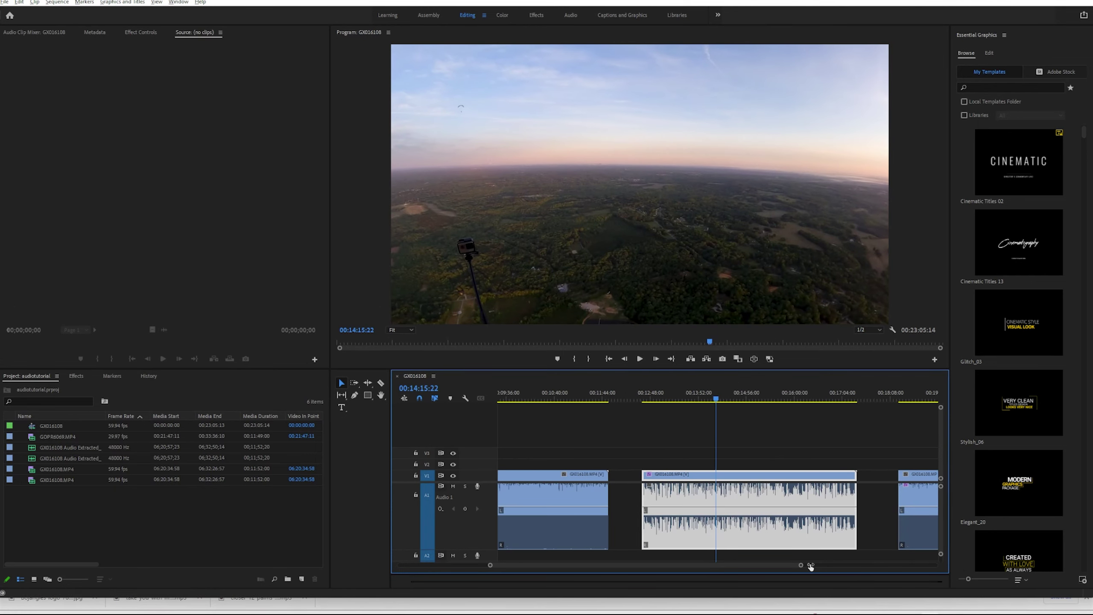
left_click_drag(642, 475, 716, 475)
left_click_drag(800, 565, 882, 566)
left_click_drag(757, 486, 748, 557)
left_click_drag(748, 468, 617, 475)
Extend the starts of both stacked clips together to about 00:08:31.
left_click(620, 399)
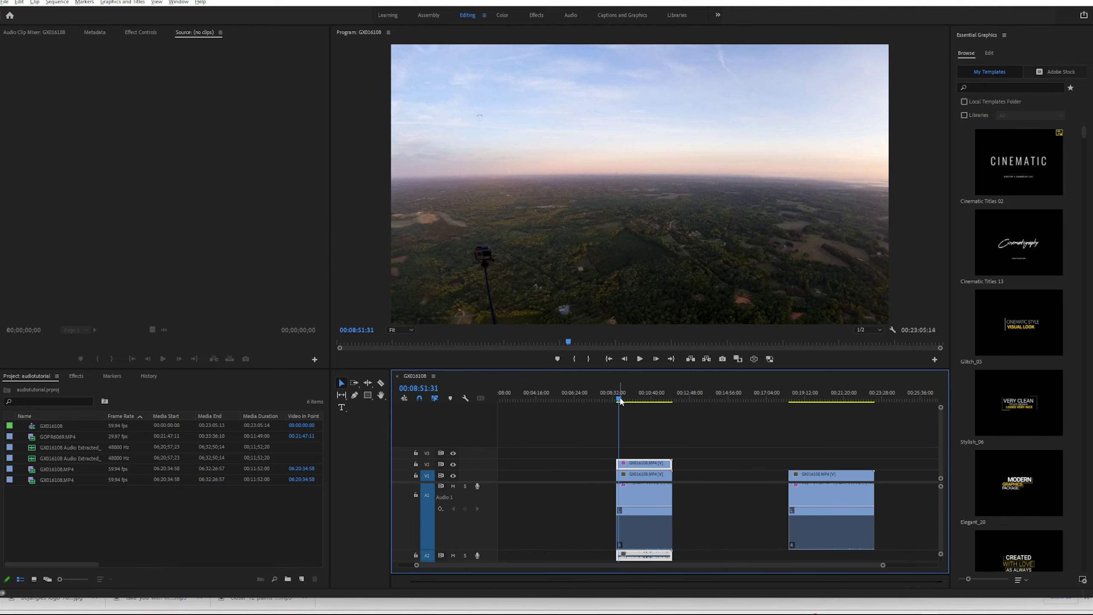
left_click_drag(880, 562, 770, 562)
scroll(695, 564, "down", 3)
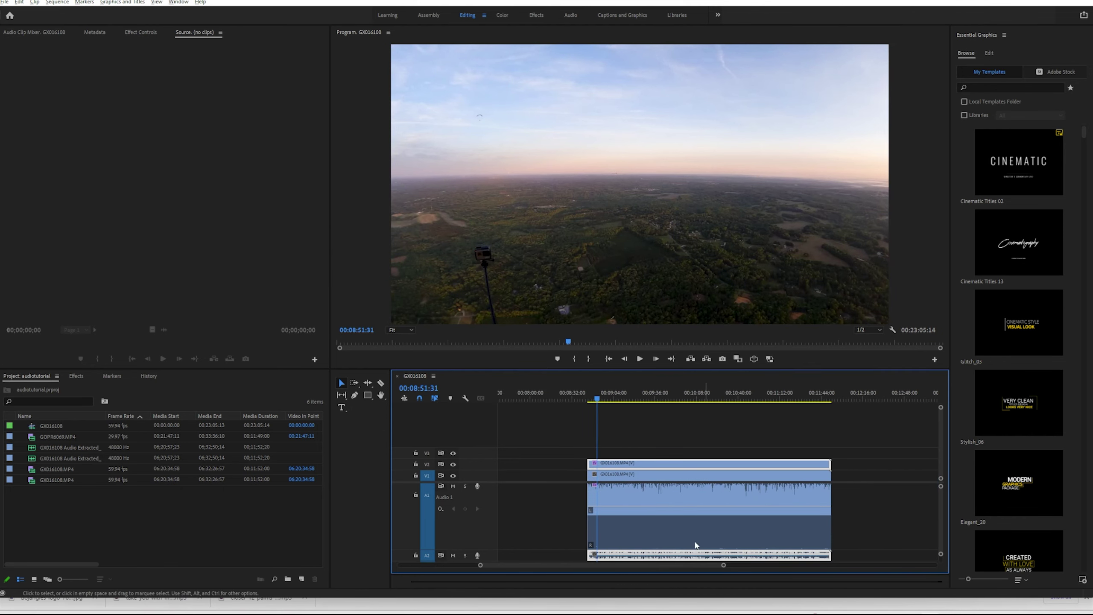
mouse_move(585, 463)
left_mouse_down()
mouse_move(571, 463)
mouse_move(570, 474)
left_mouse_up()
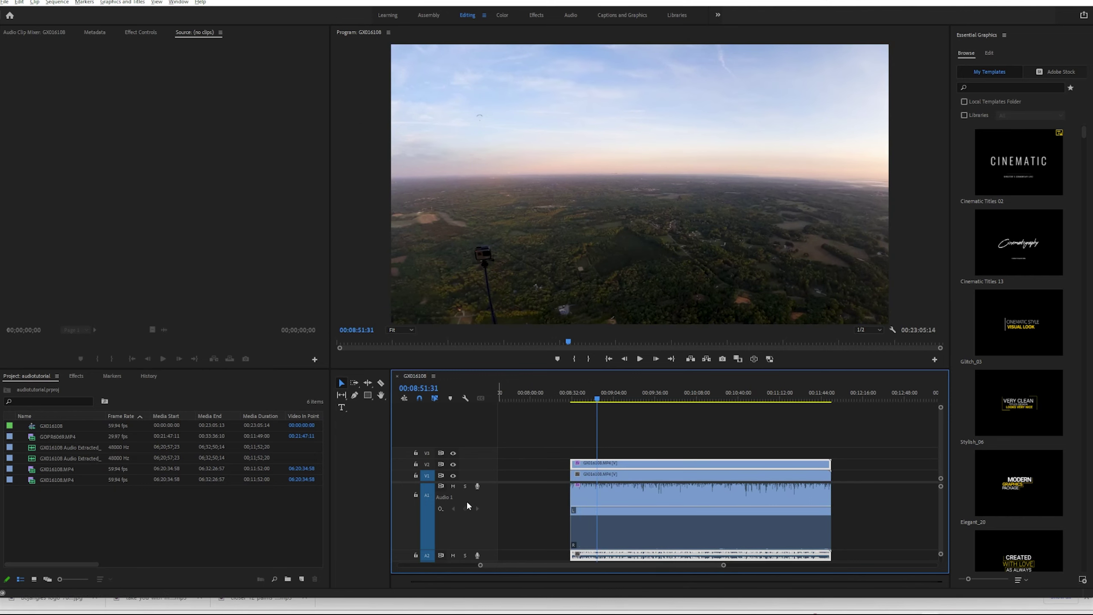
Mute audio track A2 and play the stacked clips from their start to hear only A1.
left_click(453, 555)
left_click_drag(591, 402, 571, 401)
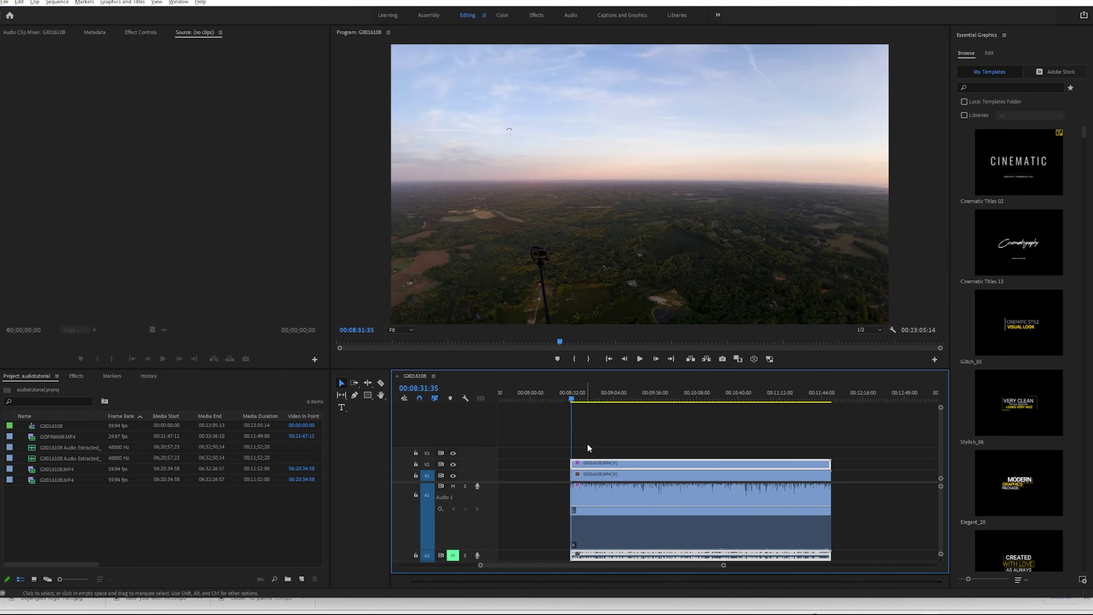
key("space")
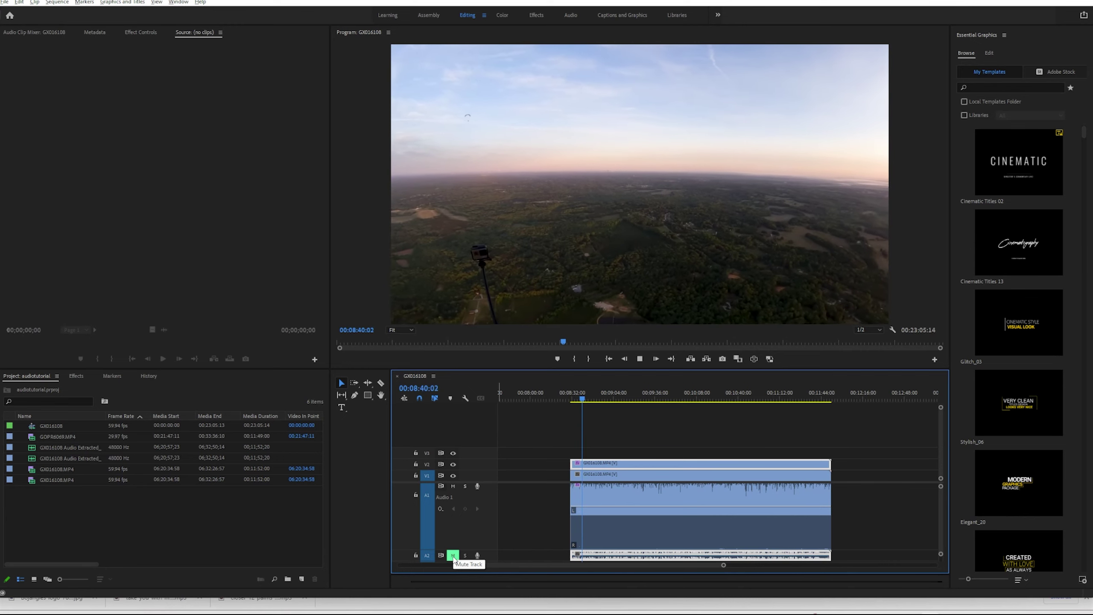
key("space")
Mute audio track A1, unmute A2, and play the stacked clips again from their start.
left_click(568, 398)
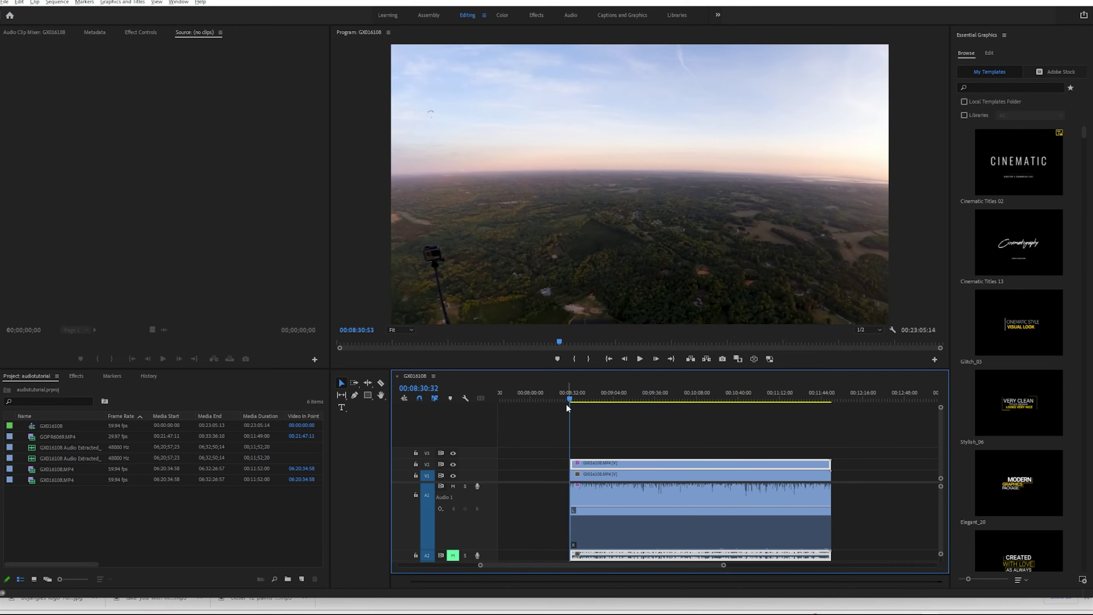
left_click(454, 487)
left_click(453, 555)
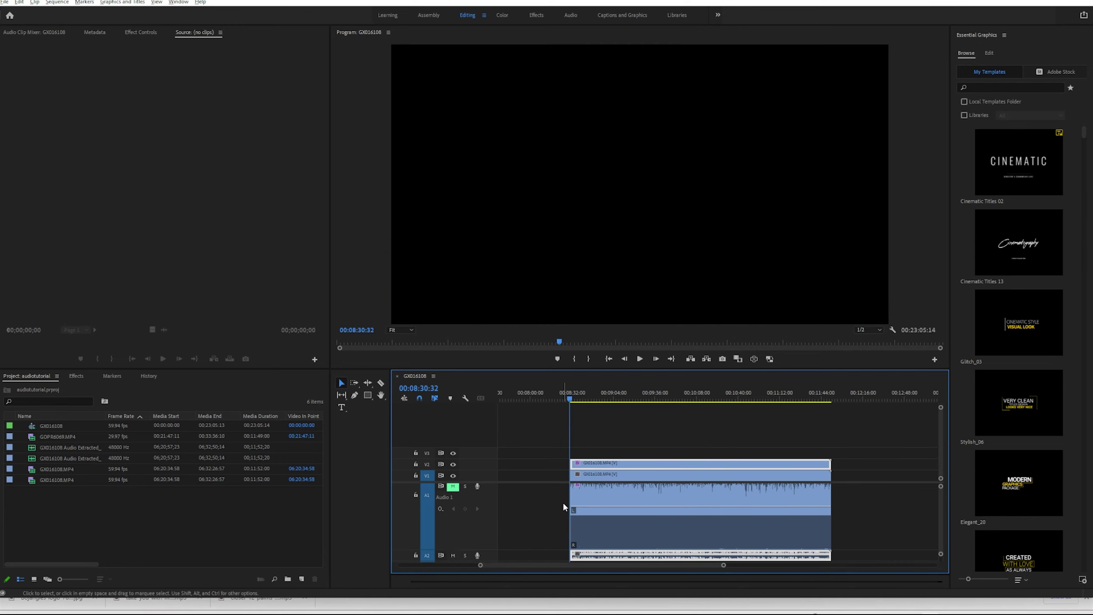
key("space")
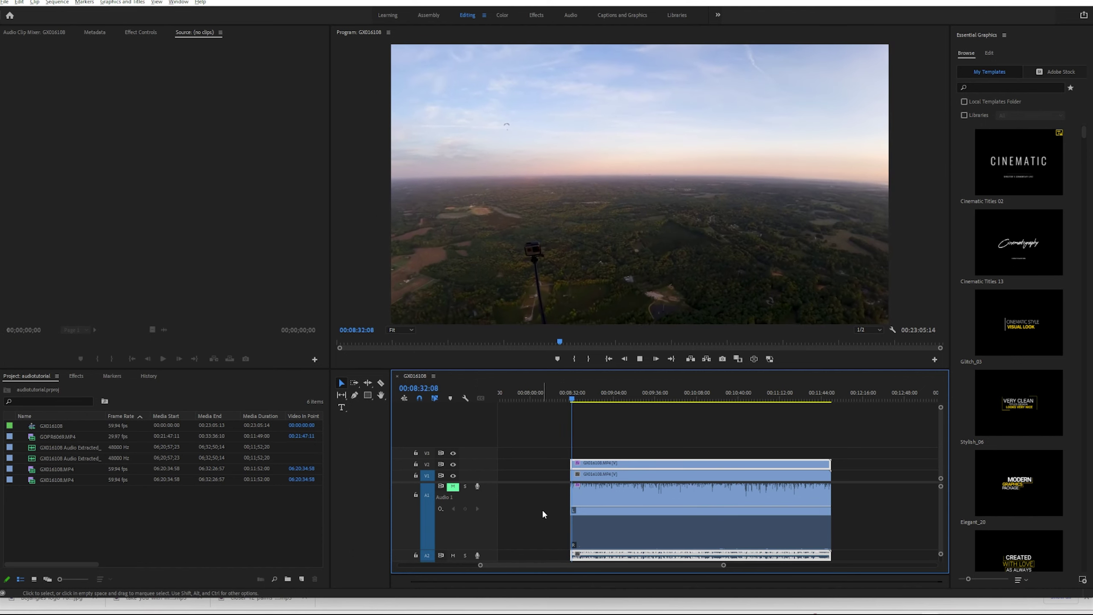
Compare the audio of A1 and A2 during playback by alternately muting each track, finishing with only A1 muted.
left_click(453, 556)
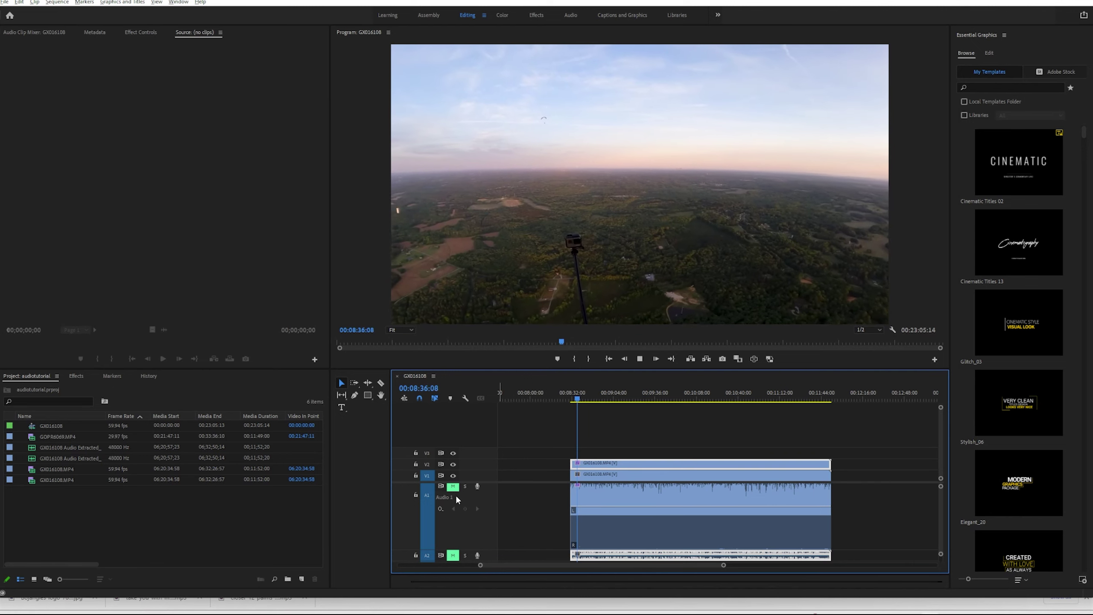
left_click(452, 486)
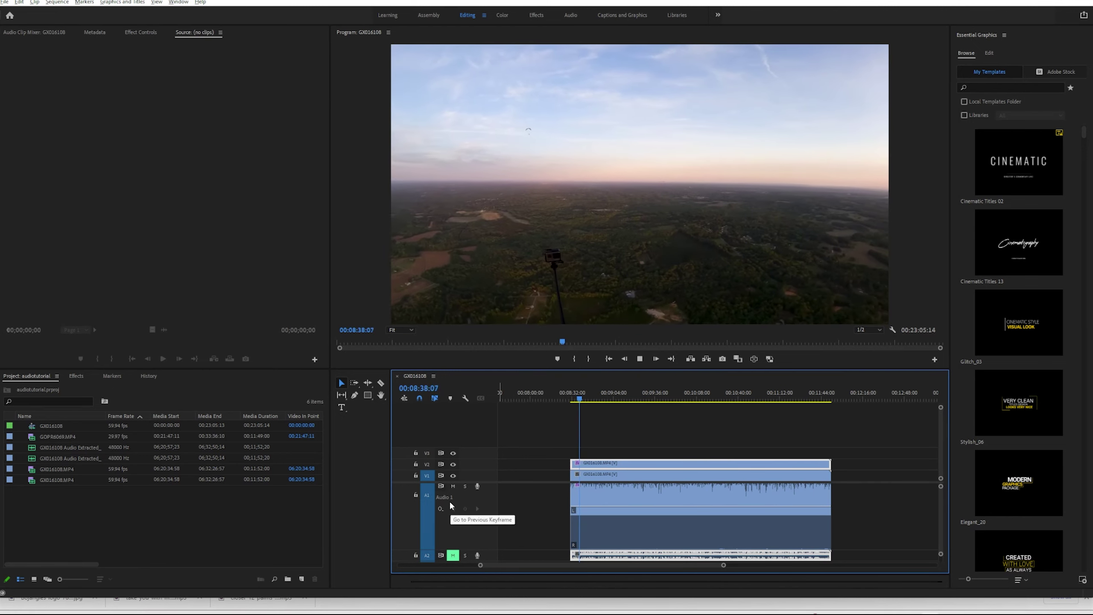
left_click(454, 486)
left_click(453, 555)
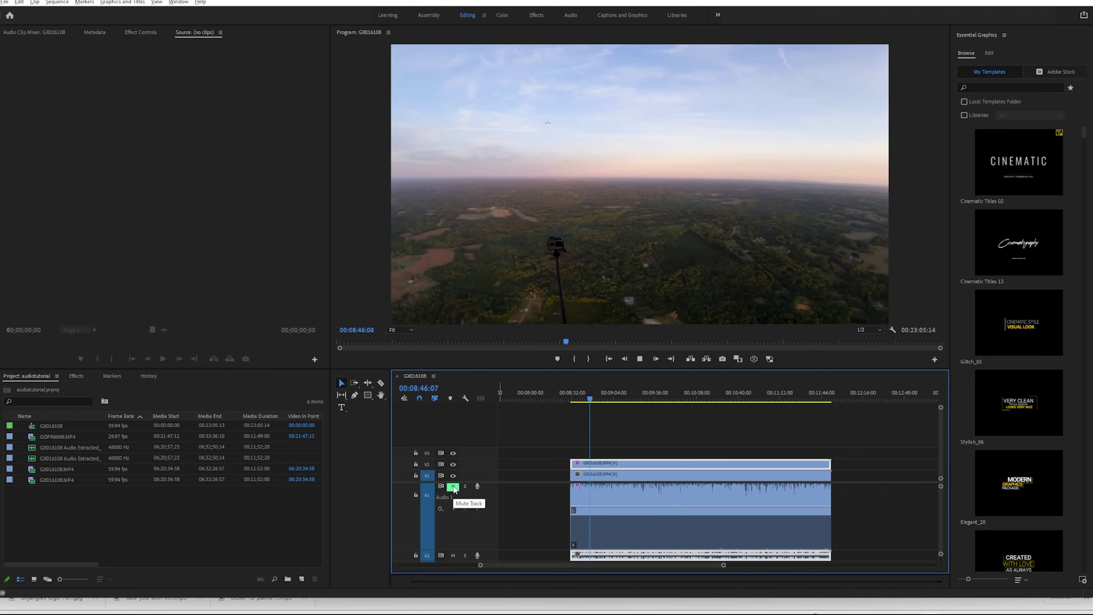
left_click(453, 555)
left_click(452, 486)
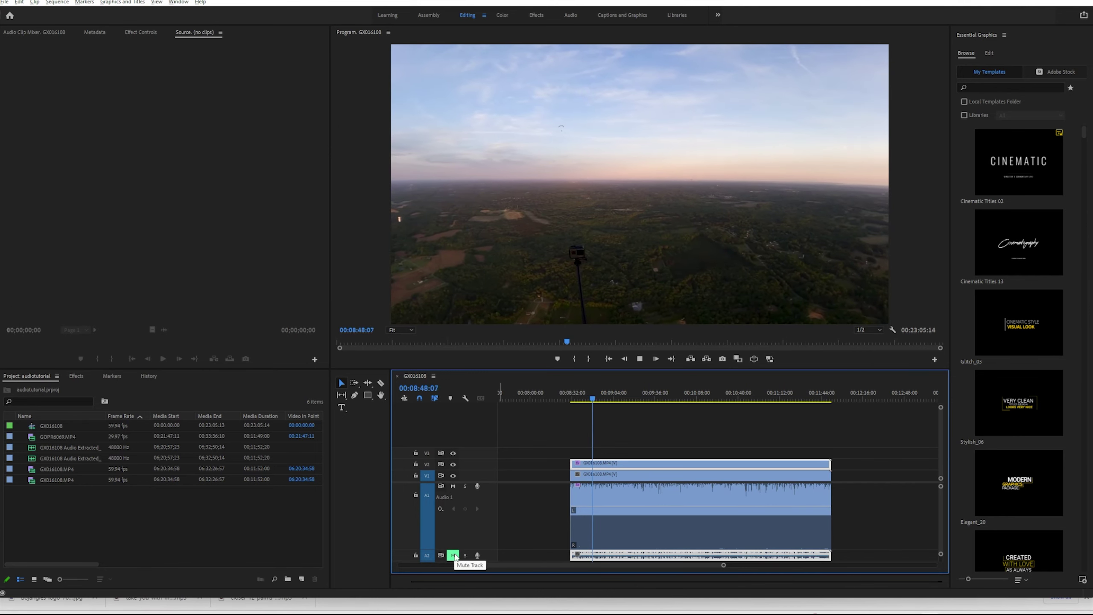
left_click(454, 485)
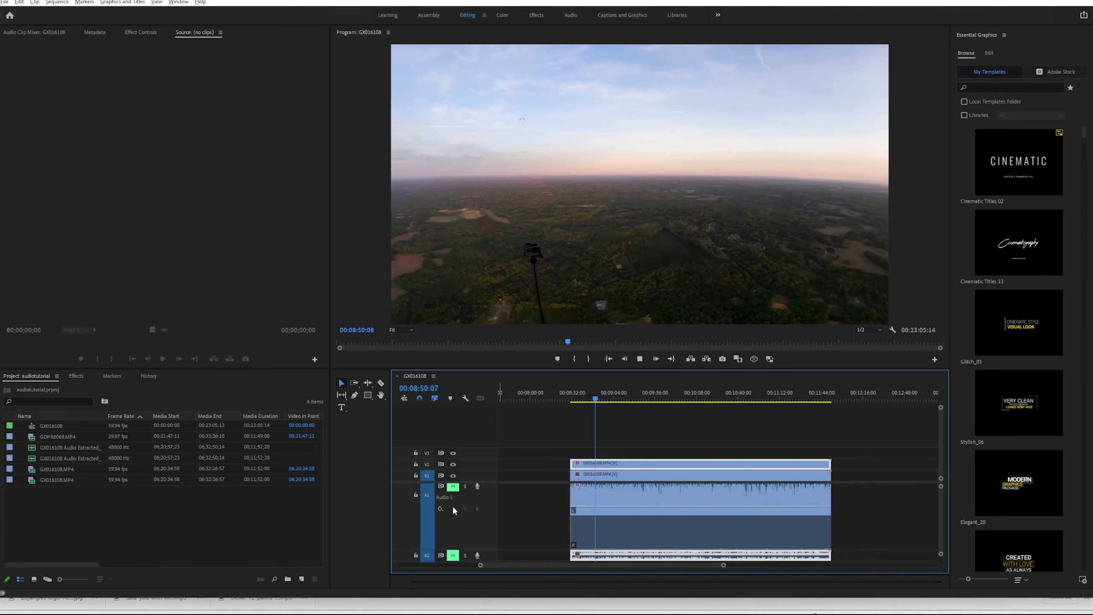
left_click(452, 555)
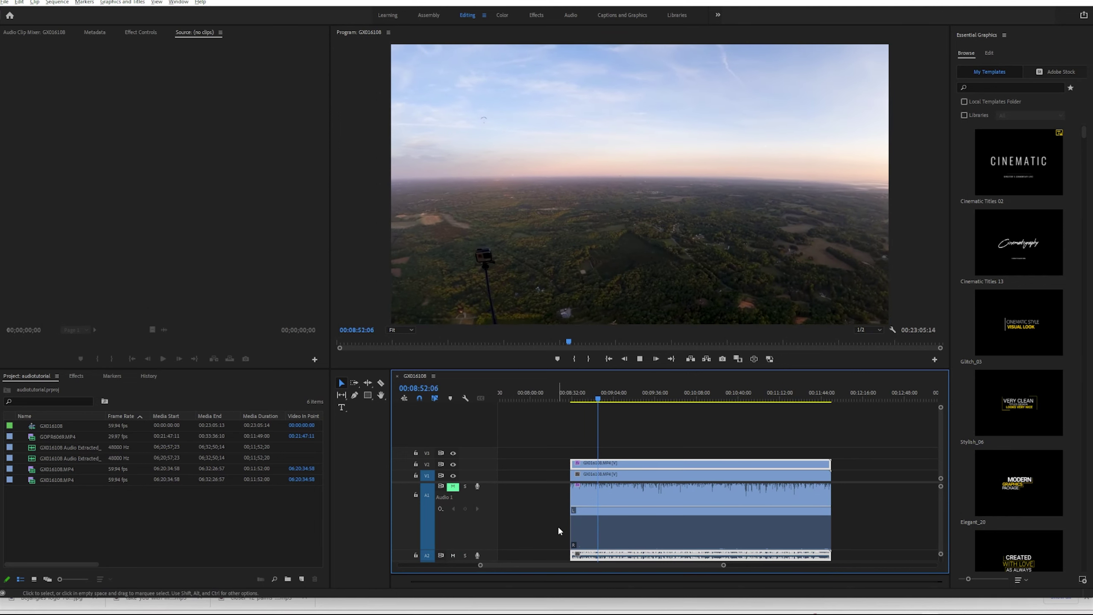
left_click(453, 486)
left_click(453, 556)
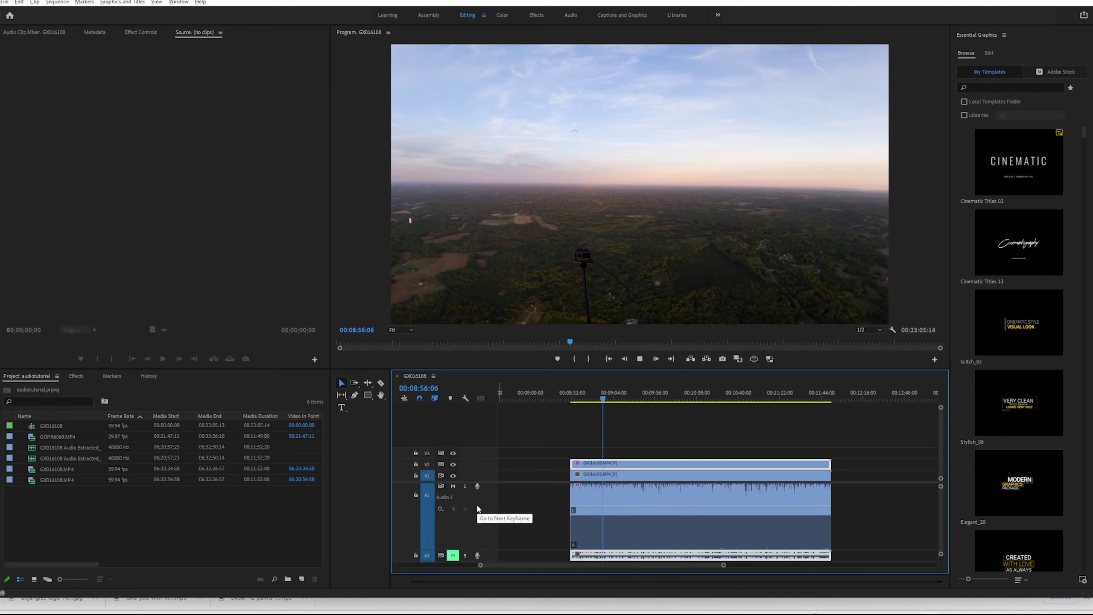
left_click(453, 486)
left_click(453, 555)
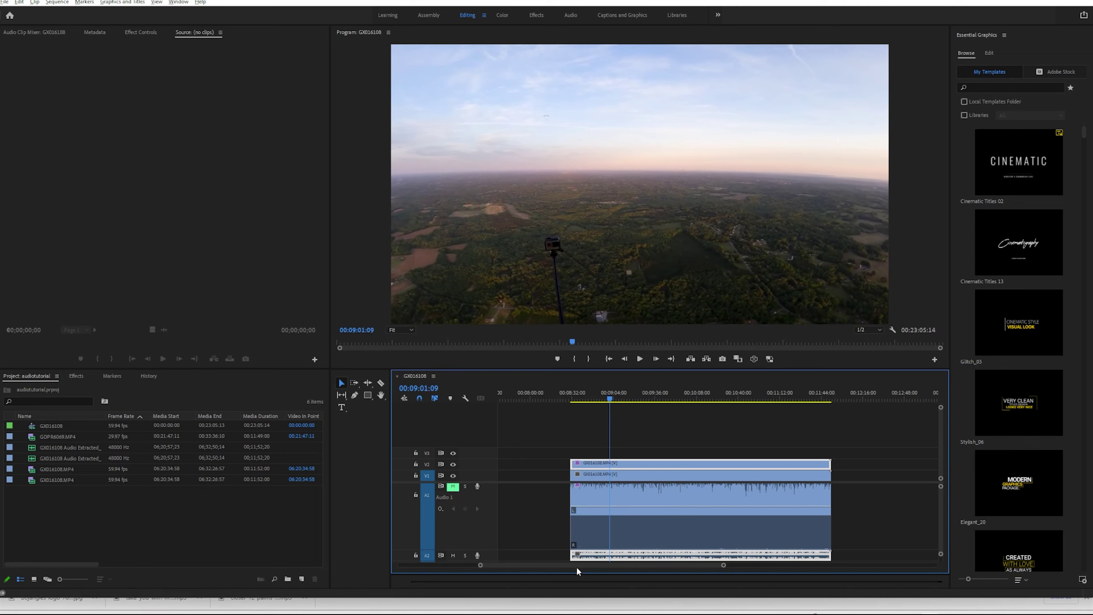
scroll(579, 563, "down", 2)
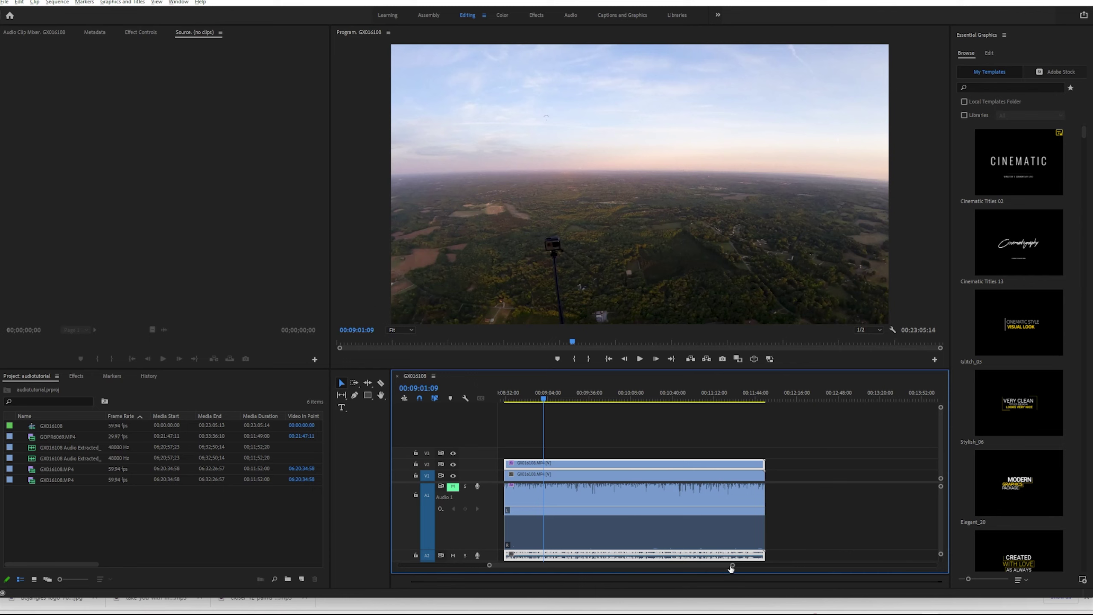
scroll(730, 566, "down", 4)
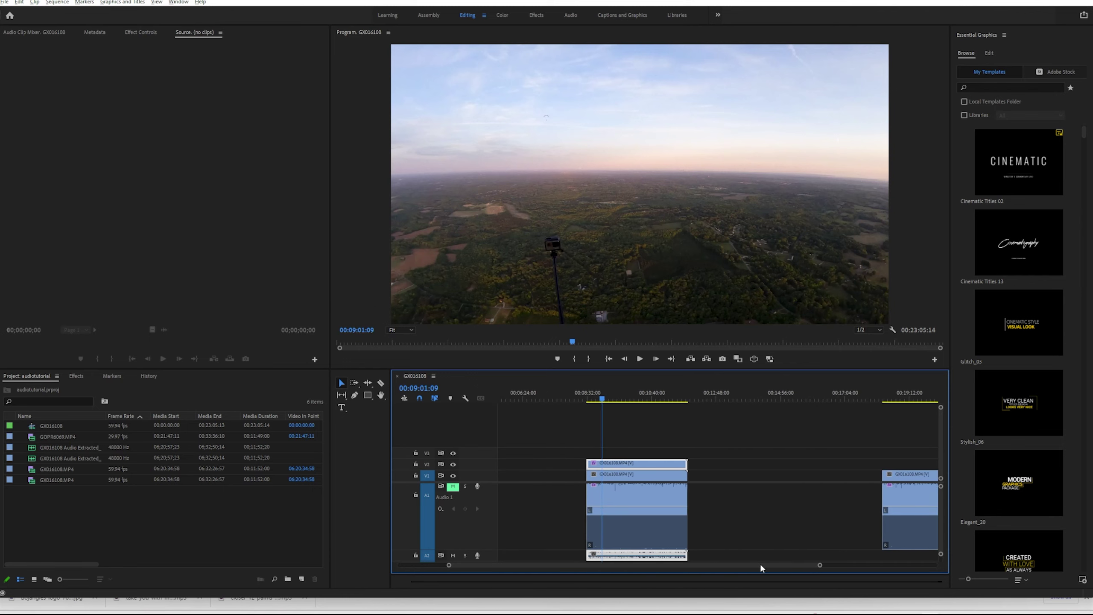
scroll(774, 564, "down", 2)
scroll(777, 565, "up", 1)
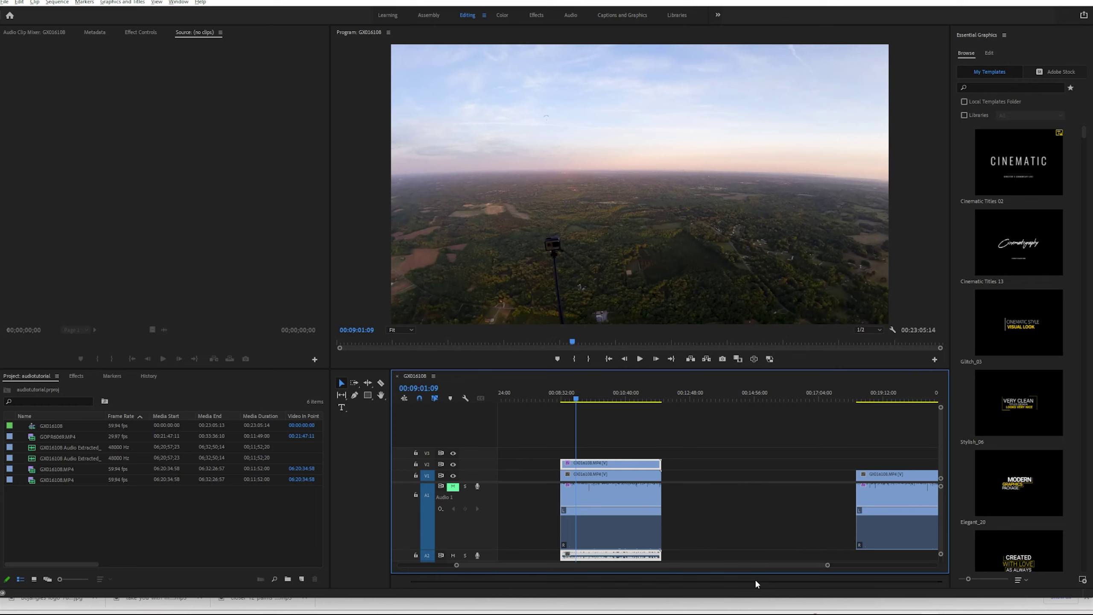
left_click_drag(726, 563, 784, 565)
left_click_drag(674, 562, 611, 561)
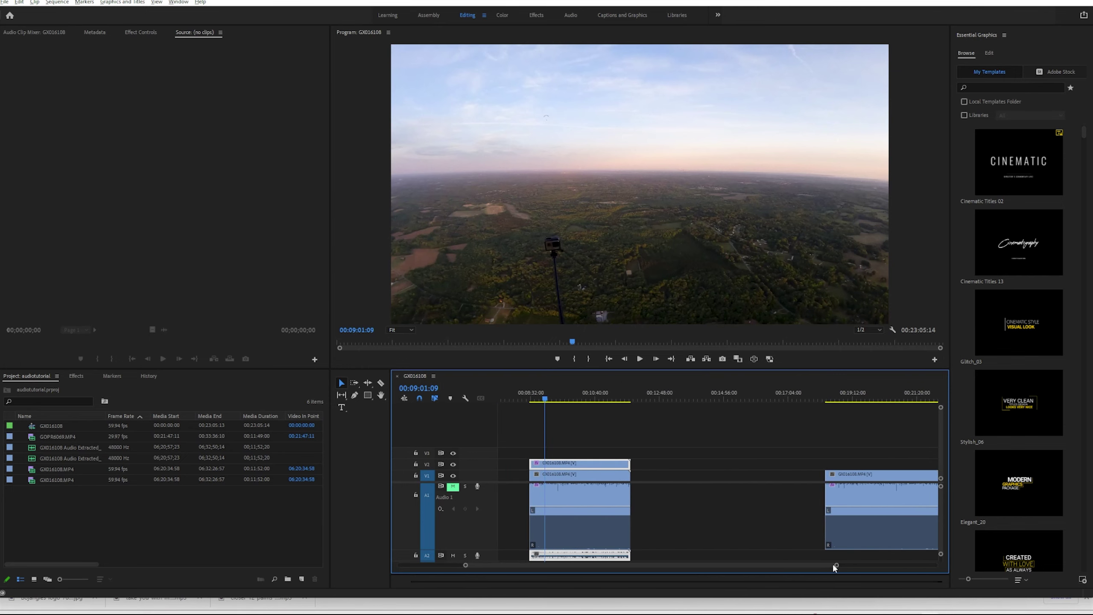
left_click_drag(836, 566, 873, 574)
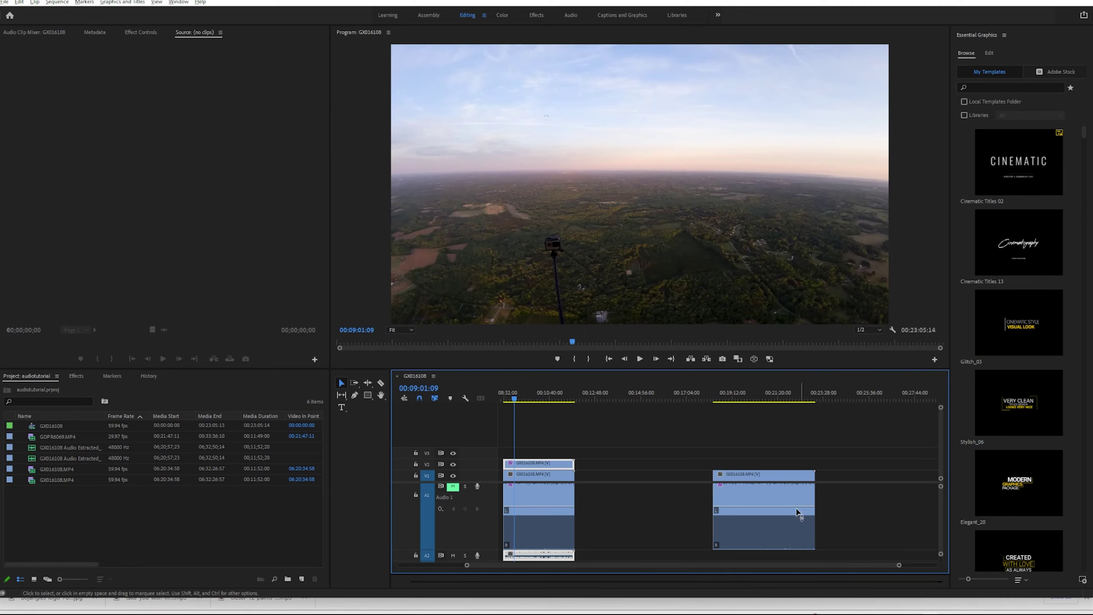
left_click_drag(759, 566, 783, 565)
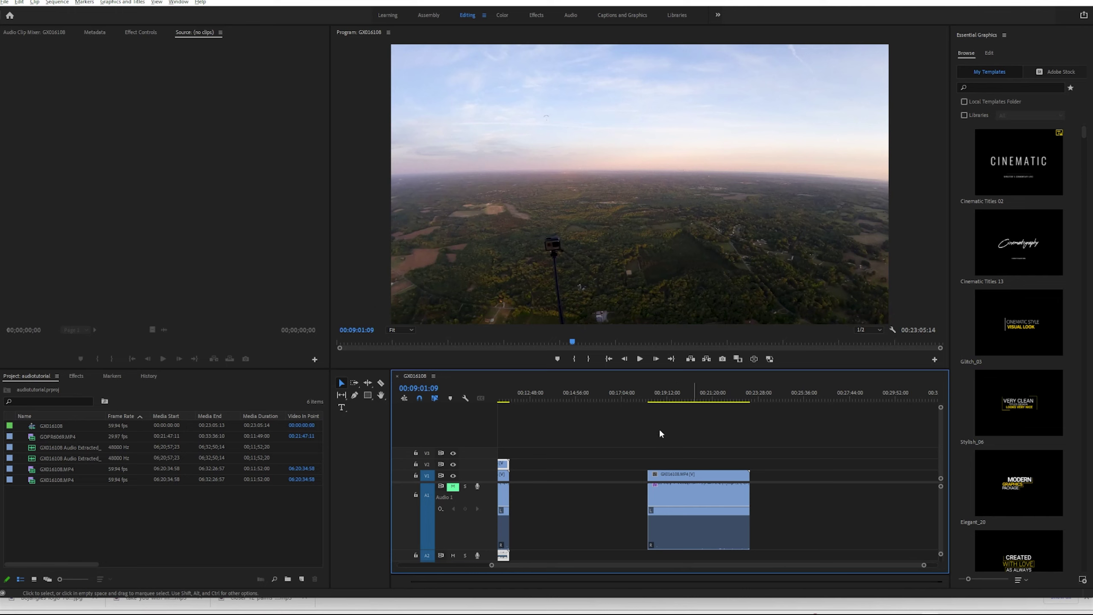
left_click_drag(716, 565, 657, 564)
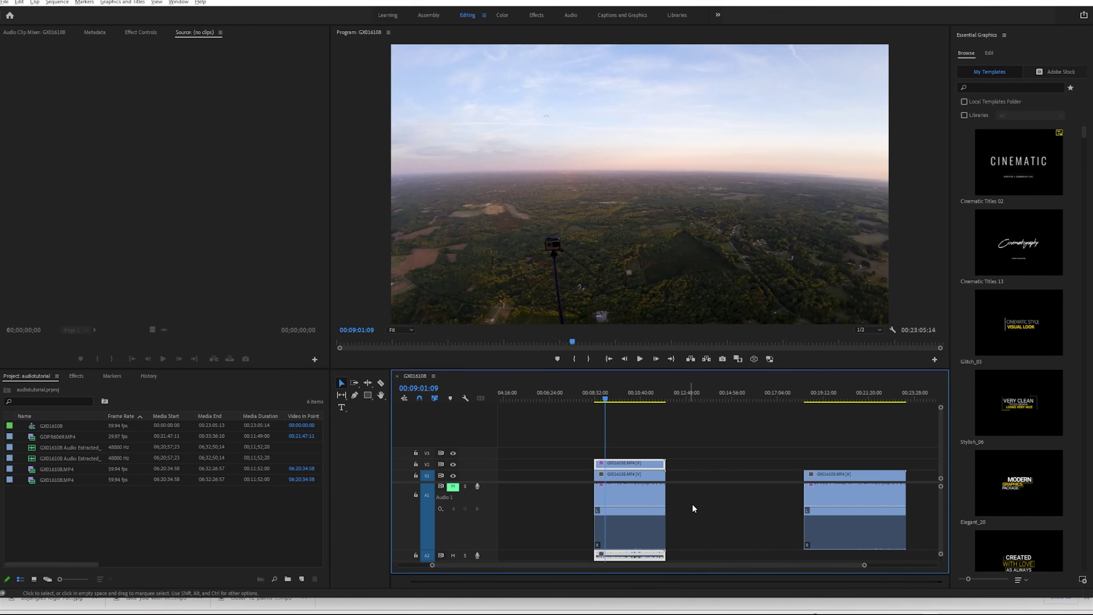
left_click_drag(731, 565, 779, 565)
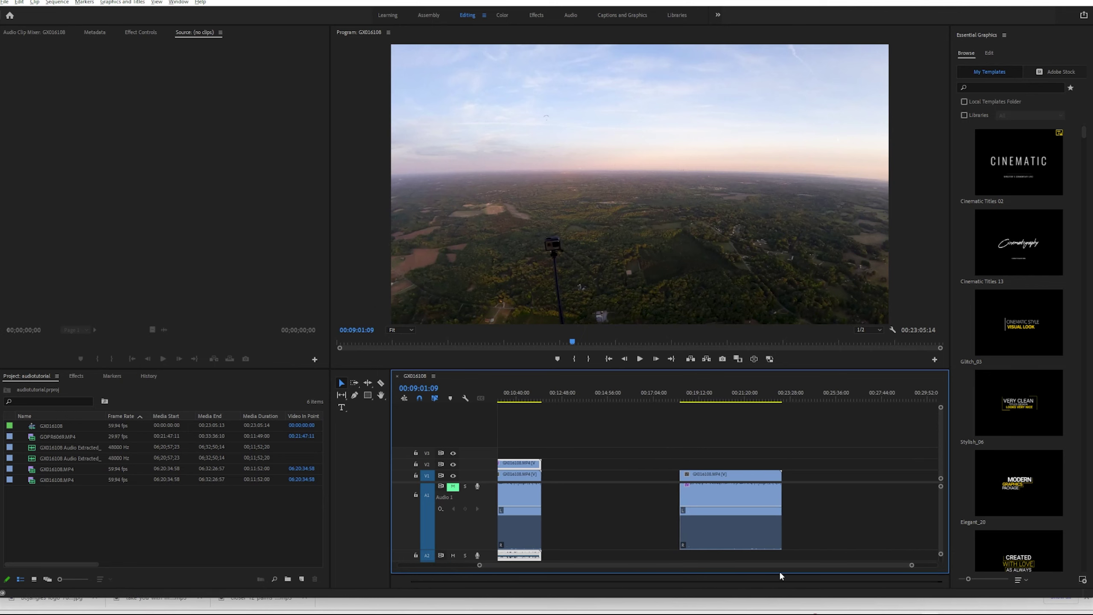
Send the audio of the separate second clip on A1 to Adobe Audition for editing, deleting the recovered Audition session.
right_click(722, 498)
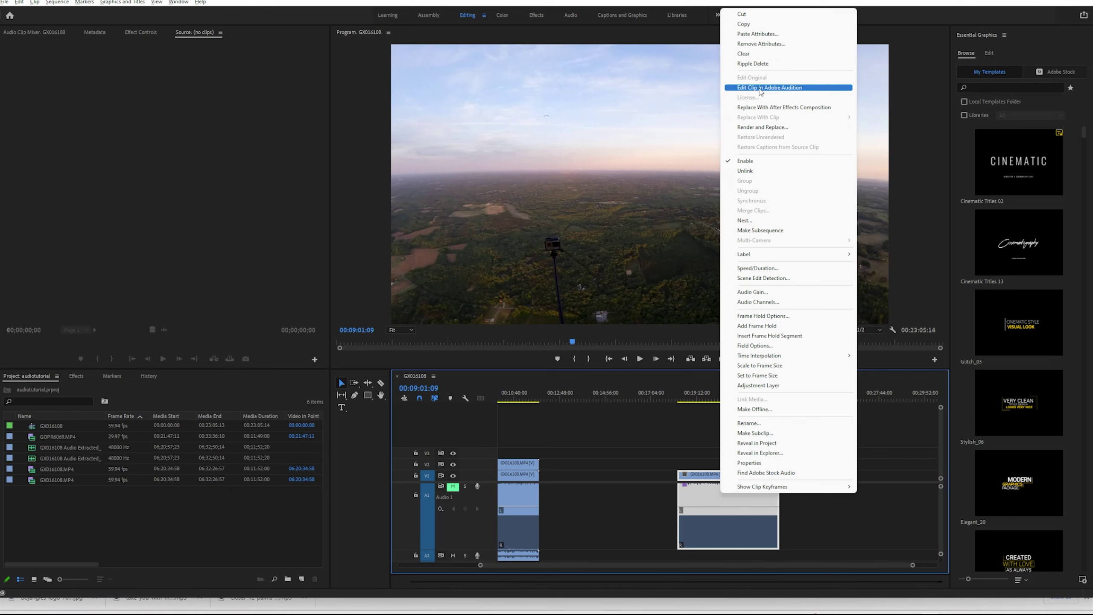
left_click(762, 127)
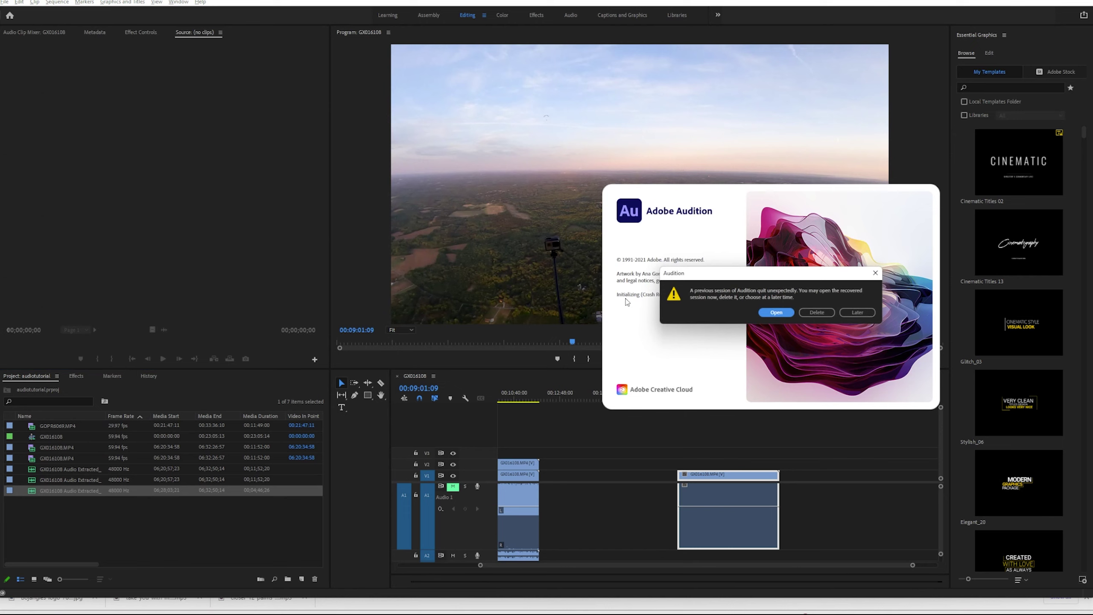
left_click(816, 312)
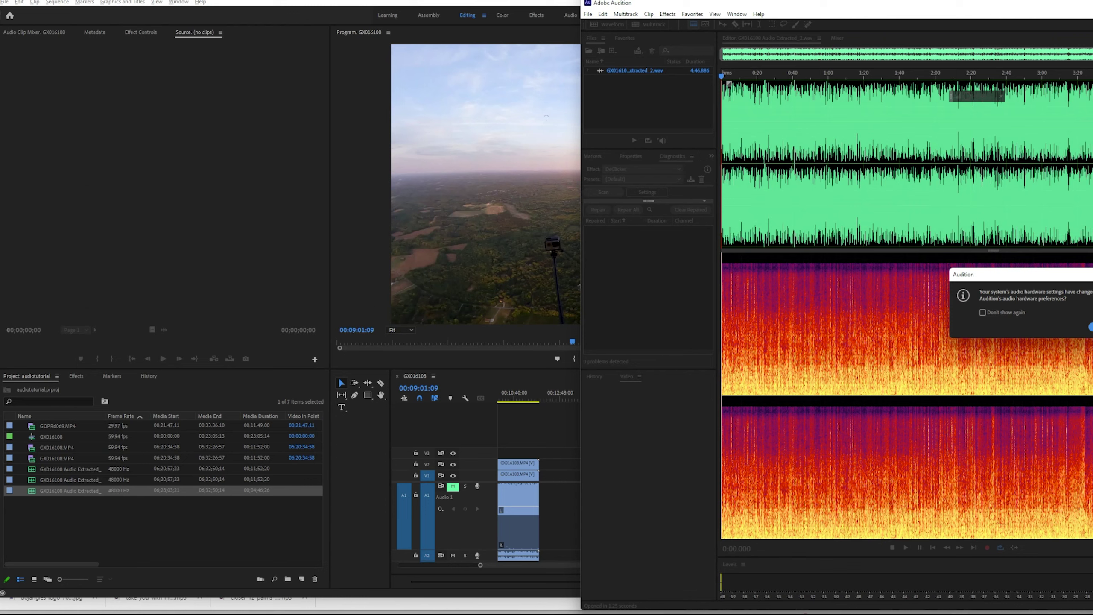
Set Audition's default input to Mic/Inst (Samson G-Track Pro) and default output to Headphones (Samson G-Track Pro).
left_click(1089, 327)
left_click(1041, 221)
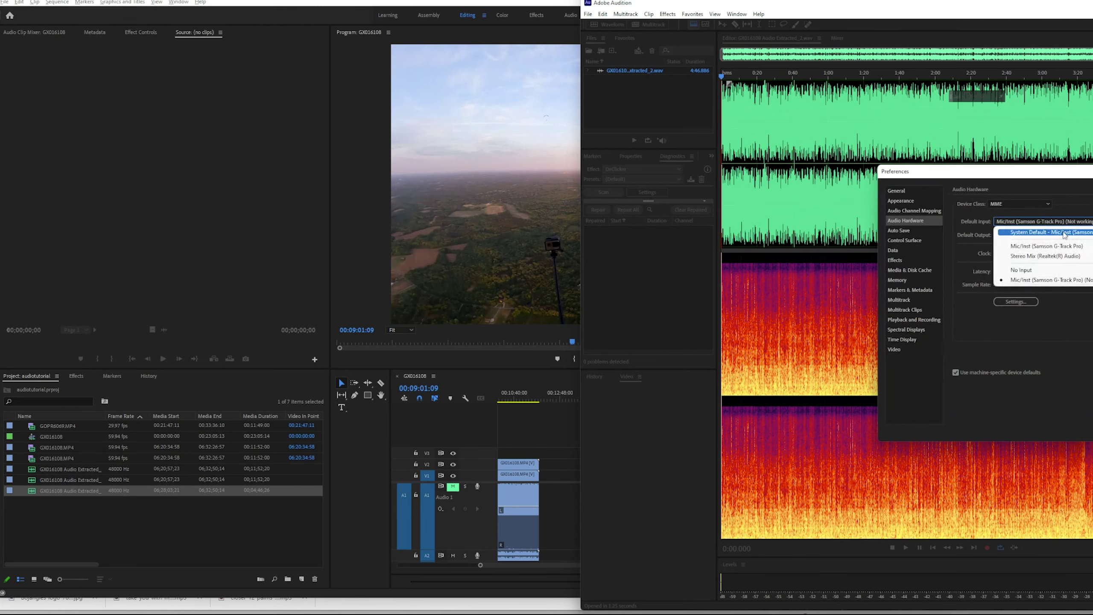
left_click(1063, 246)
left_click(1089, 326)
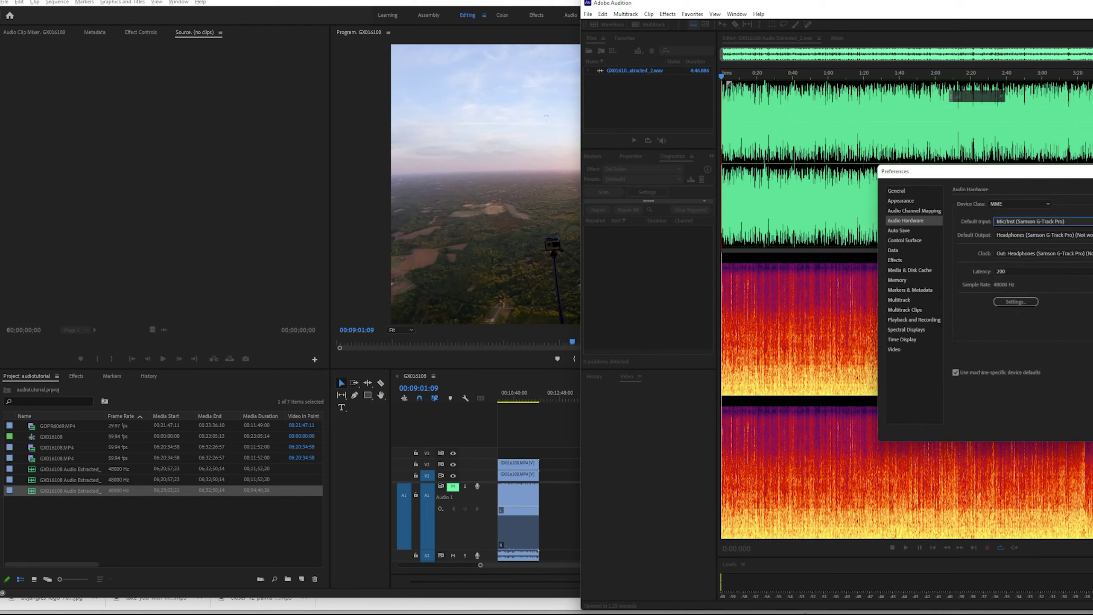
left_click(1079, 237)
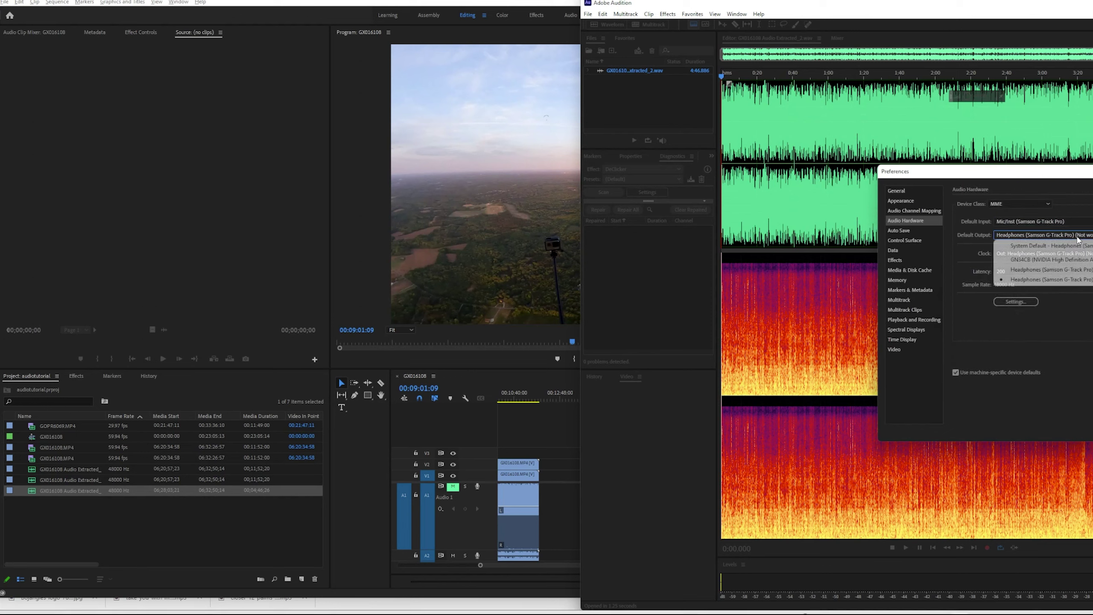
left_click(1071, 269)
left_click(1081, 329)
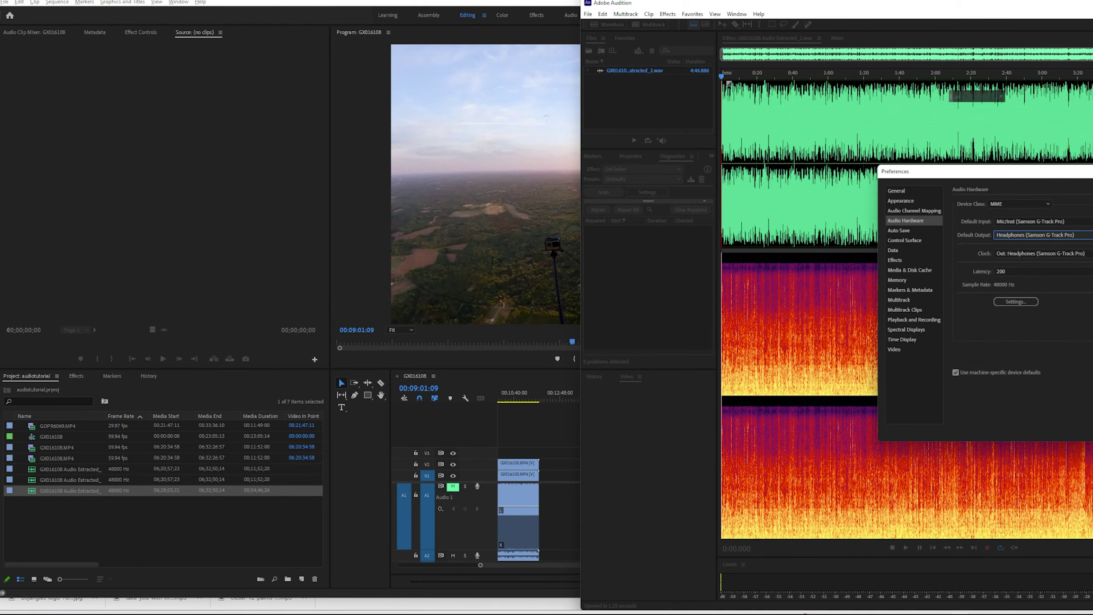
key("Return")
Enlarge the Audition window, and load the Motor OUT preset in the Parametric Equalizer effect.
left_click_drag(958, 18, 391, 1)
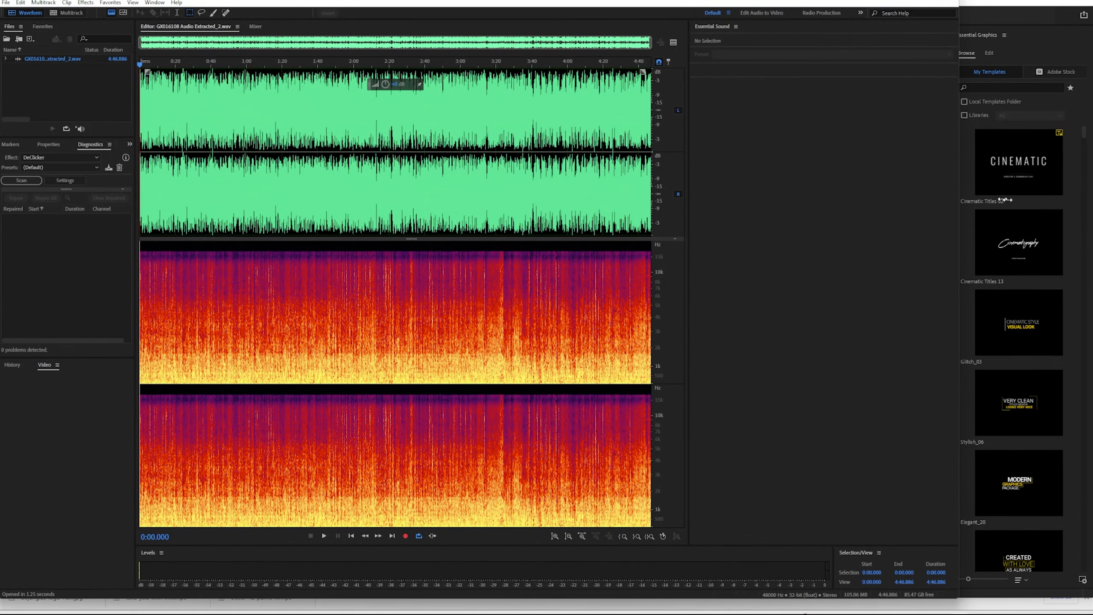
left_click_drag(957, 194, 1092, 198)
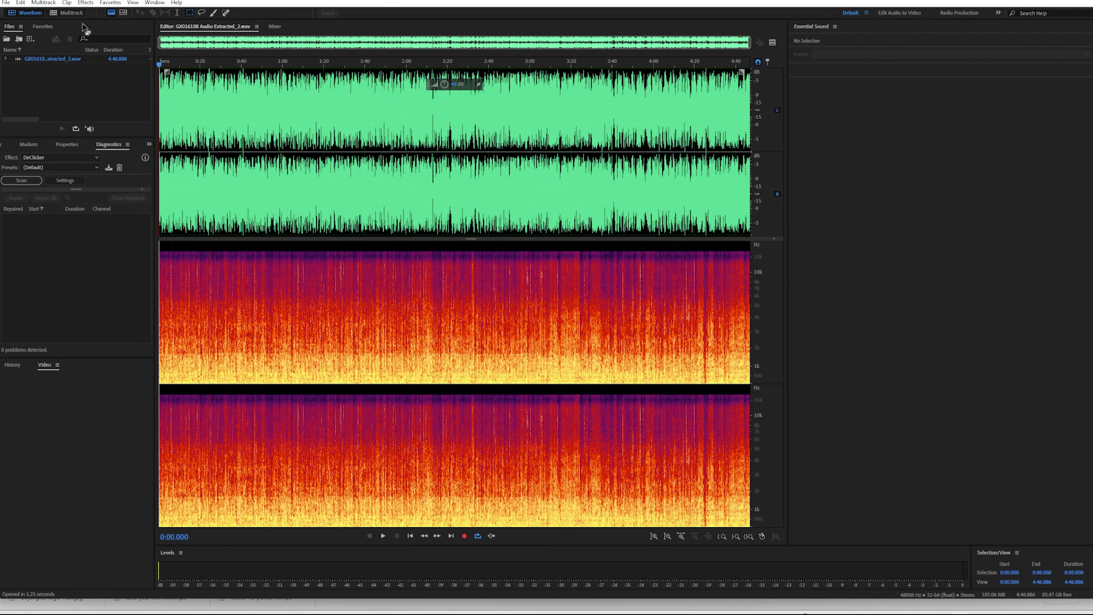
left_click(87, 3)
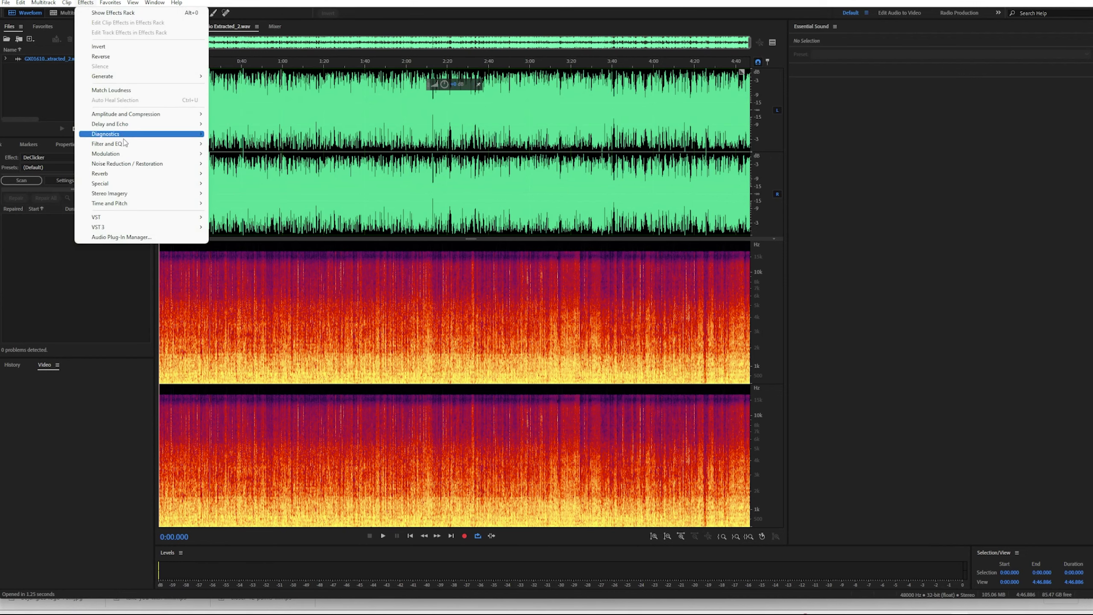
mouse_move(124, 144)
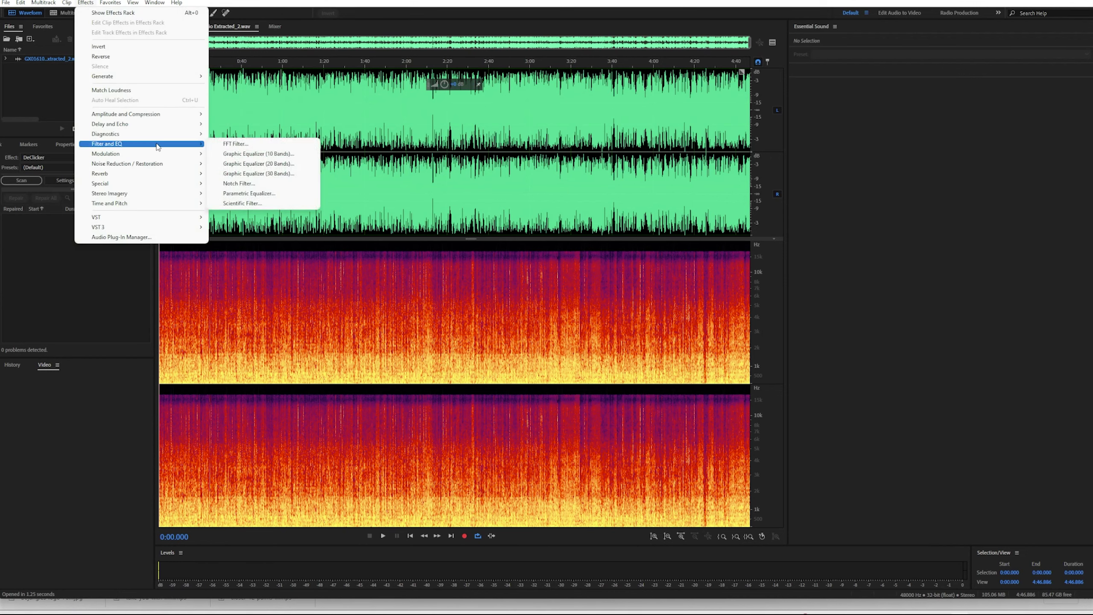
left_click(262, 193)
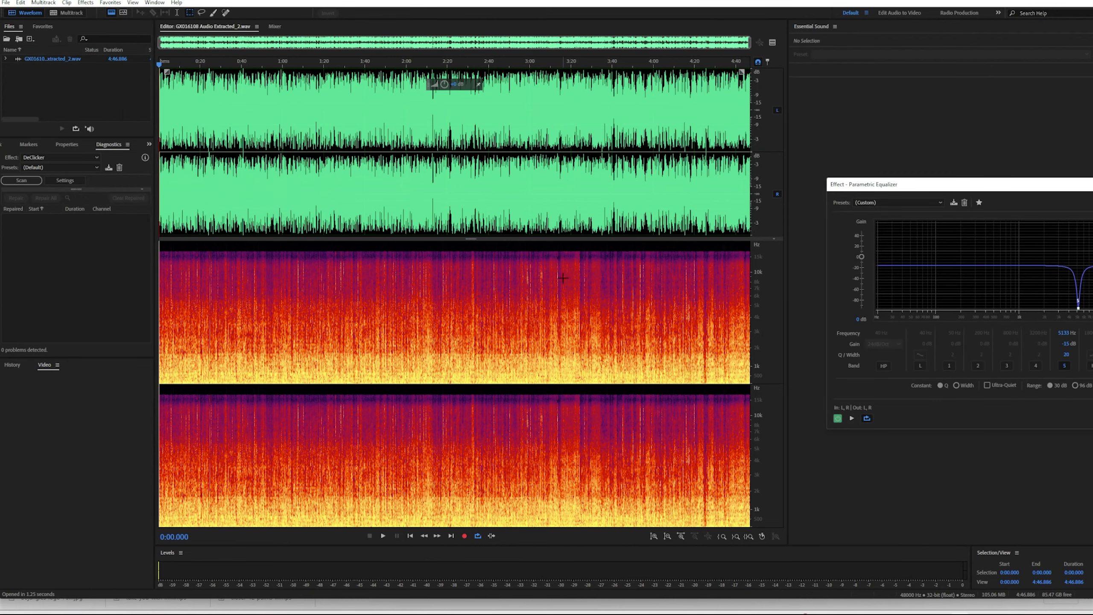
left_click_drag(910, 187, 514, 186)
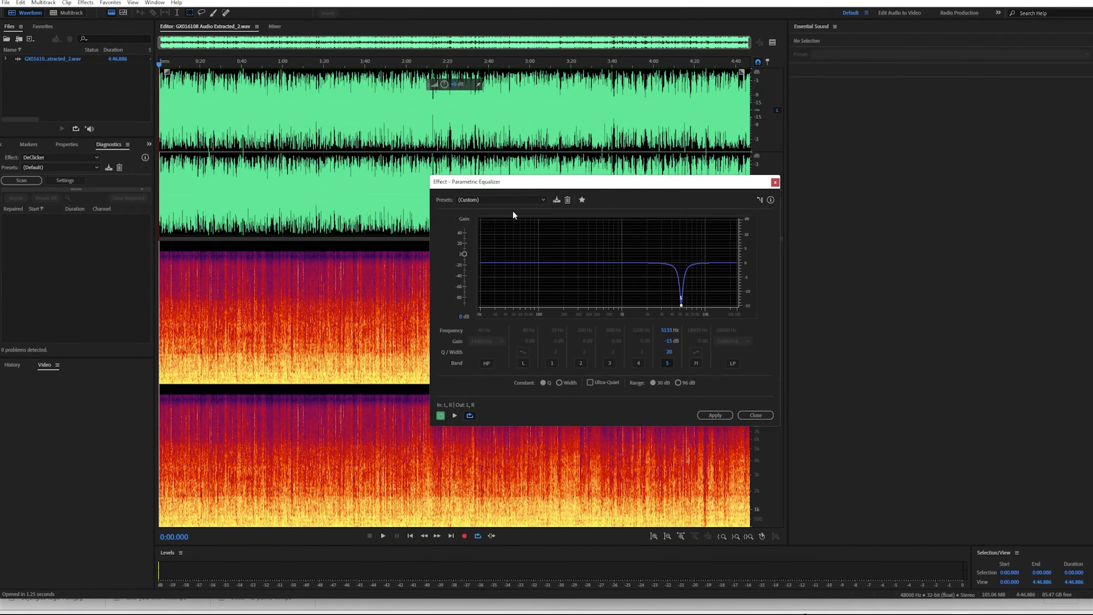
left_click(502, 200)
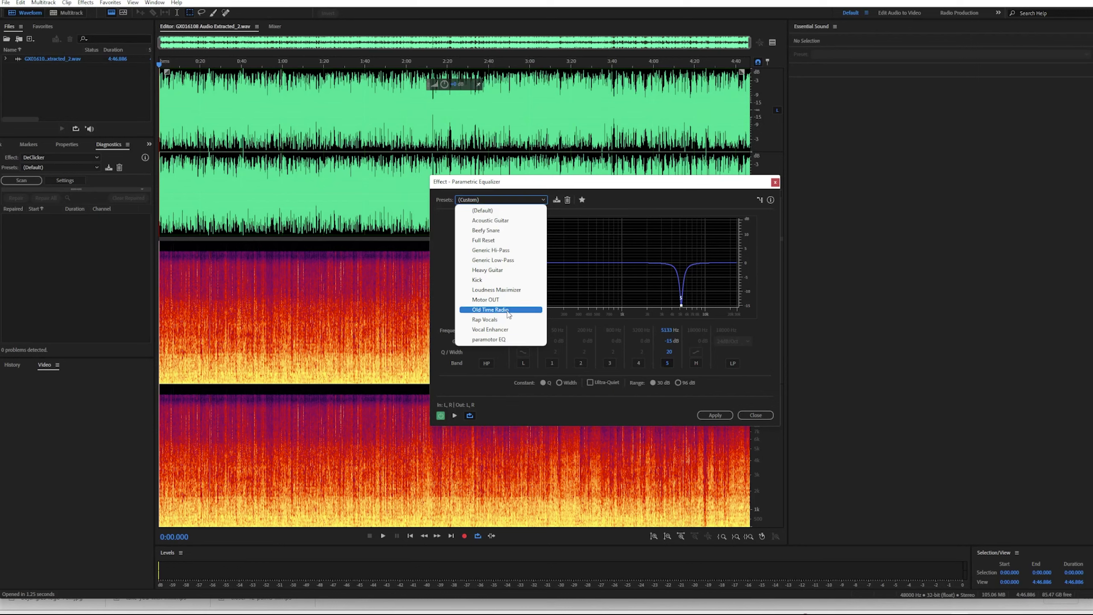
left_click(499, 299)
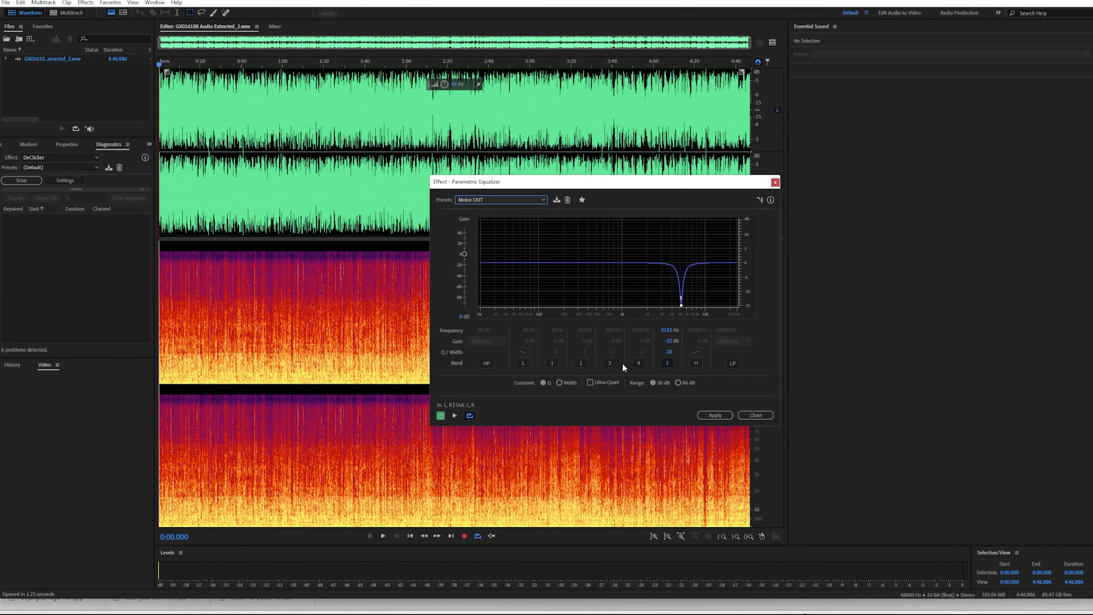
Try boosting the 5233 Hz band by 20 dB and 15 dB, previewing the sound at 15 dB.
left_click(669, 347)
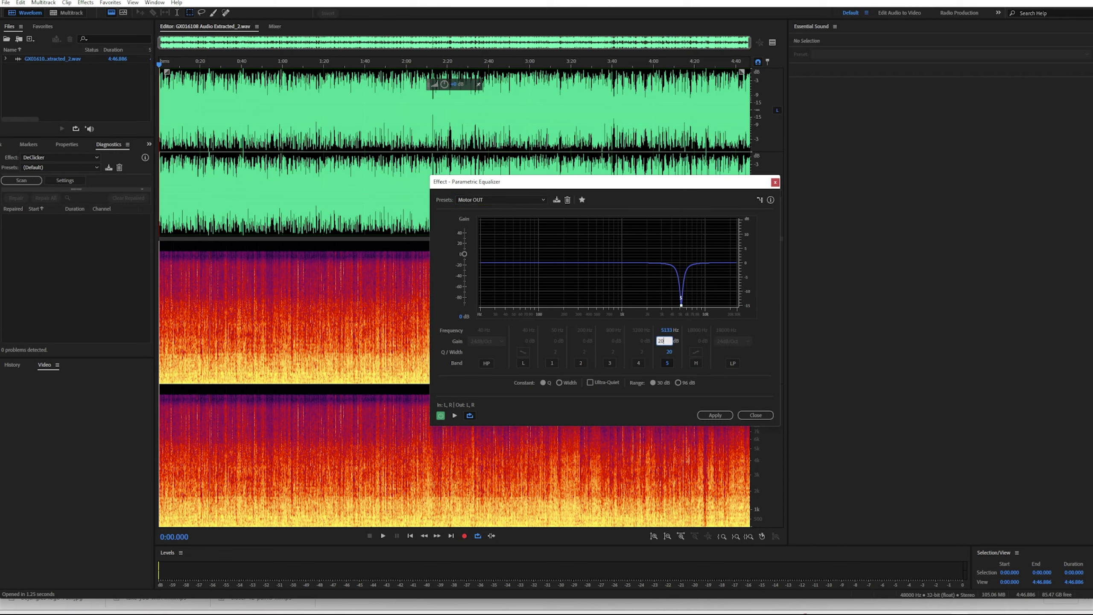
key("Return")
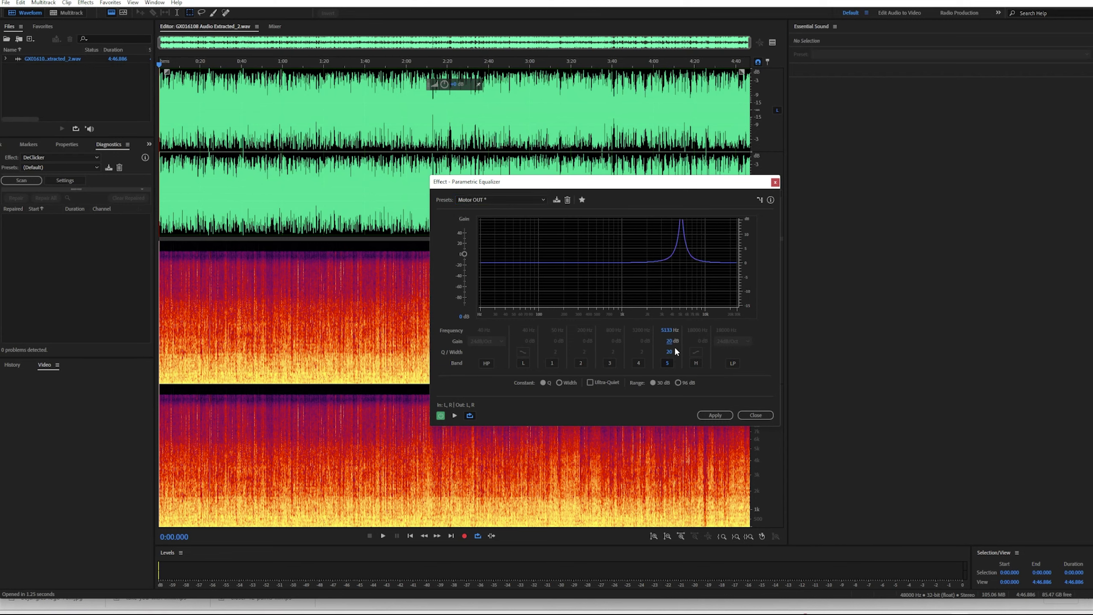
left_click(667, 341)
type("15")
key("Return")
left_click(455, 415)
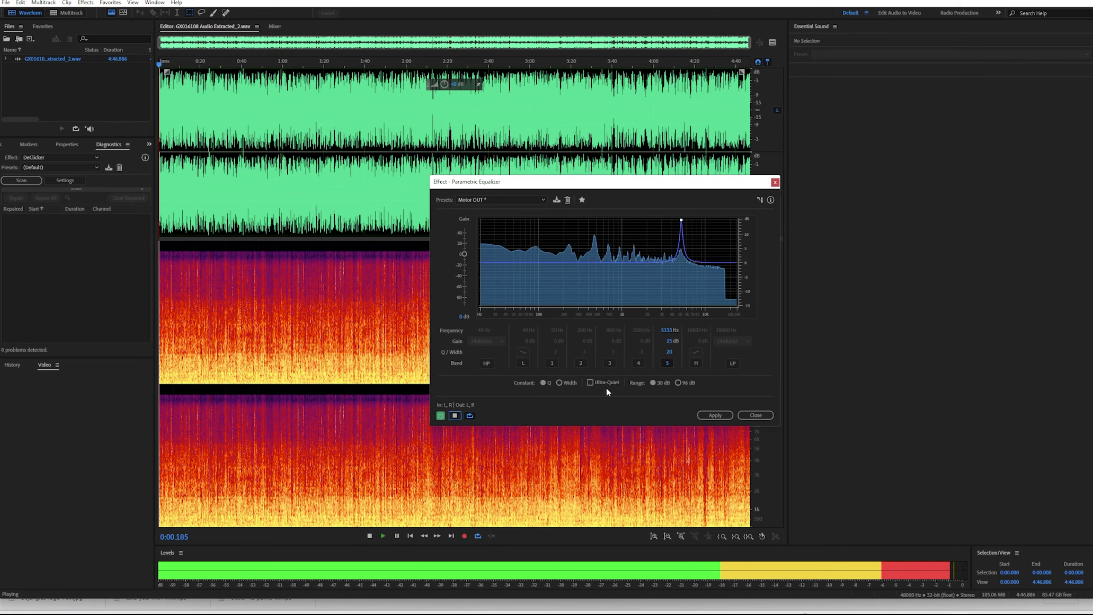
left_click(455, 416)
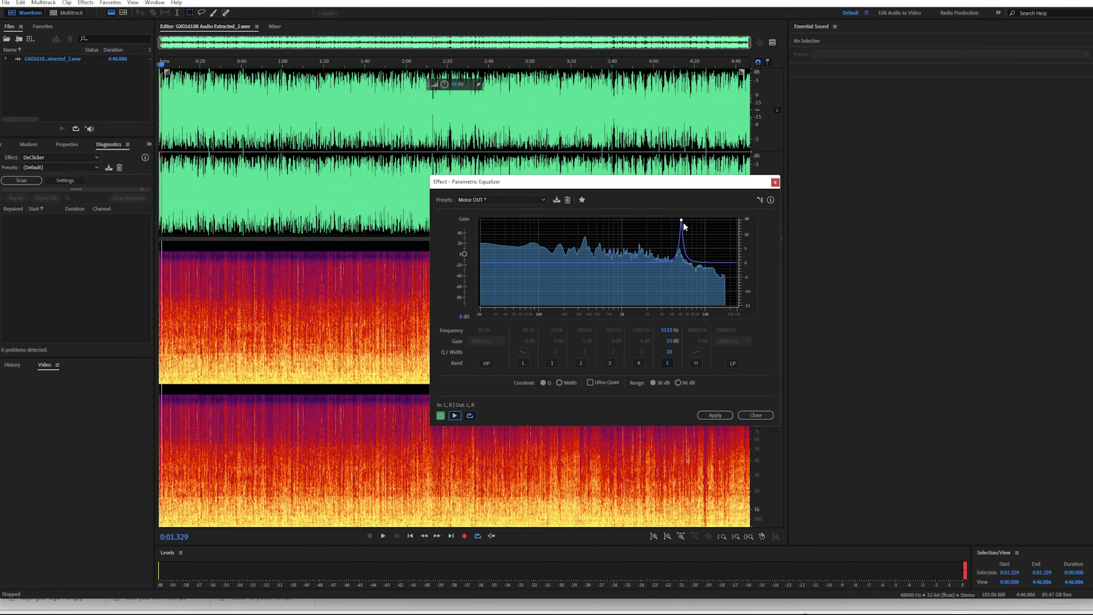
Set the 5233 Hz band's gain to -15 dB and apply the Parametric Equalizer to the whole file.
mouse_move(683, 221)
left_click(670, 340)
type("-15")
key("Return")
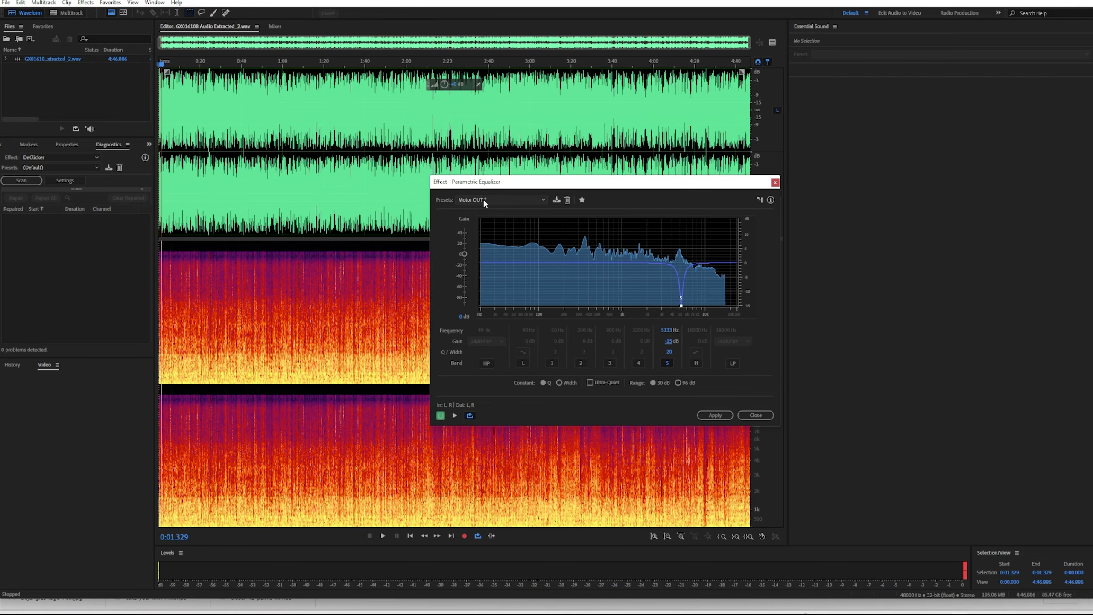
left_click(716, 414)
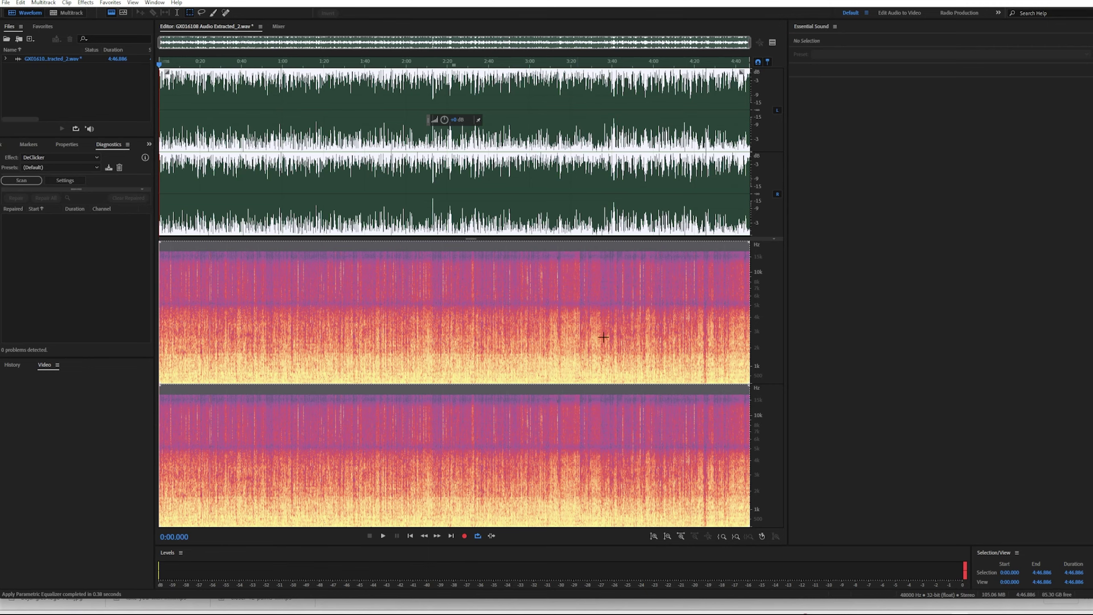
Examine the equalized audio up close by playing it from about 2:10.
left_click(681, 536)
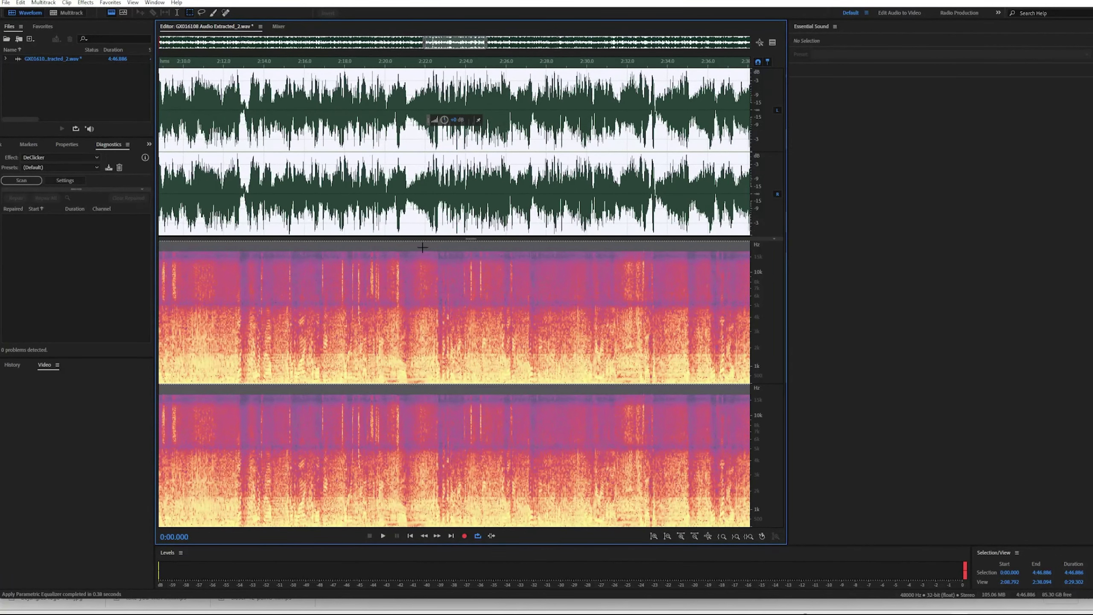
key("space")
left_click(248, 74)
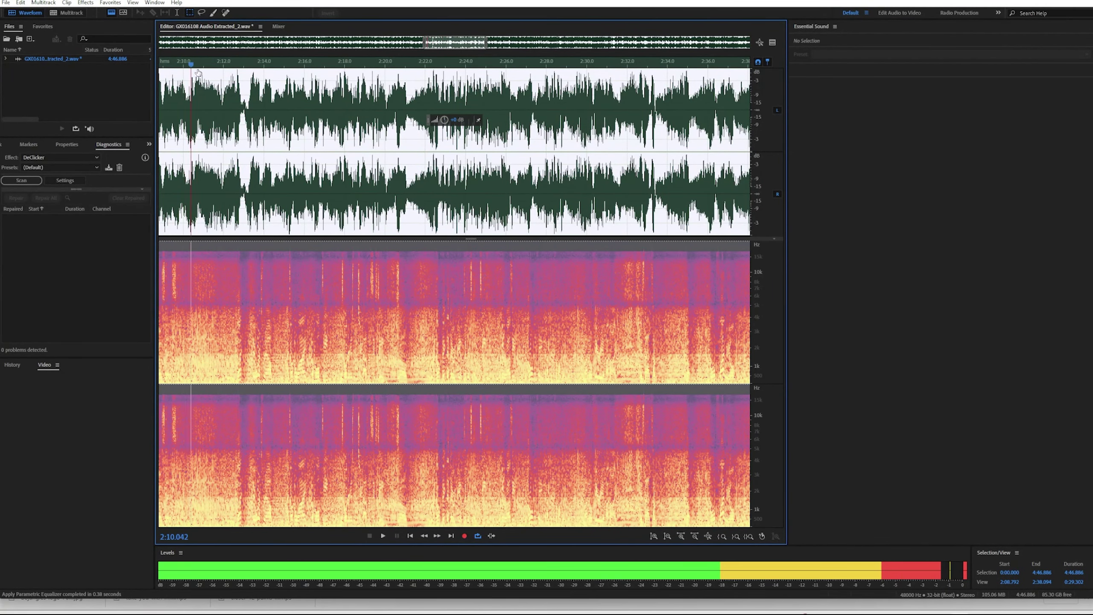
key("space")
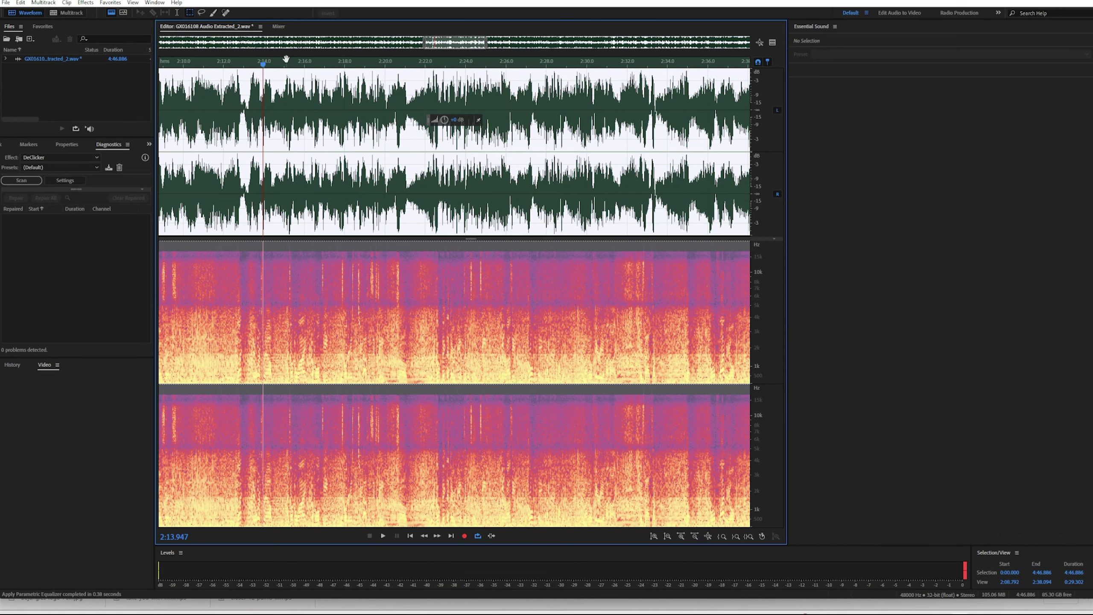
key("space")
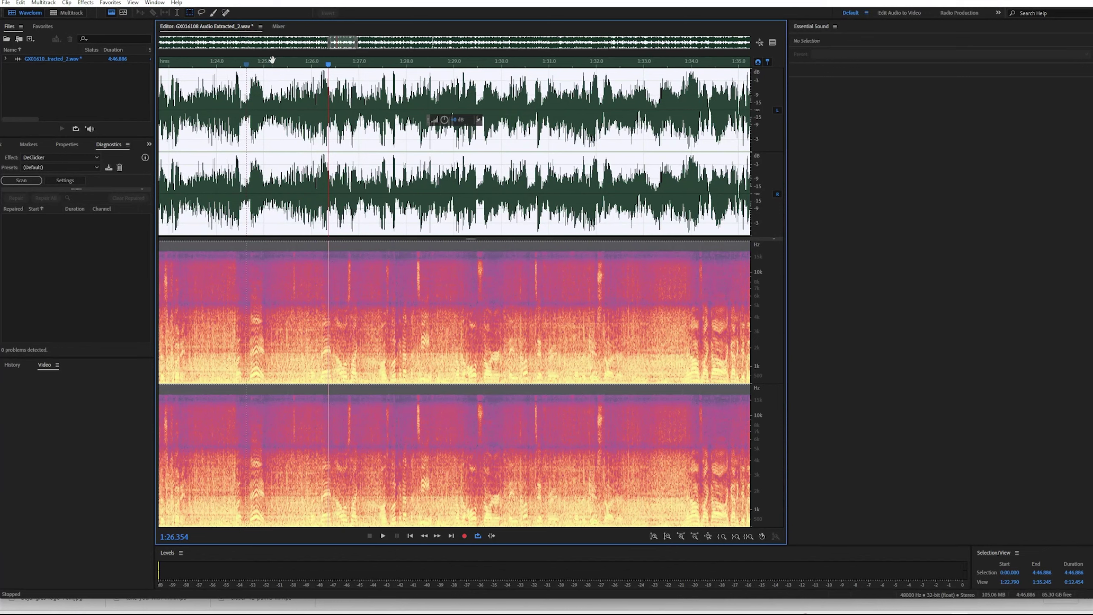
Play the audio repeatedly around 1:25 to locate the boundaries of a short quiet passage.
left_click(272, 60)
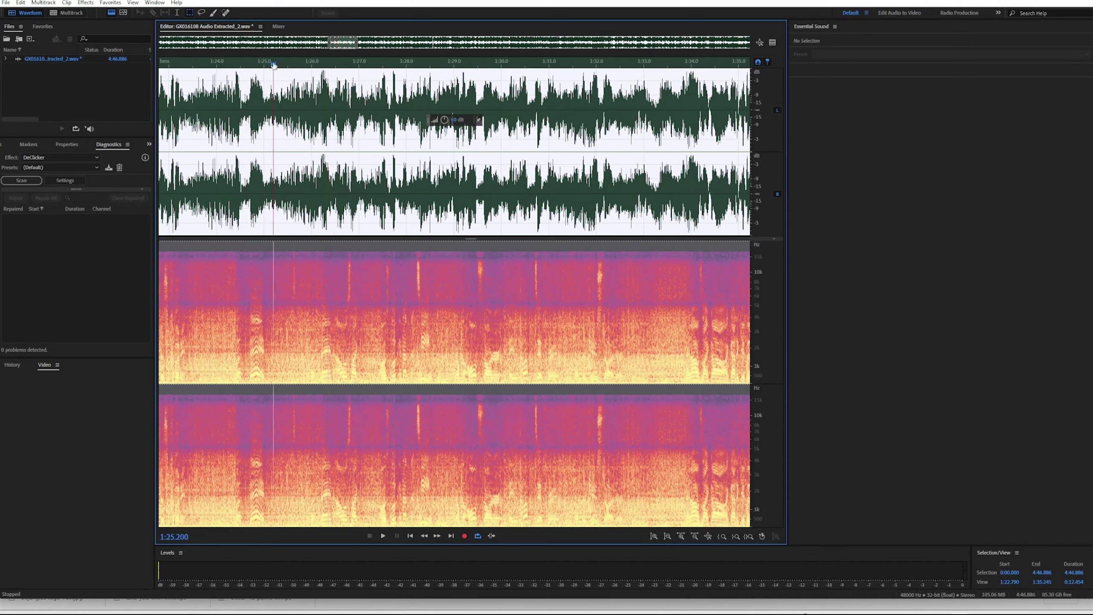
key("space")
key("space")
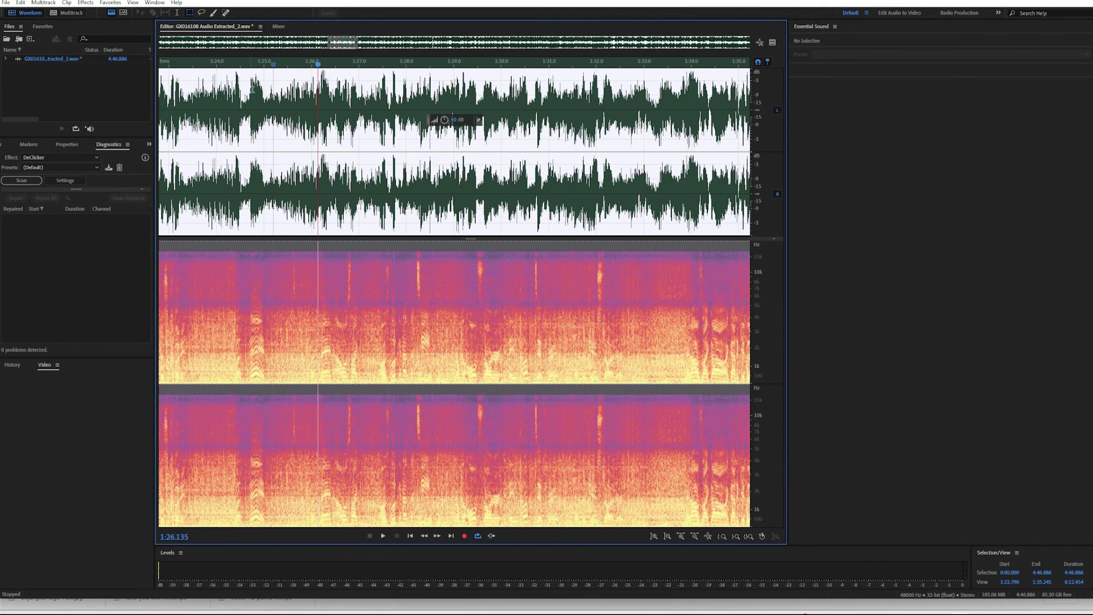
left_click(276, 62)
key("space")
left_click(265, 63)
key("space")
key("space")
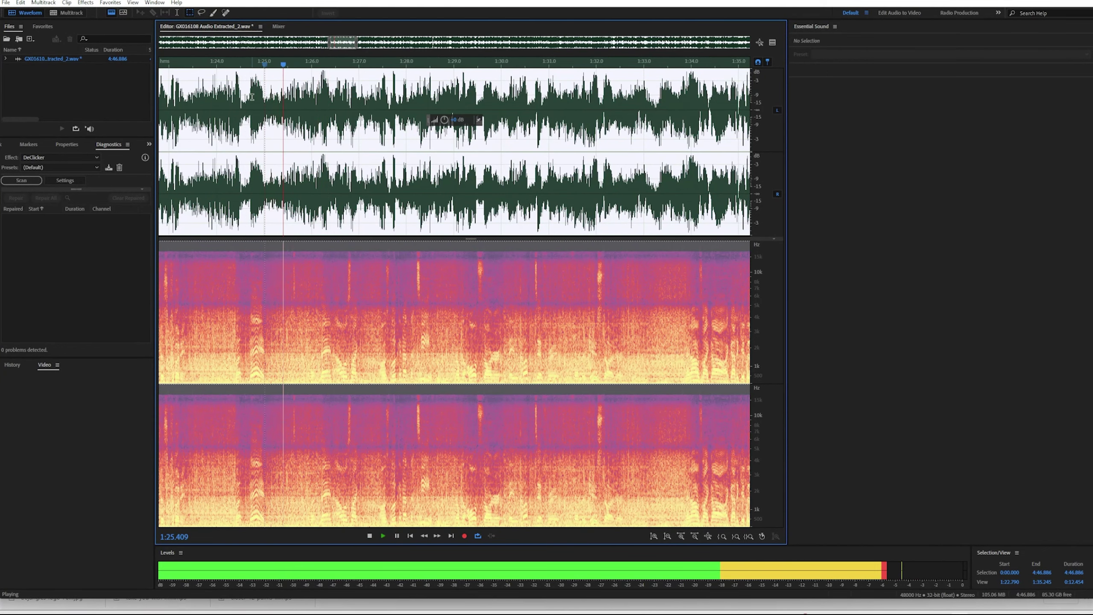
key("space")
key("space")
left_click(245, 73)
key("space")
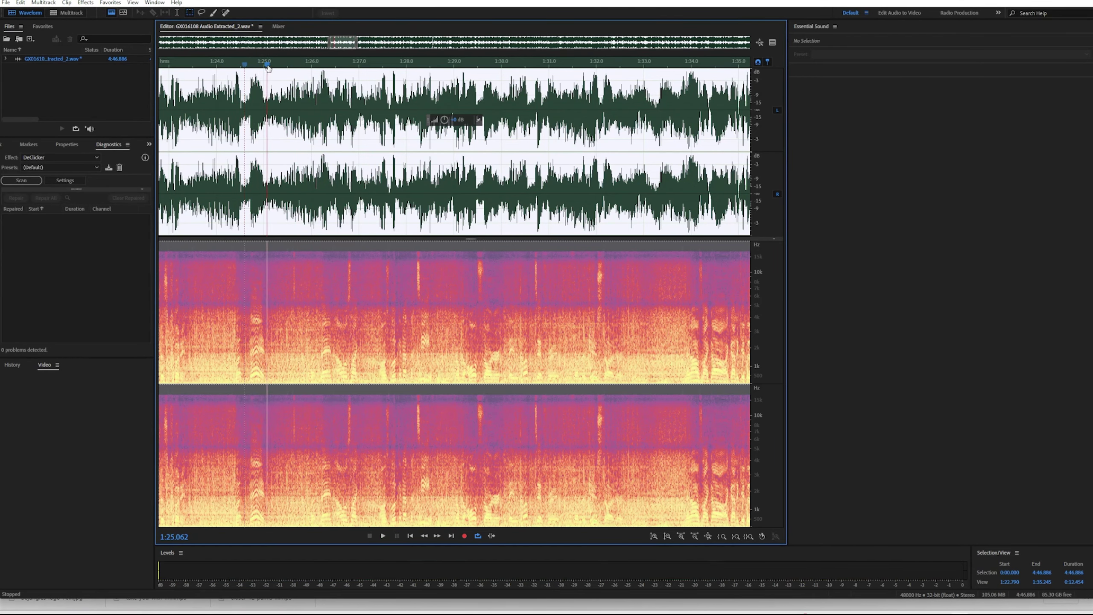
Select the short passage from 1:25.020 to 1:25.930 in both channels and play it back.
left_click_drag(264, 103, 308, 105)
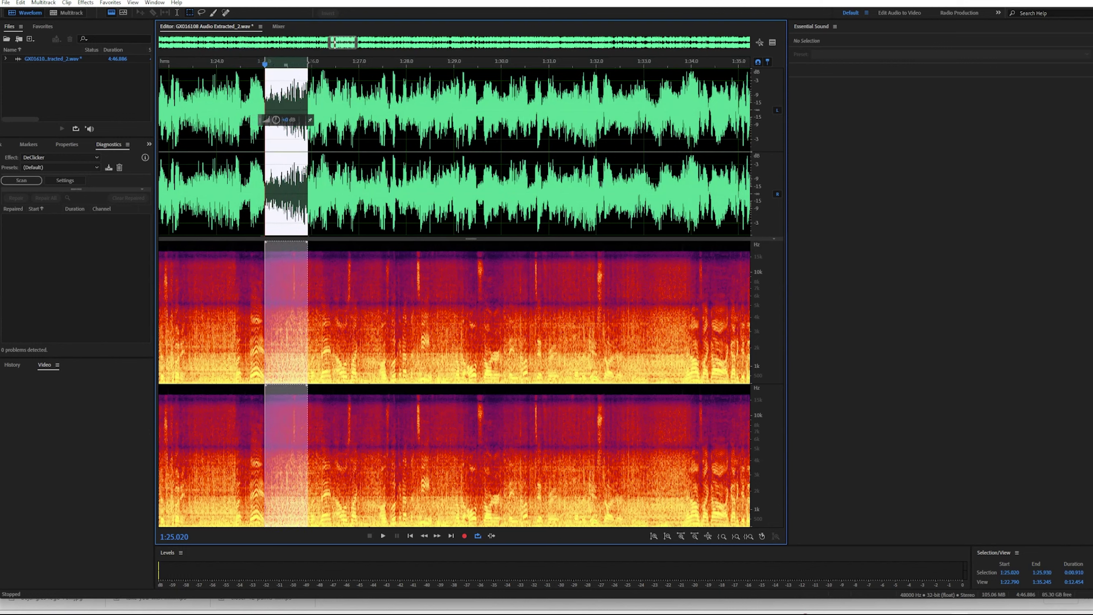
key("space")
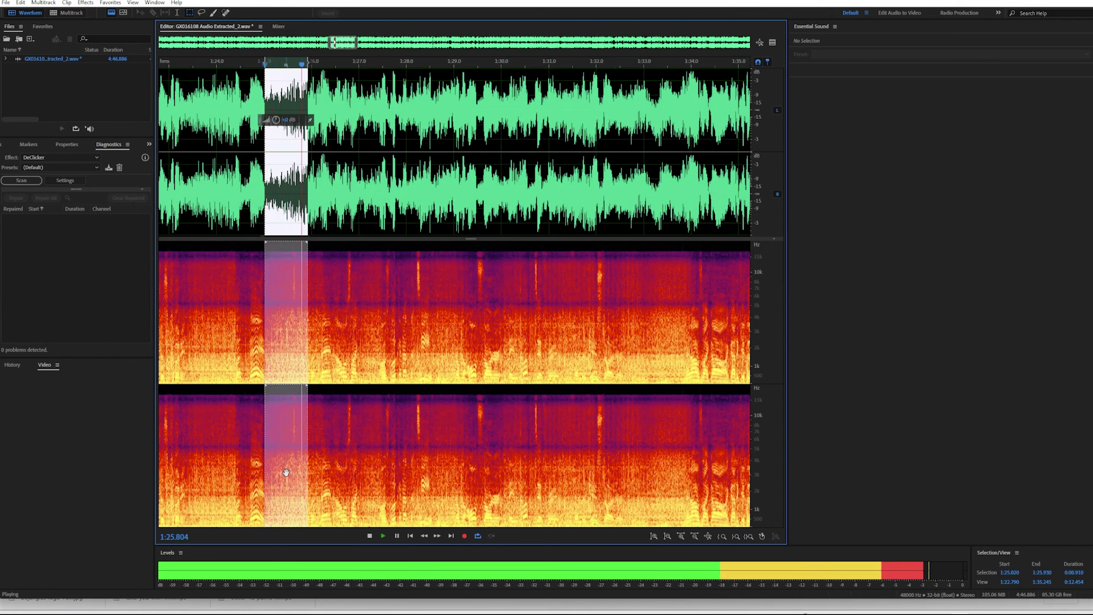
key("space")
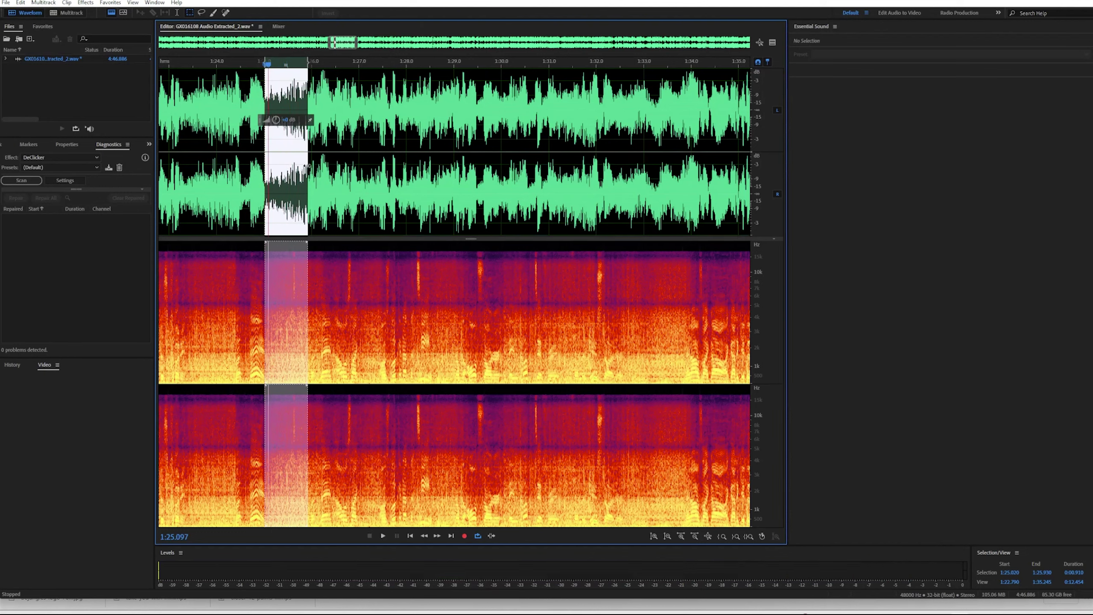
key("space")
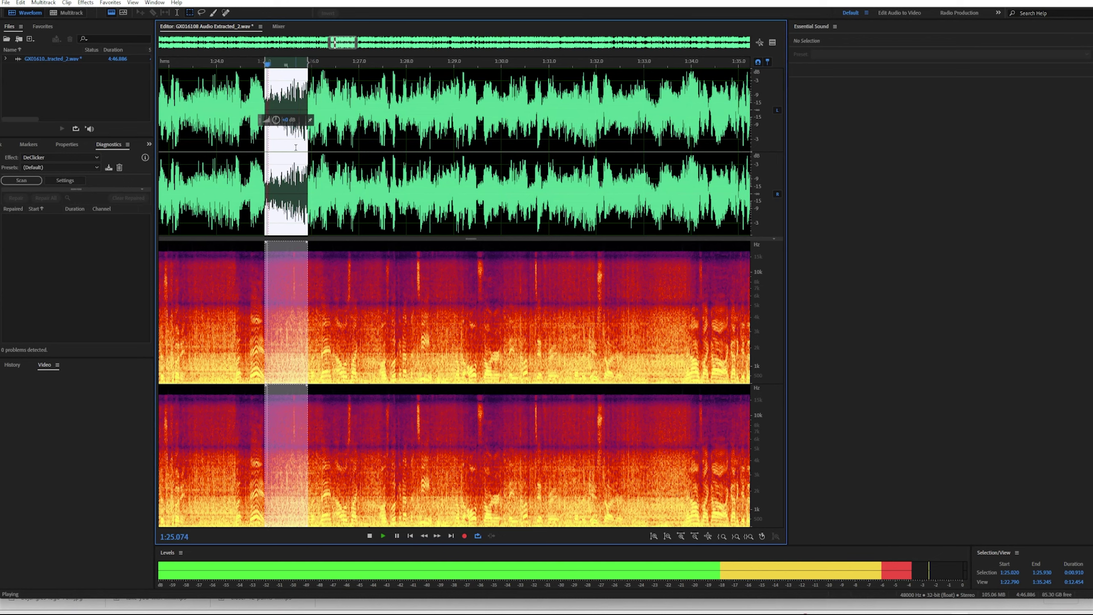
key("space")
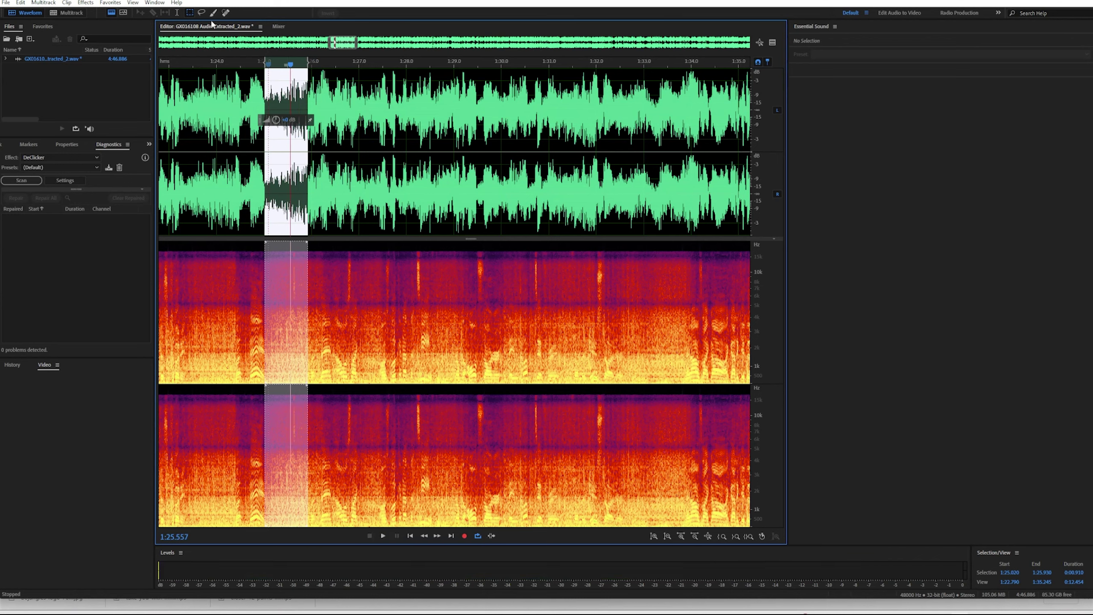
Capture a noise print from the selected quiet passage.
left_click(86, 3)
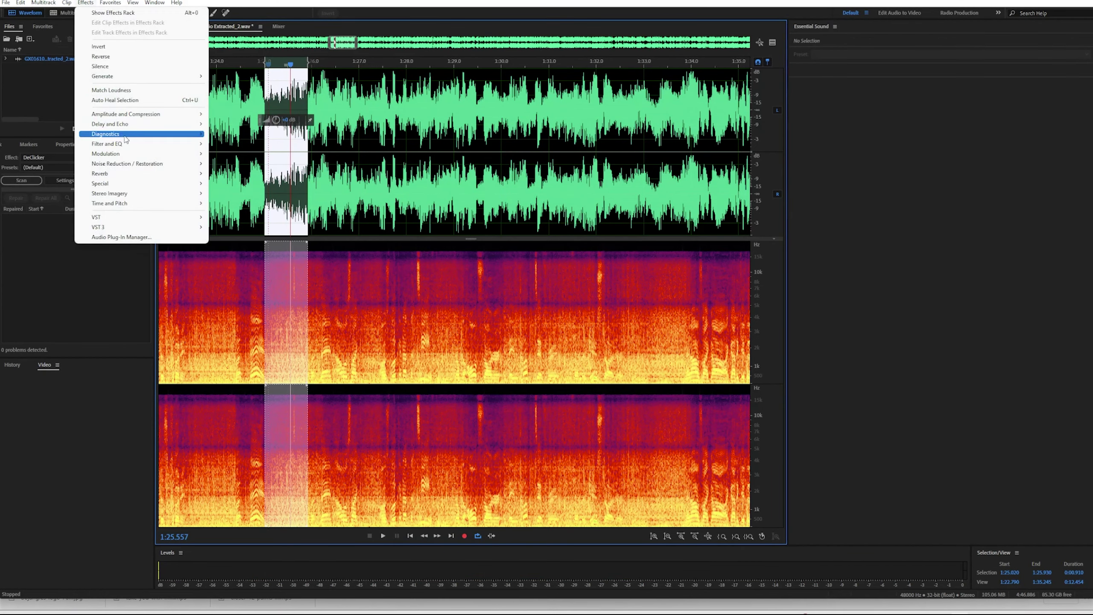
mouse_move(142, 166)
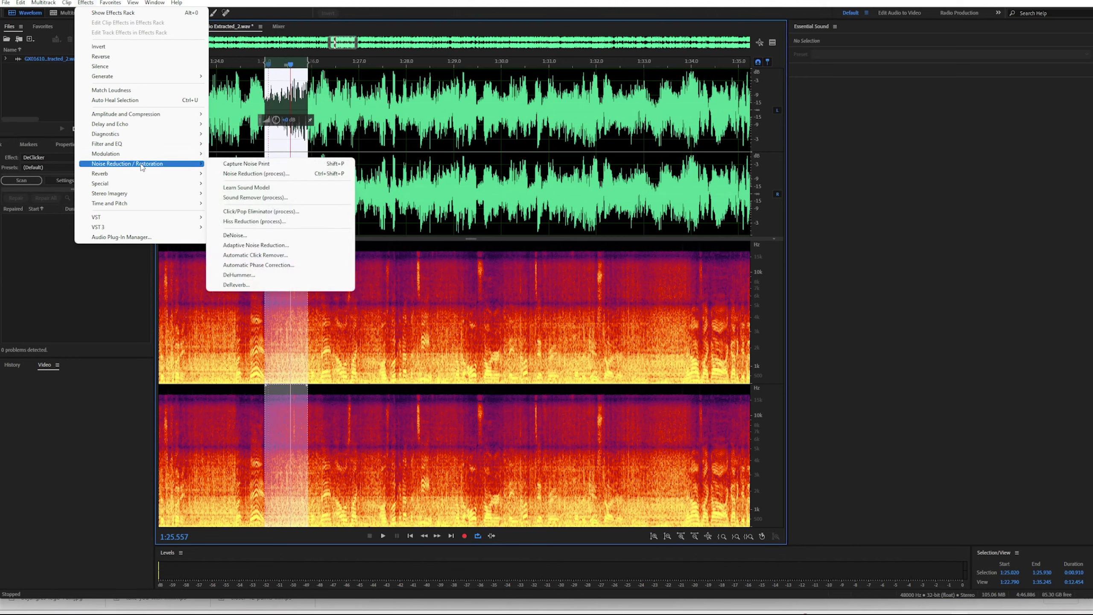
left_click(245, 164)
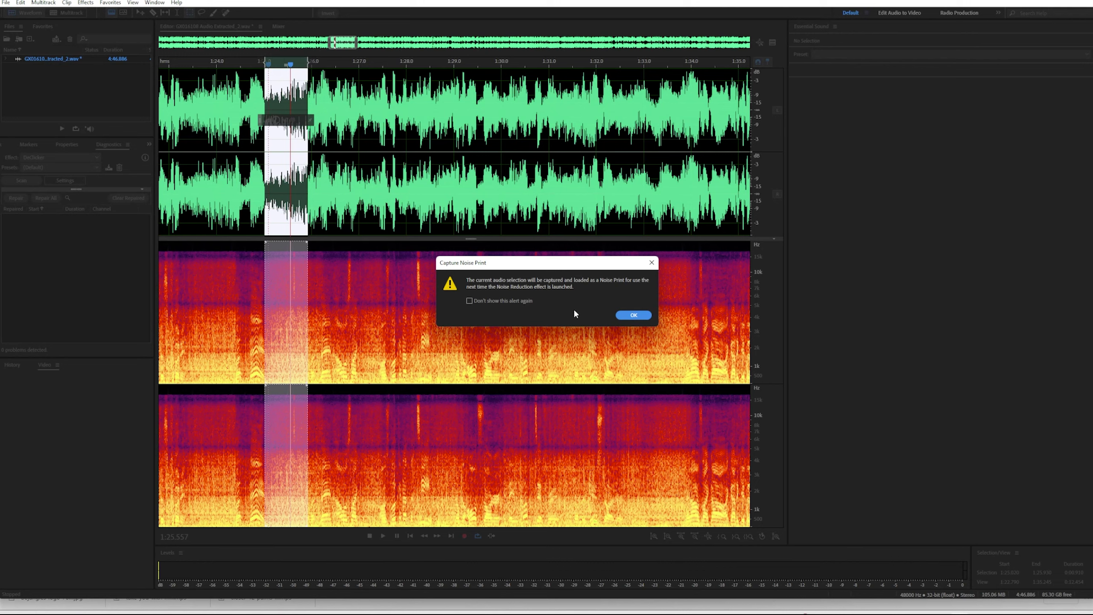
left_click(632, 316)
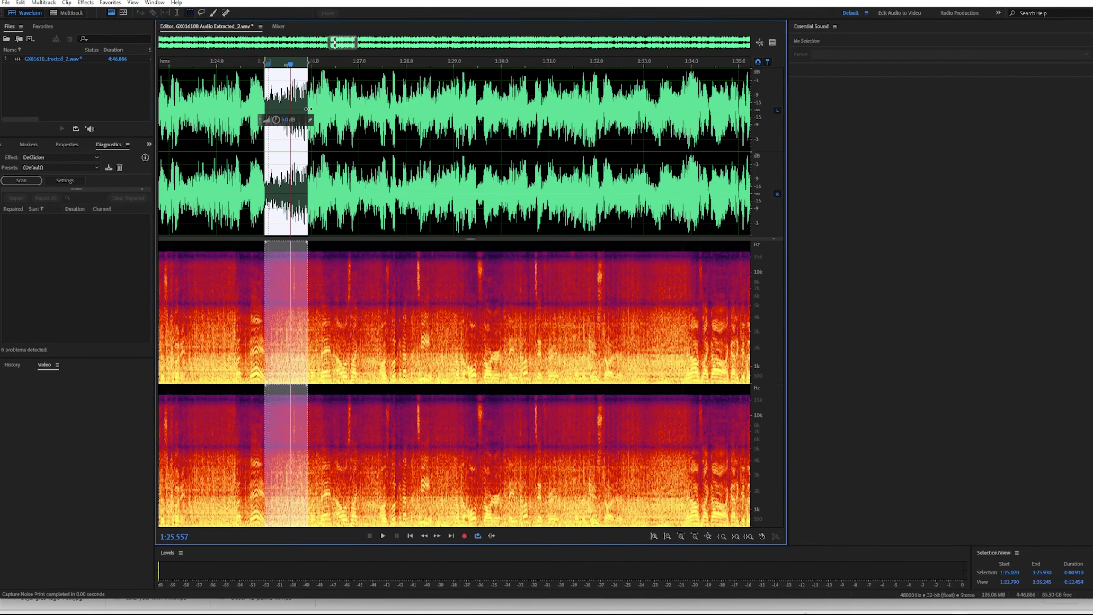
Open the Noise Reduction effect and preview the selected passage with the captured noise print.
left_click(88, 3)
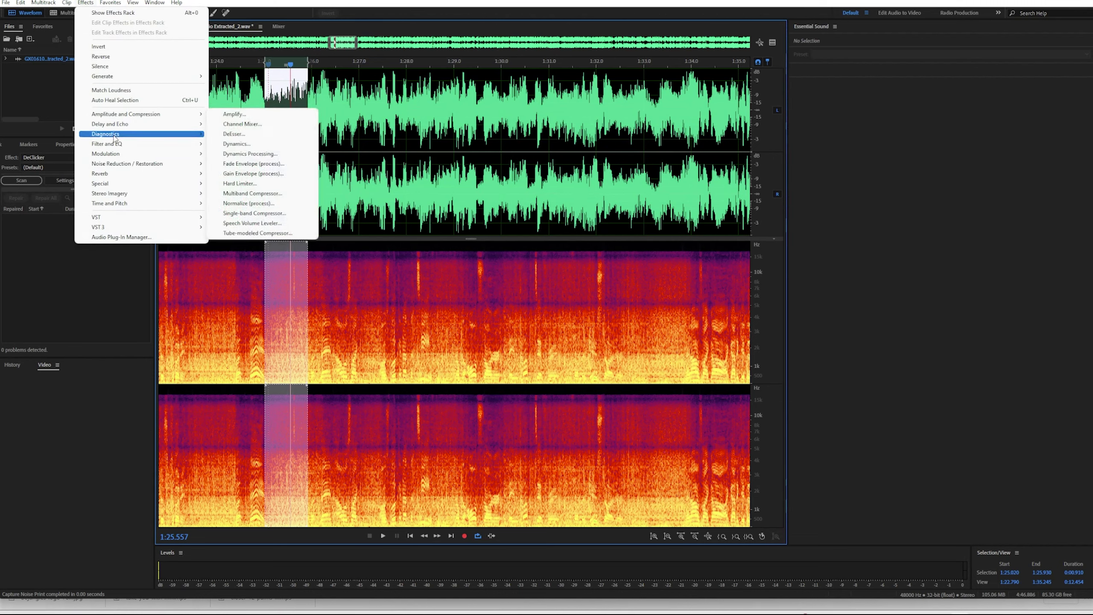
mouse_move(133, 168)
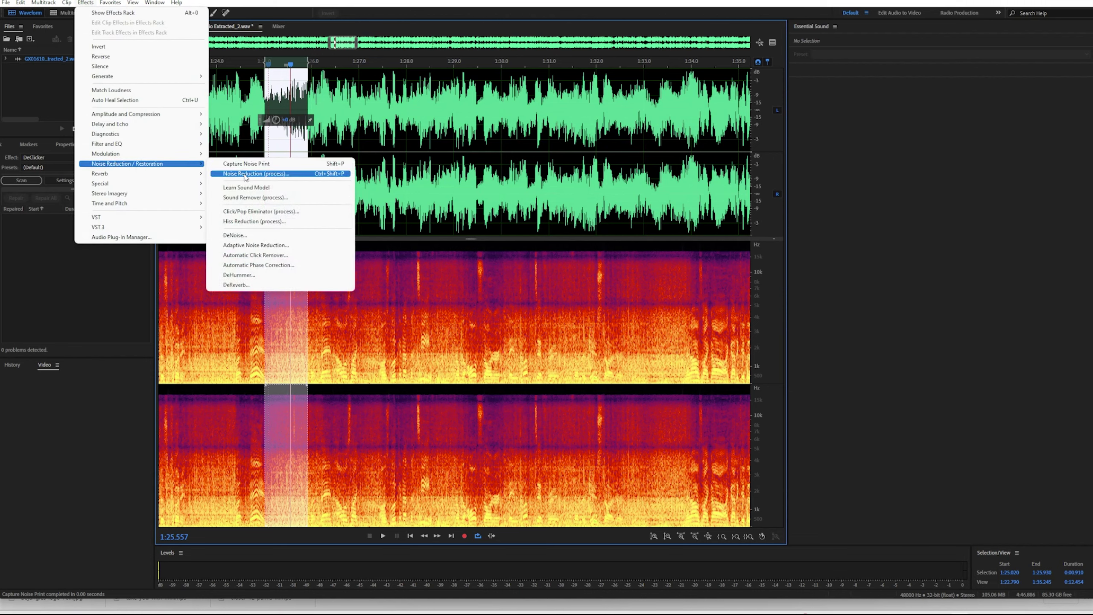
left_click(261, 173)
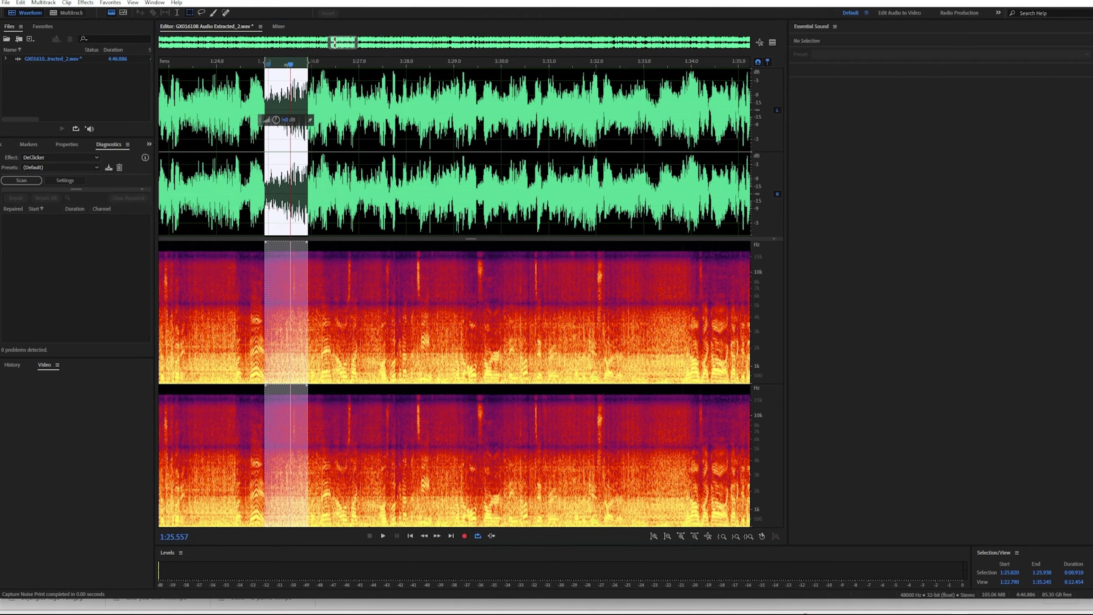
left_click_drag(562, 155, 481, 155)
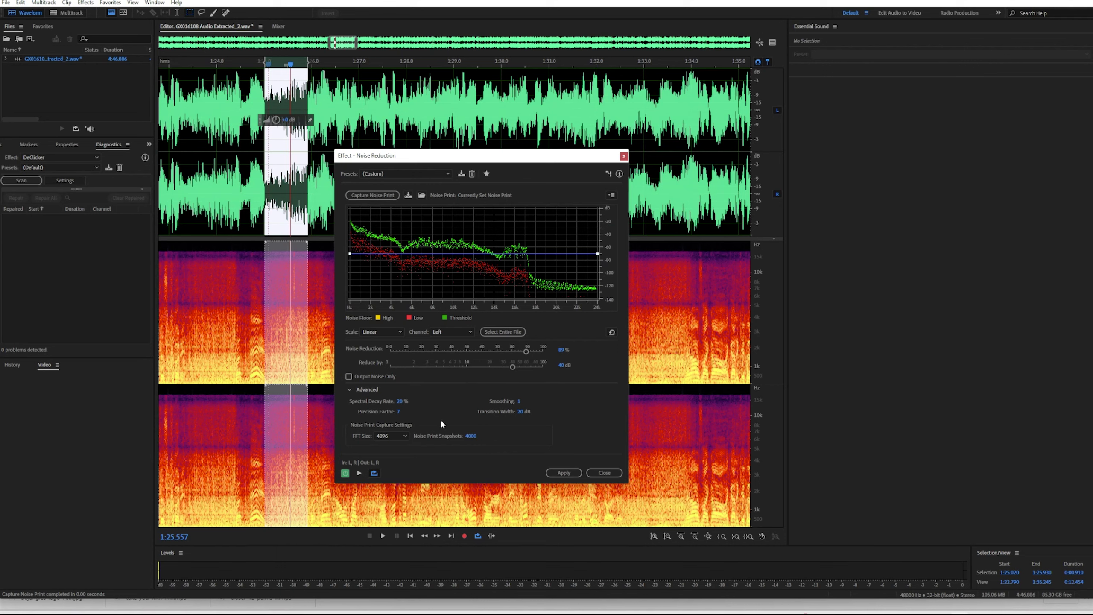
left_click(360, 474)
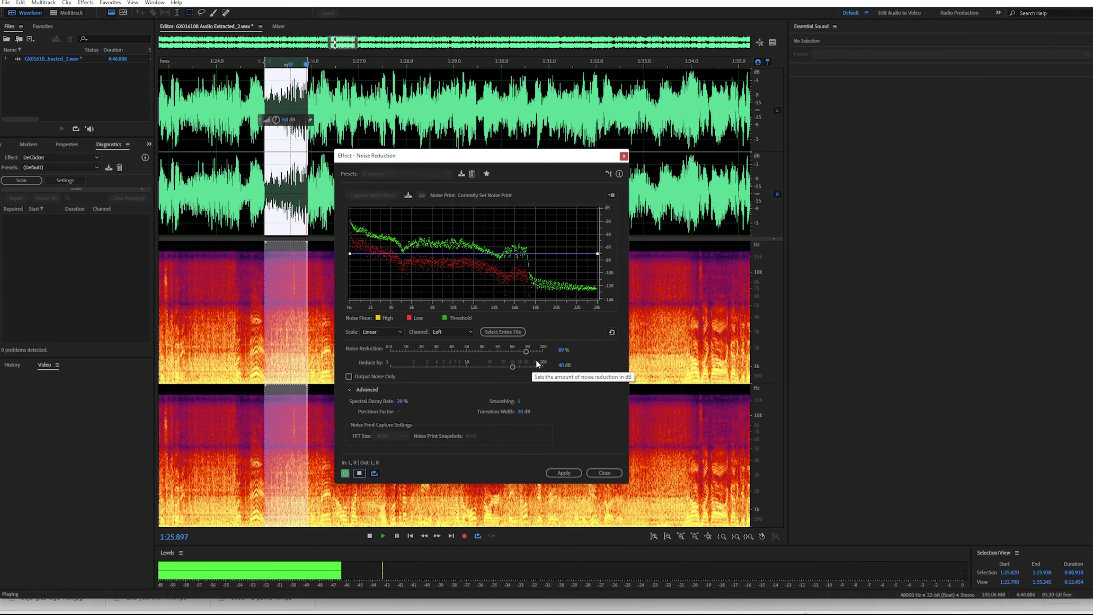
left_click(359, 473)
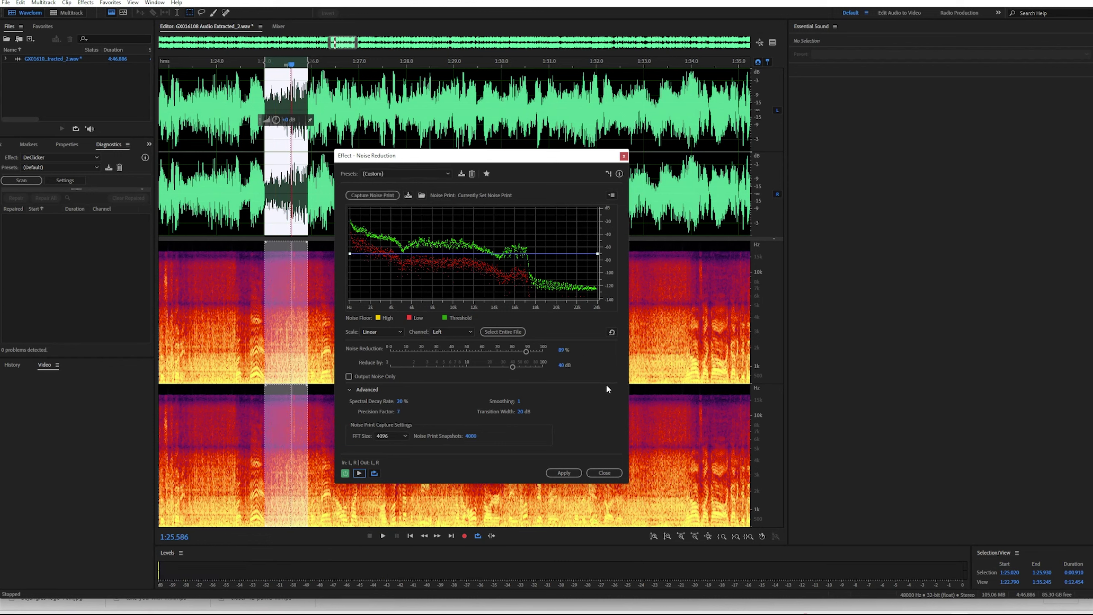
Set the noise reduction to 80%, the reduction amount to 15 dB, the spectral decay rate to 10% and the transition width to 10 dB.
left_click(560, 350)
type("80")
key("Return")
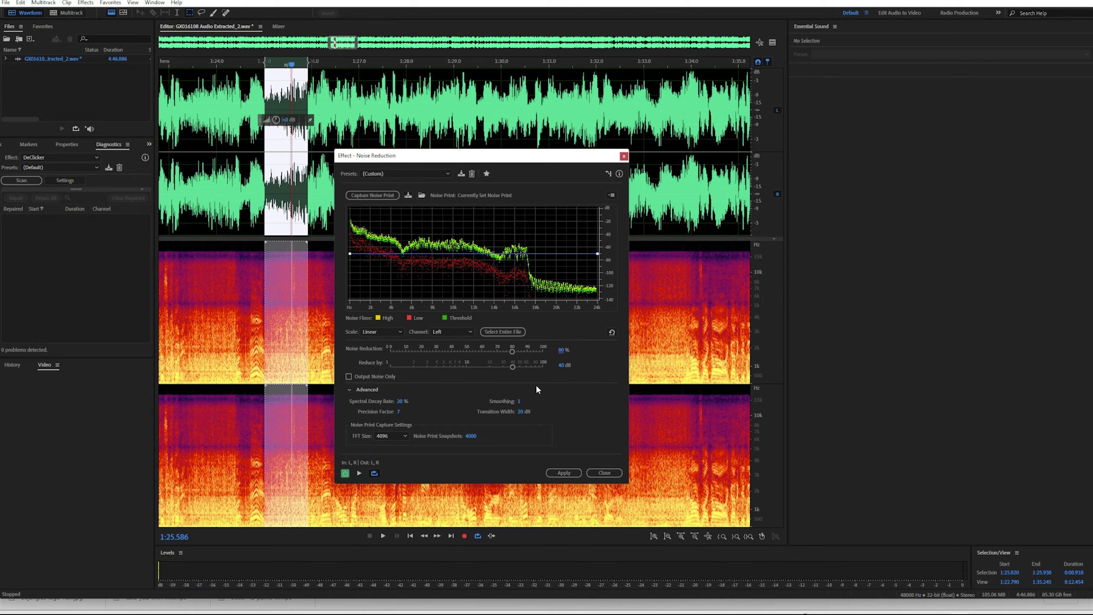
left_click(561, 365)
left_click(401, 403)
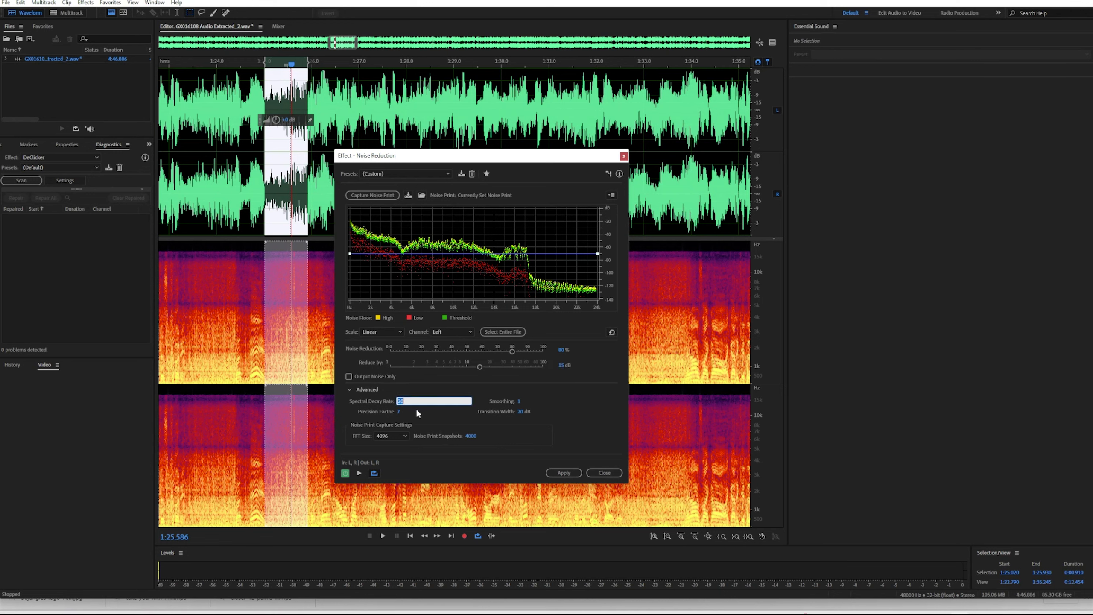
key("Return")
left_click(519, 411)
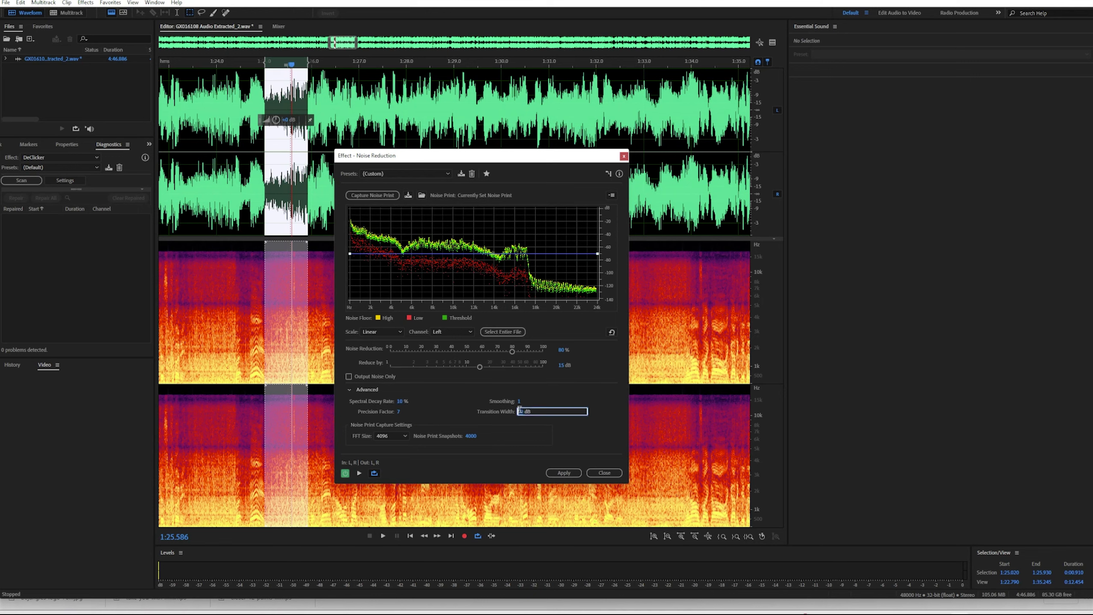
key("Return")
Preview the noise reduction on the selected passage twice, and play it from about 1:24.280 without a selection.
left_click(360, 473)
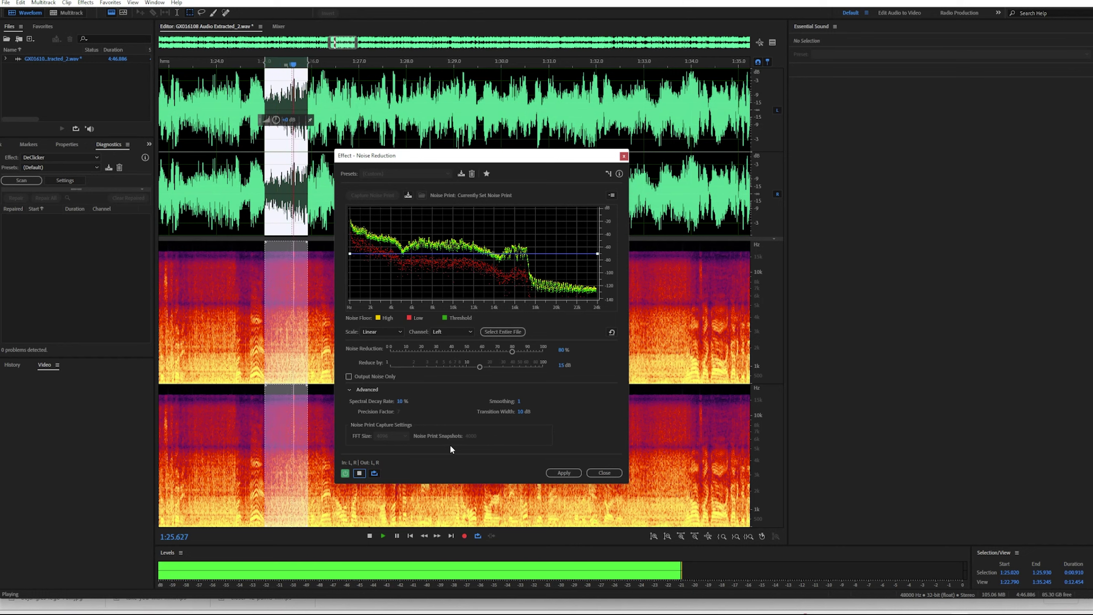
left_click(360, 472)
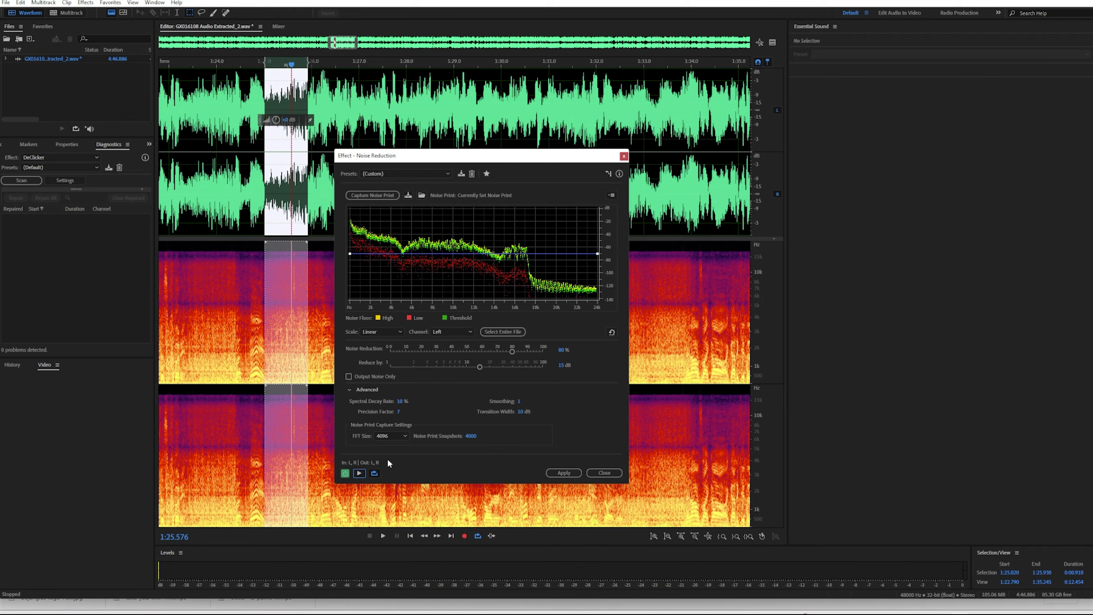
left_click(361, 472)
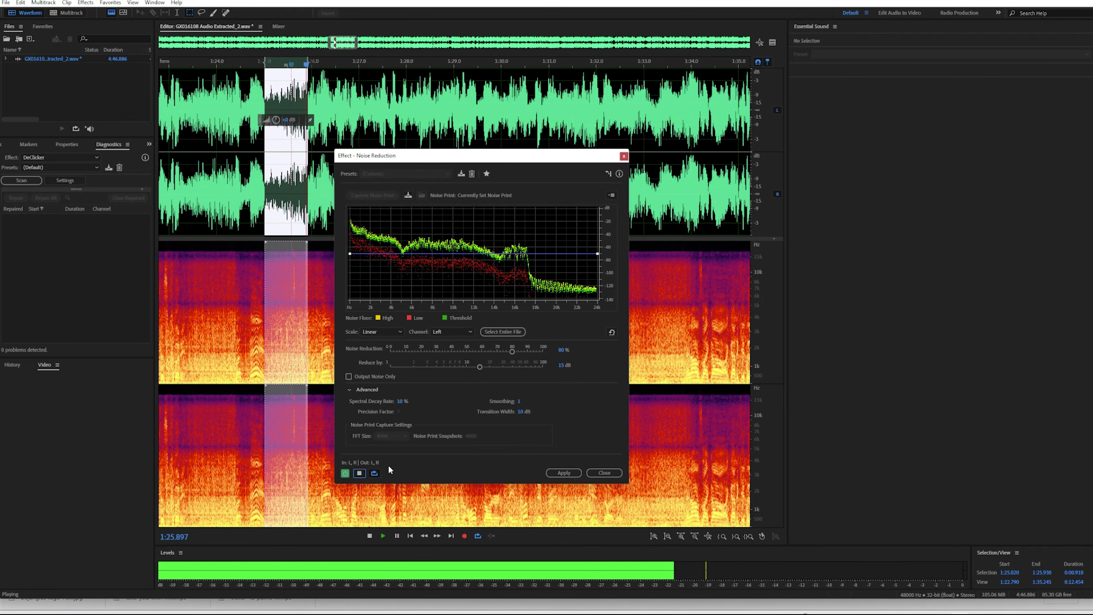
left_click(360, 473)
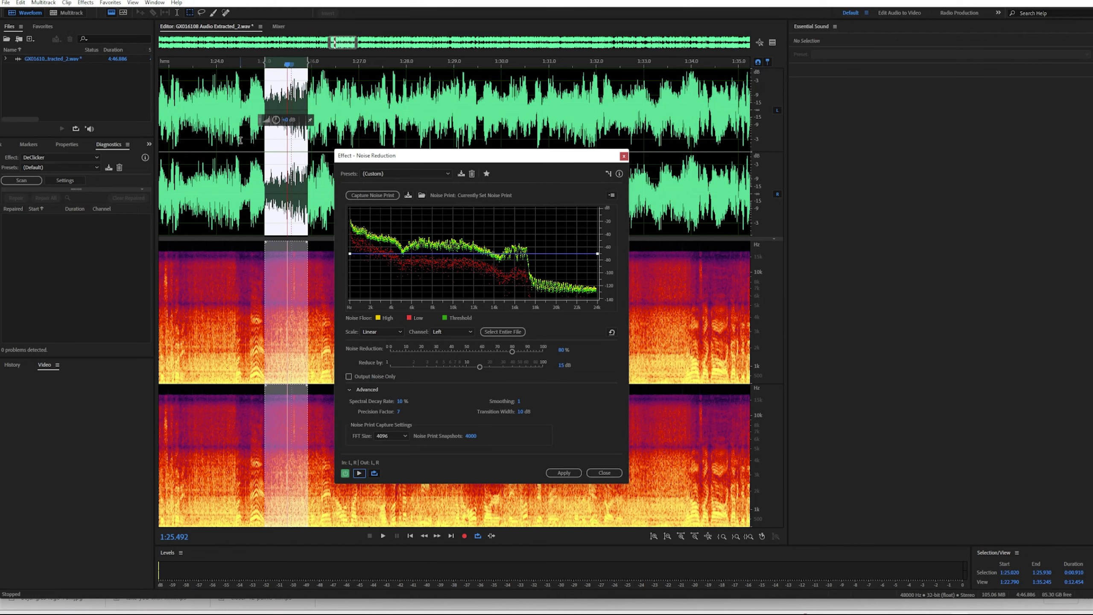
left_click(230, 131)
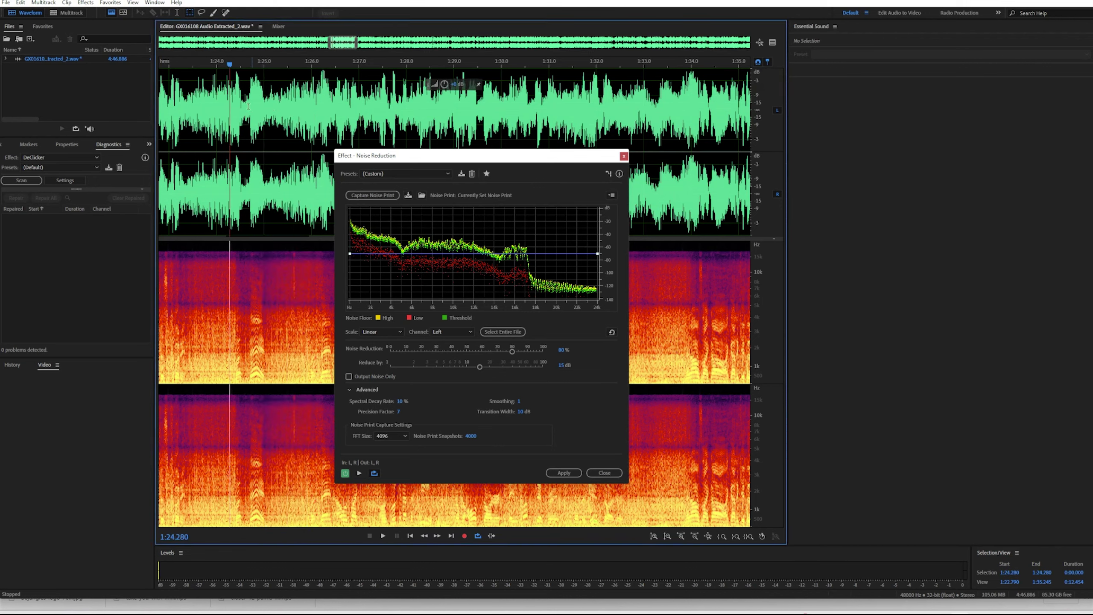
left_click(359, 473)
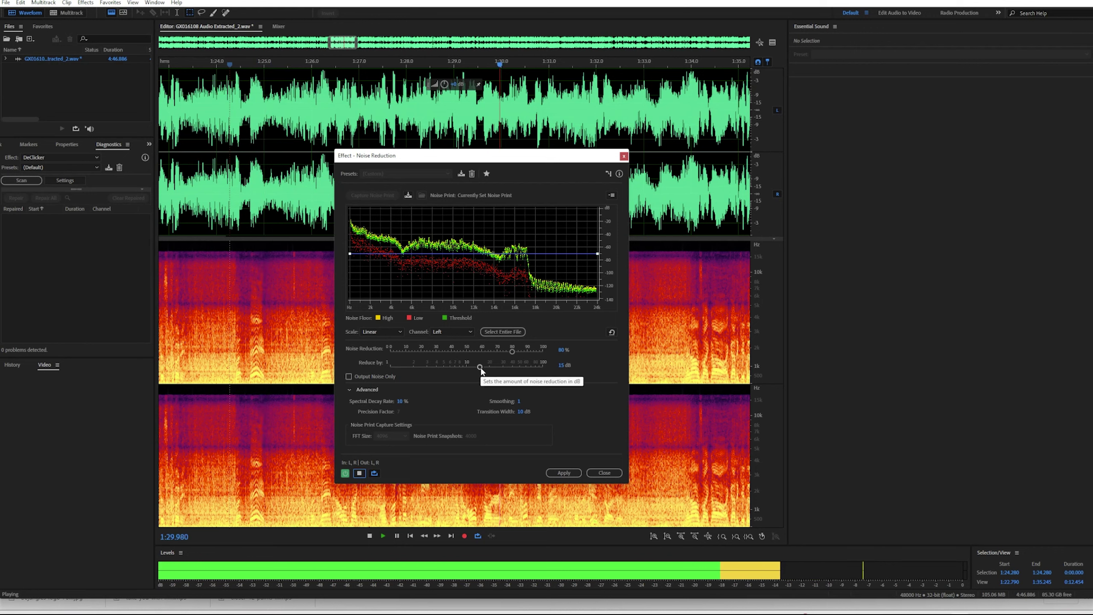
Try noise reduction amounts of 40.4, 20.8, 17 and 20 dB while previewing the audio.
left_click_drag(480, 367, 513, 367)
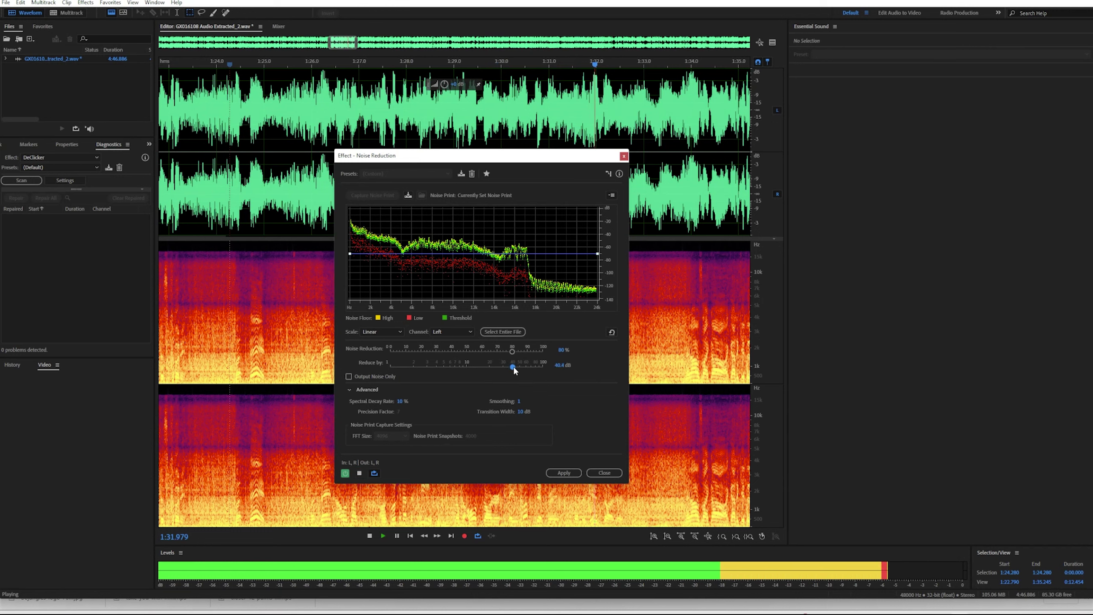
left_click(359, 473)
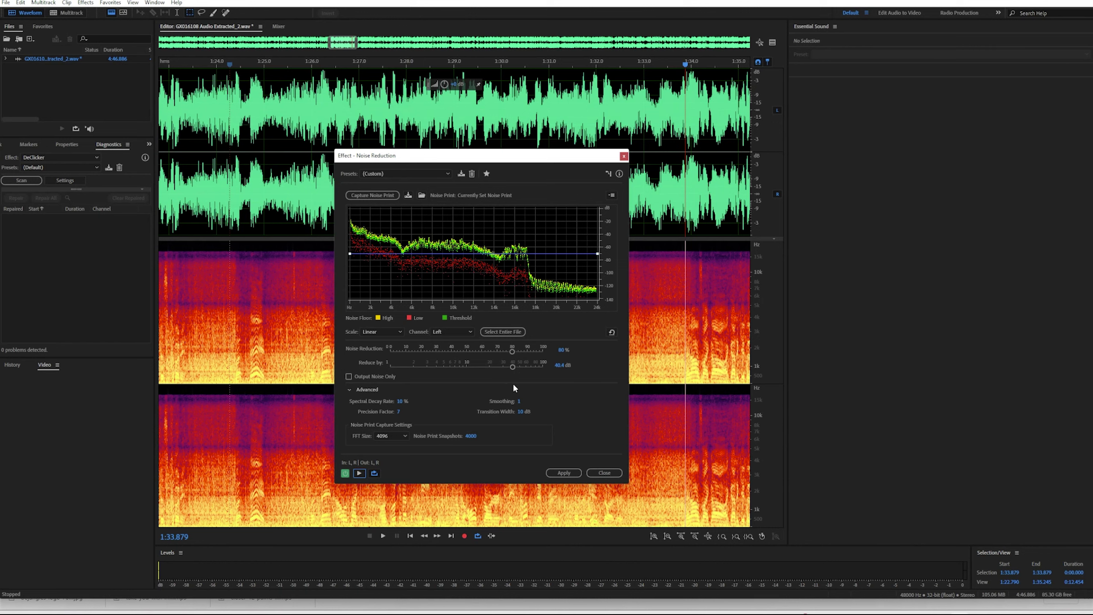
left_click(359, 473)
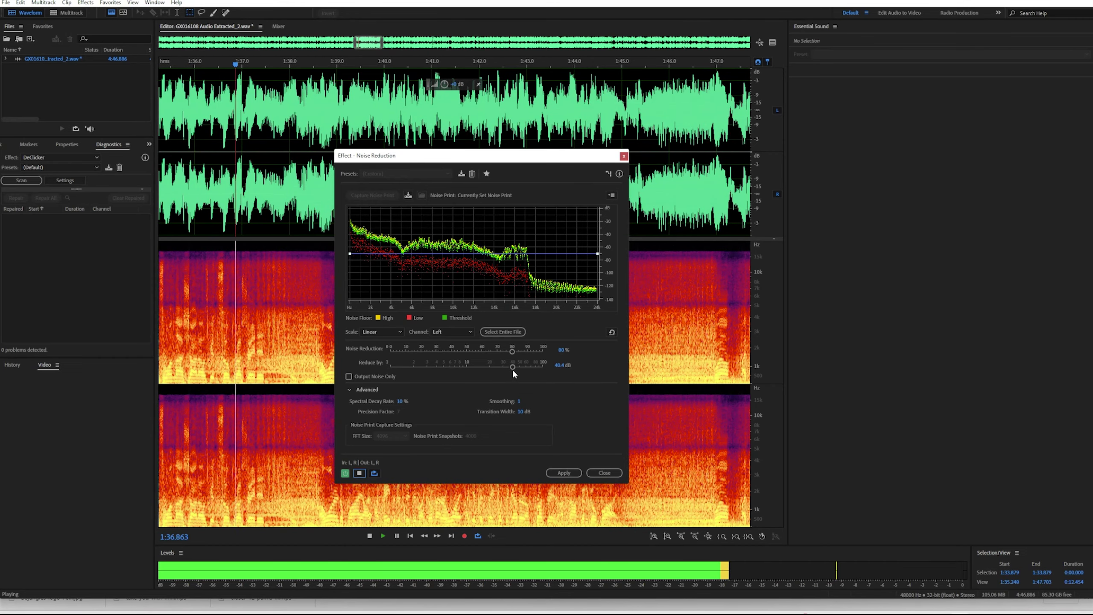
left_click_drag(513, 368, 491, 368)
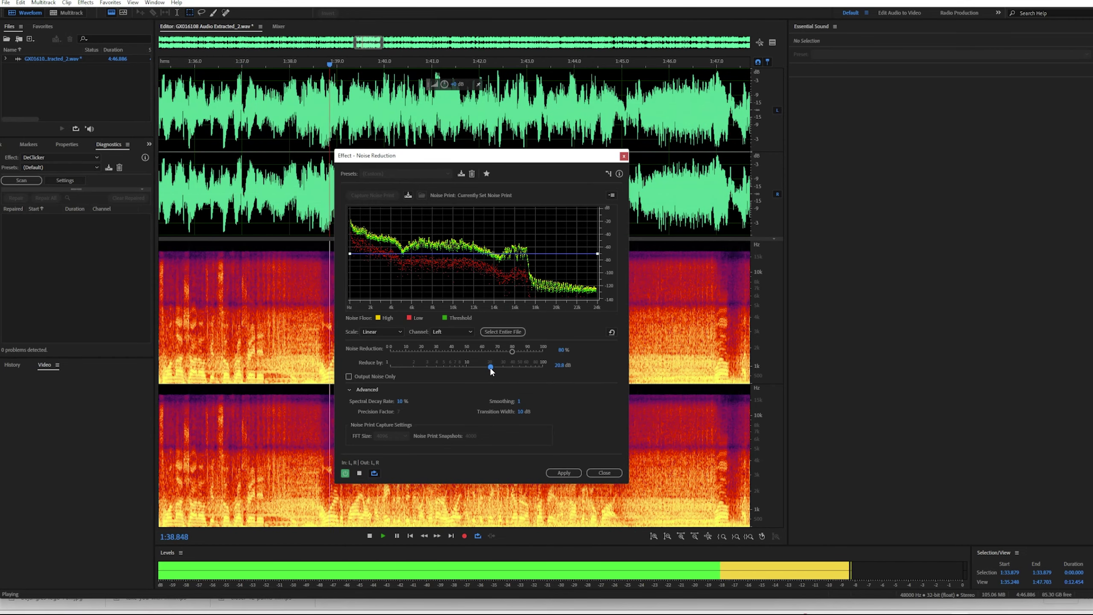
left_click_drag(491, 369, 484, 368)
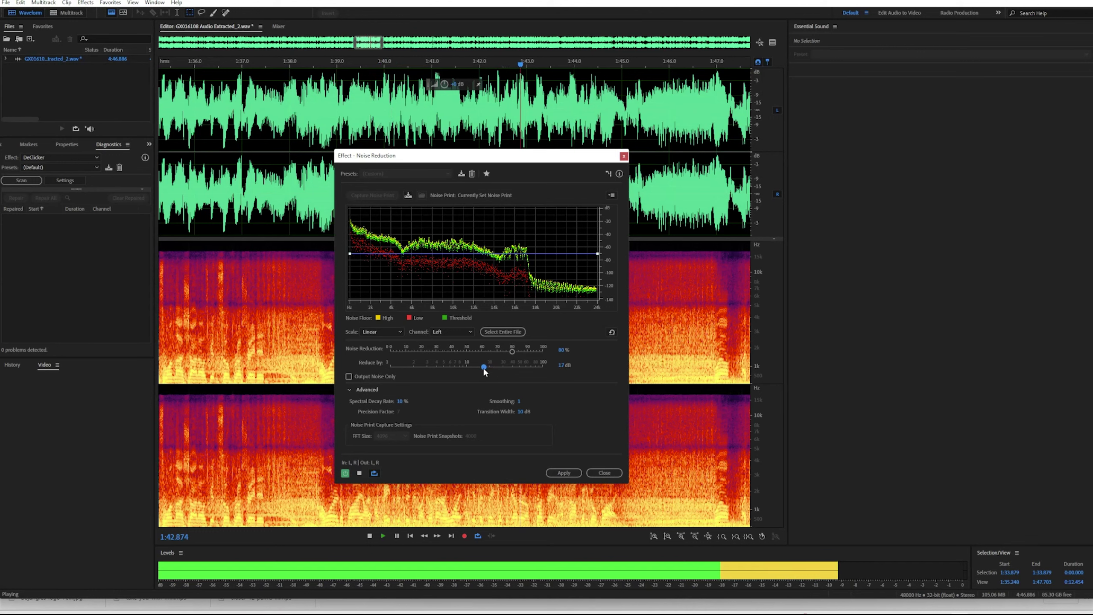
left_click(562, 365)
type("20")
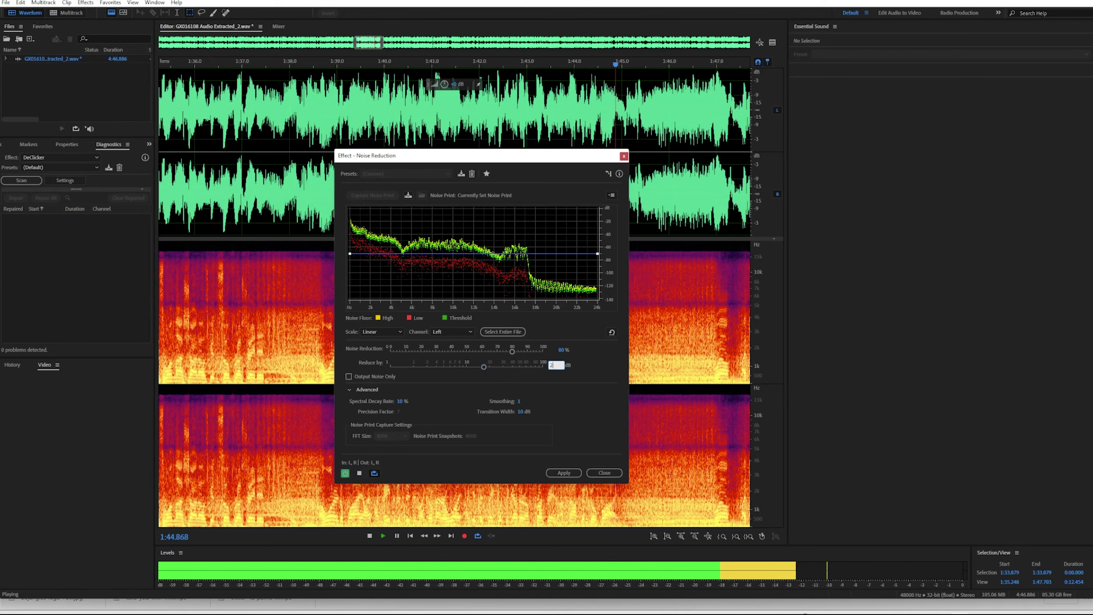
key("Return")
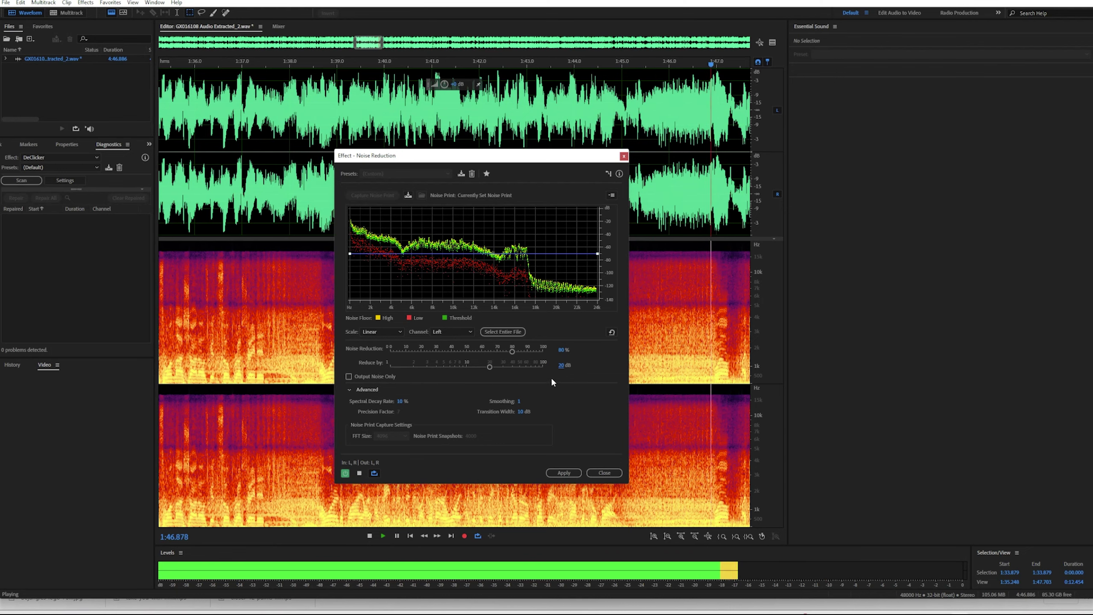
Set the reduction amount to 15 dB, stop the preview and apply the Noise Reduction to the whole file.
left_click(561, 365)
type("15")
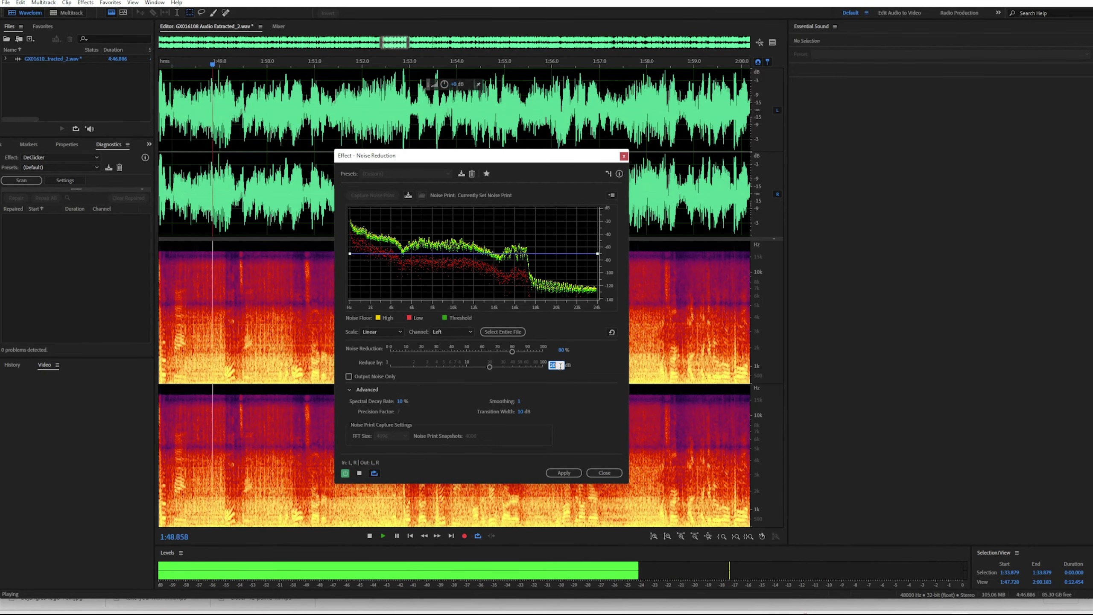
key("Return")
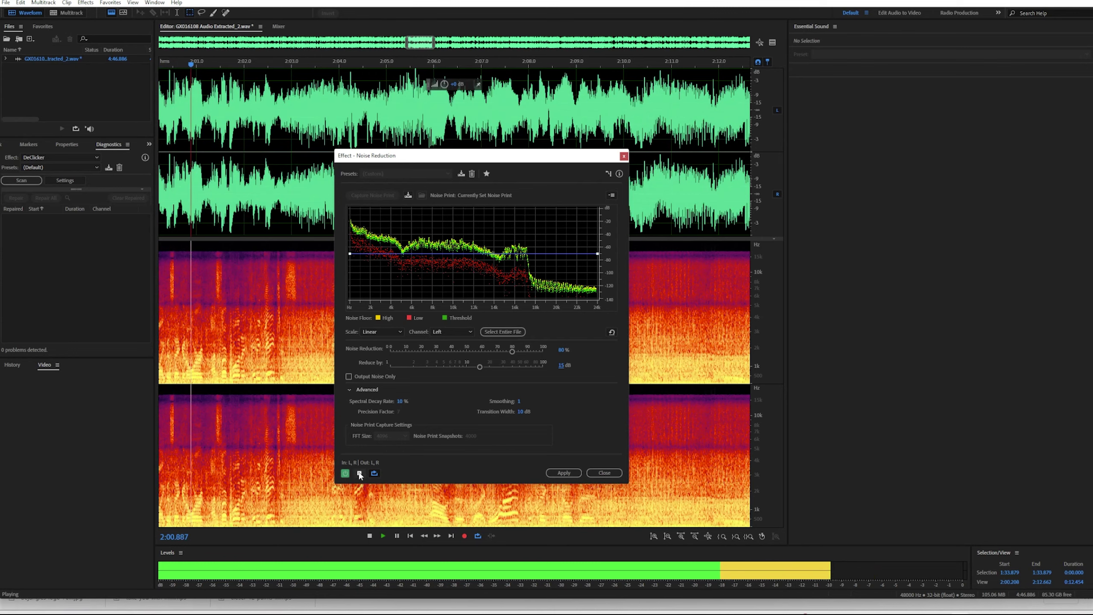
key("space")
left_click(562, 472)
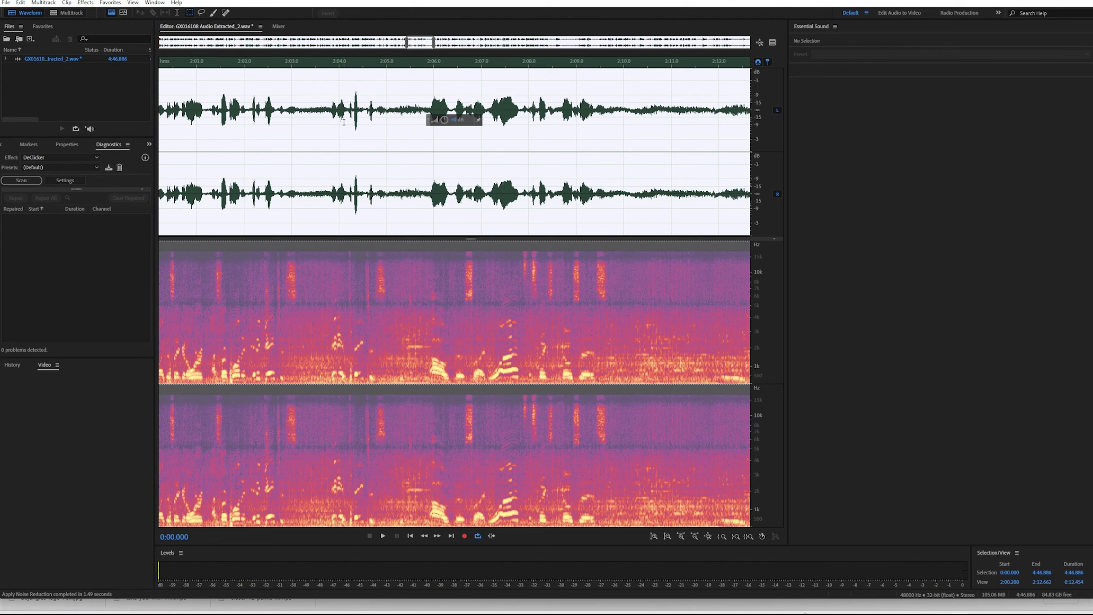
Scan the file with the DeClicker's Light Reduction preset and repair all detected problems.
left_click(80, 162)
left_click(39, 174)
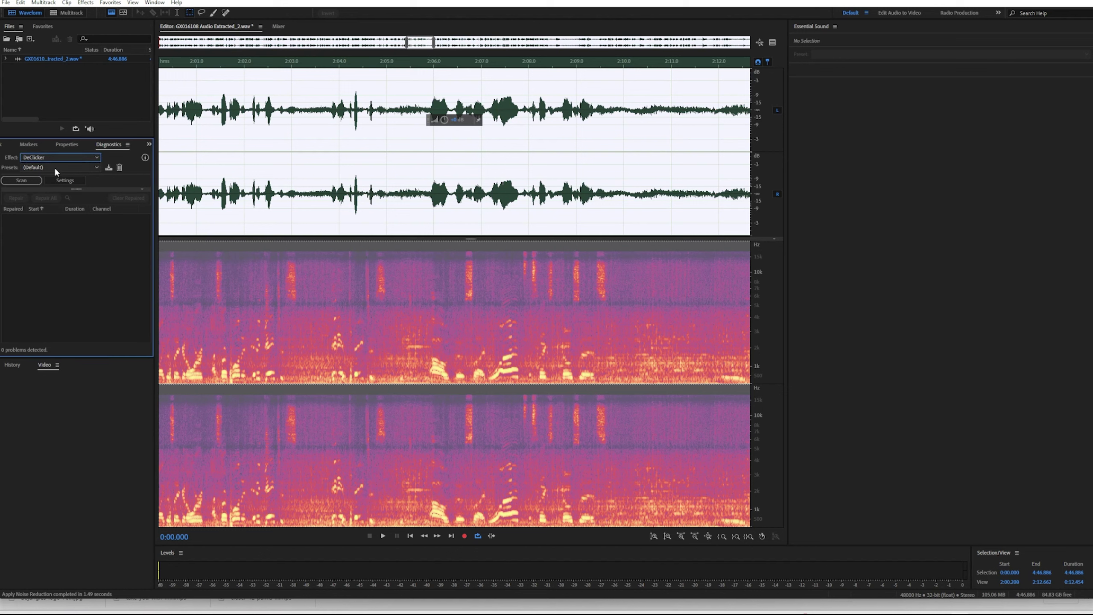
left_click(55, 172)
left_click(57, 187)
left_click(59, 172)
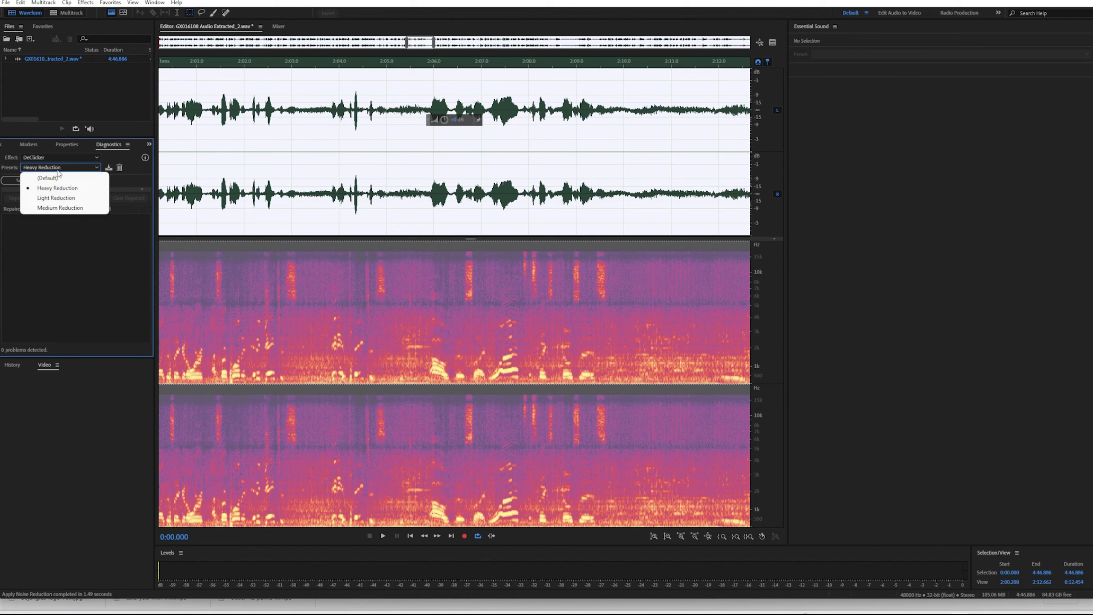
left_click(54, 197)
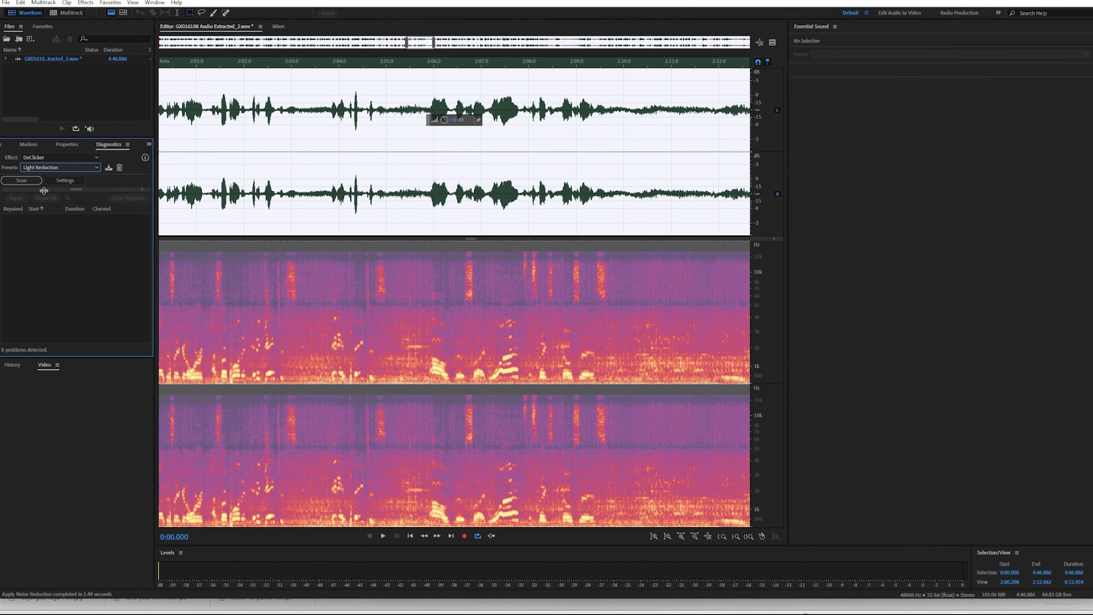
left_click(33, 183)
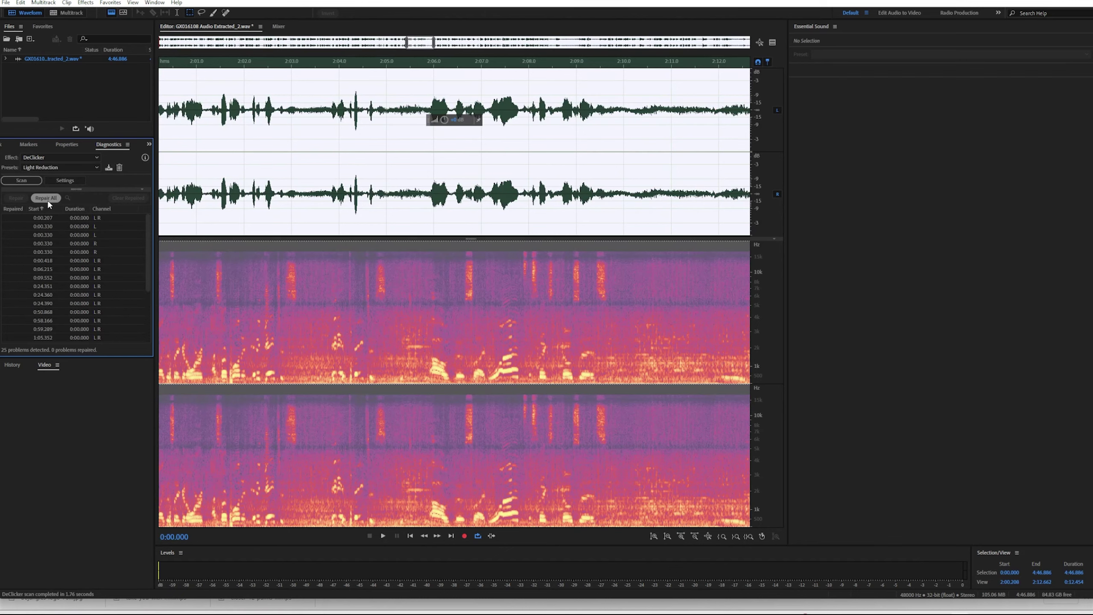
left_click(46, 198)
Open the Amplify effect and preview it on the passage from 2:05.785 to 2:09.807.
left_click(85, 3)
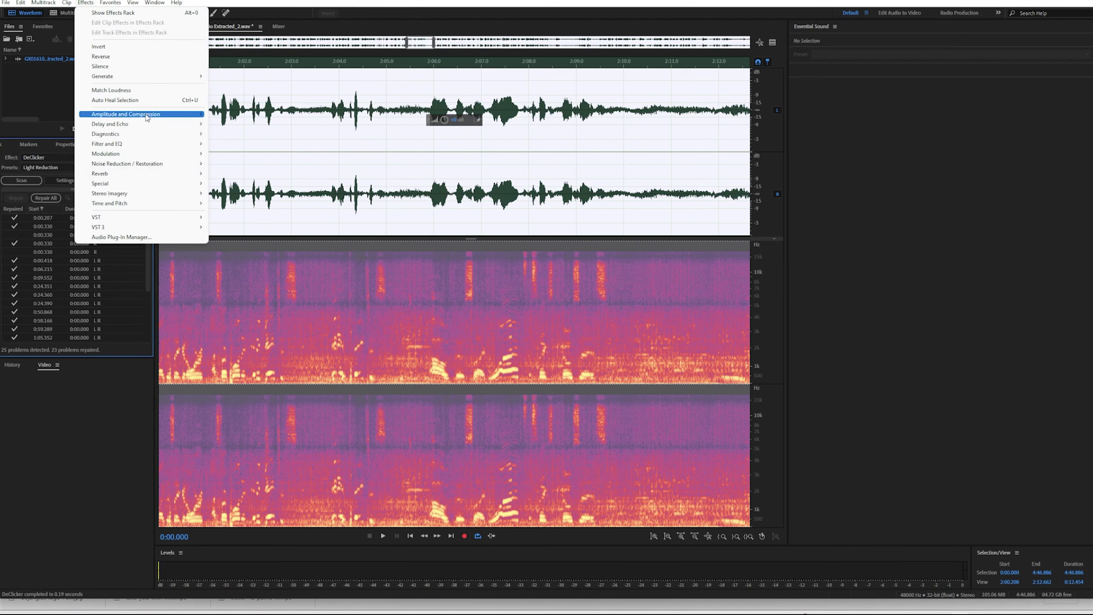
mouse_move(147, 117)
left_click(252, 114)
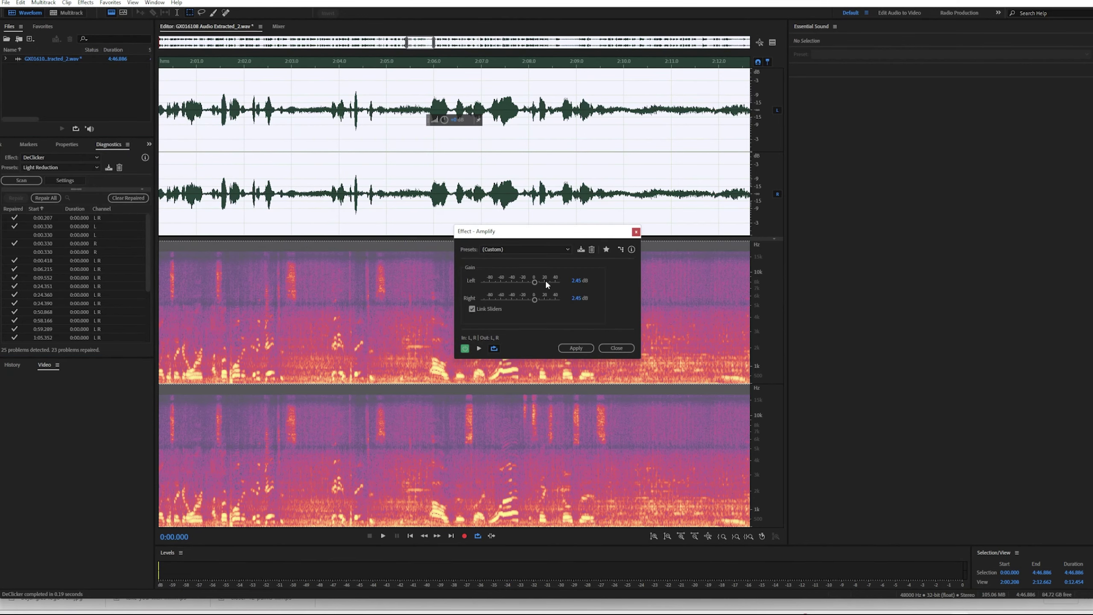
left_click_drag(424, 104, 614, 103)
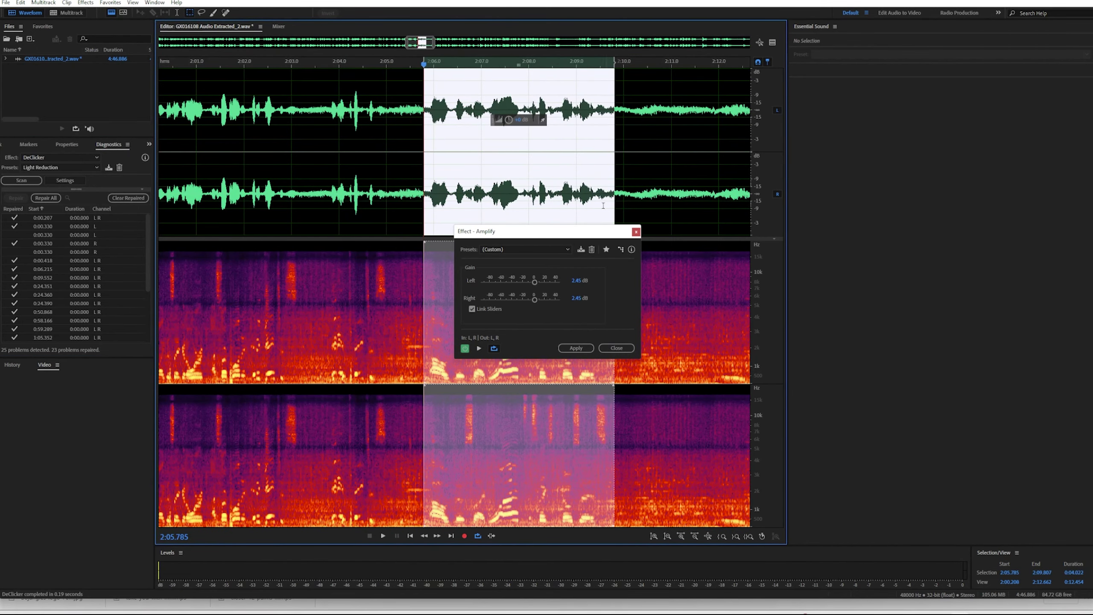
left_click(479, 349)
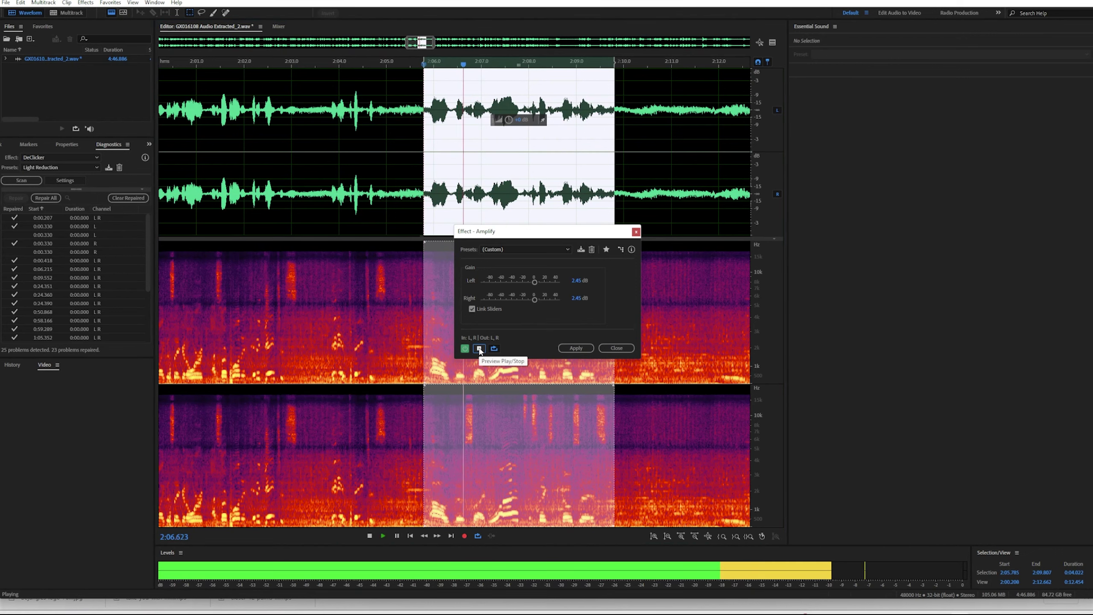
left_click(479, 348)
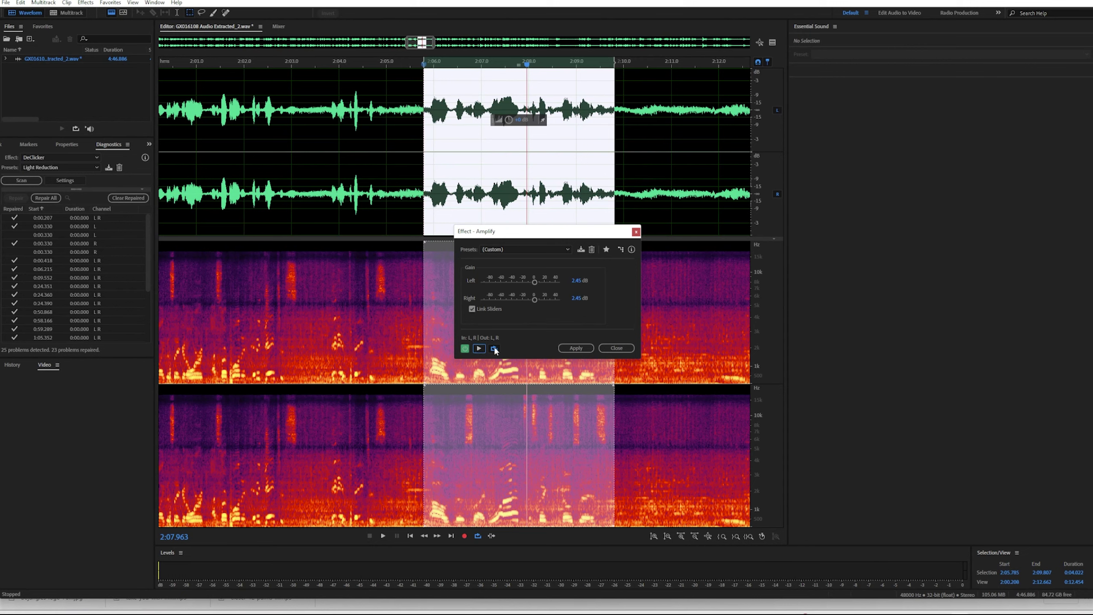
Set the linked Amplify gain to 8 dB, preview it, clear the selection and apply the effect to the whole file.
left_click(580, 282)
key("Tab")
left_click(480, 348)
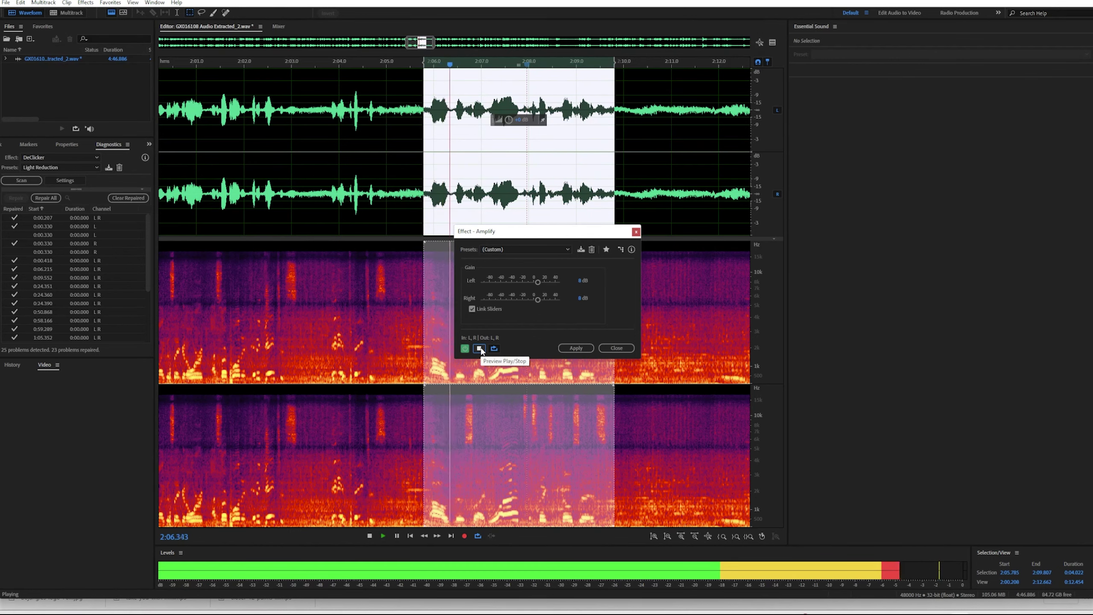
left_click(479, 348)
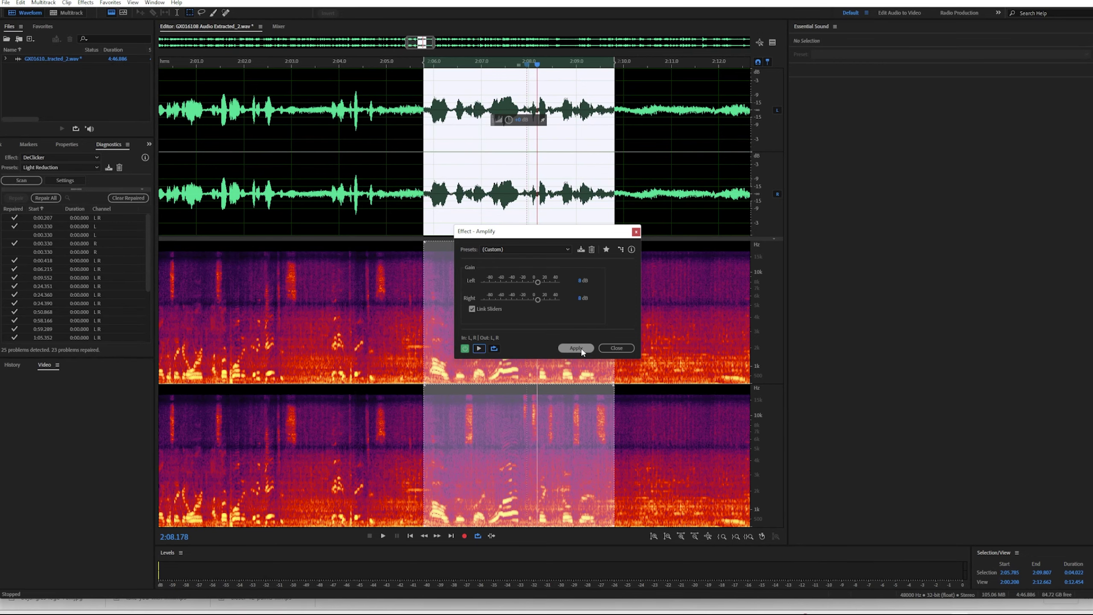
left_click(386, 180)
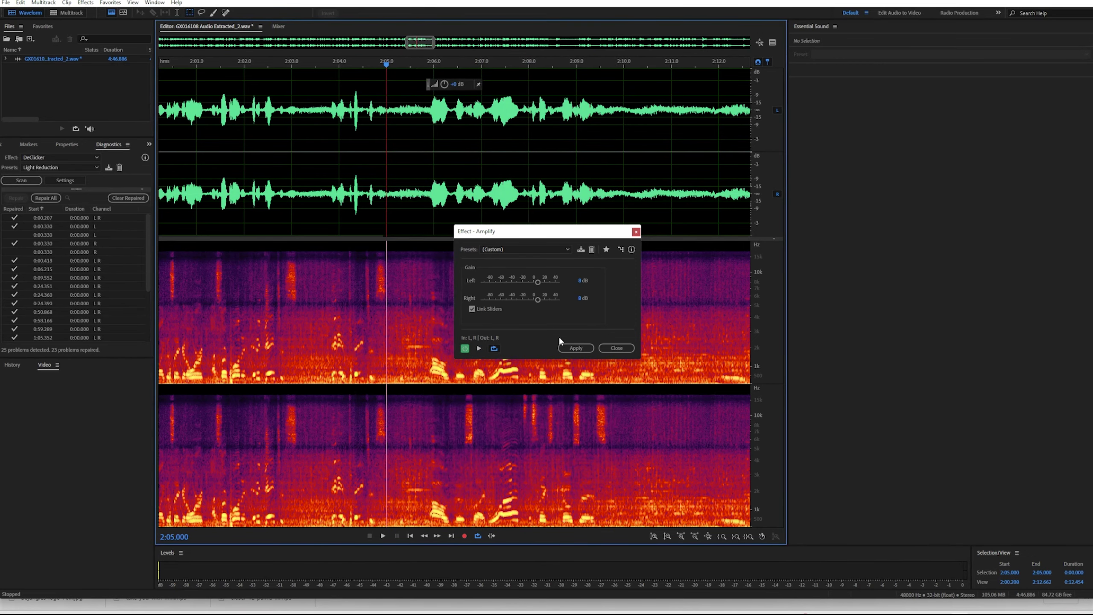
left_click(575, 347)
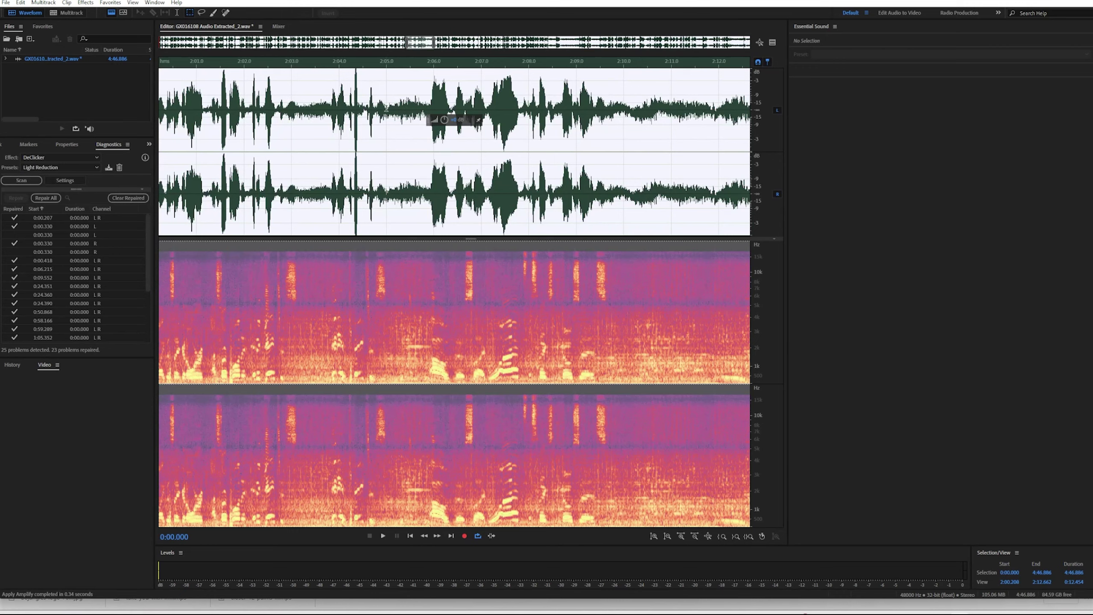
Play the amplified audio briefly from 2:05.000 and again from 2:06.079 with no selection.
key("ctrl+shift+a")
key("space")
key("space")
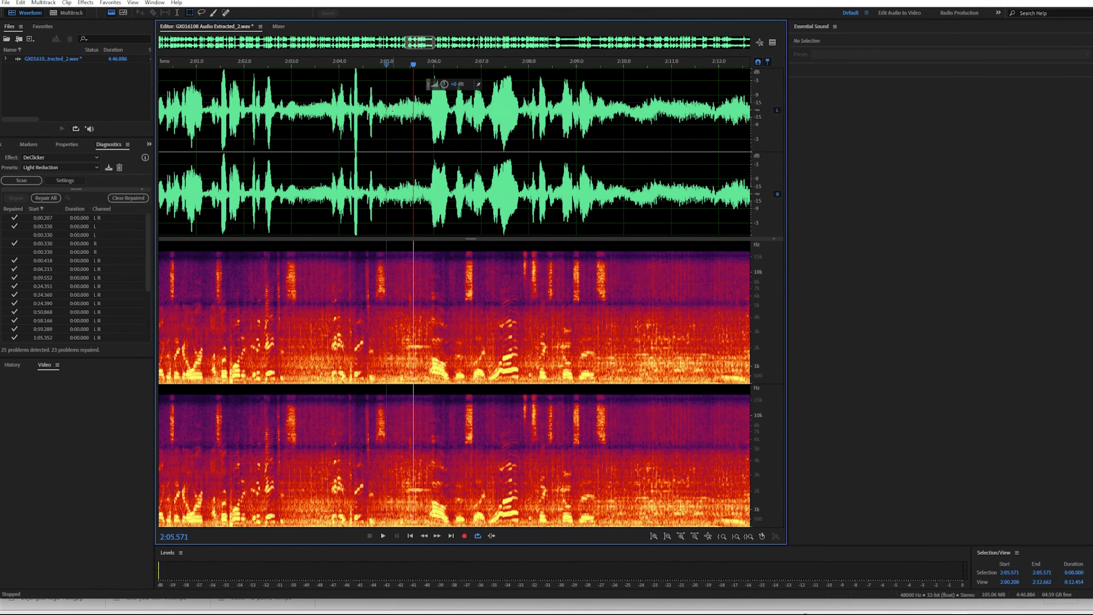
left_click_drag(285, 109, 323, 108)
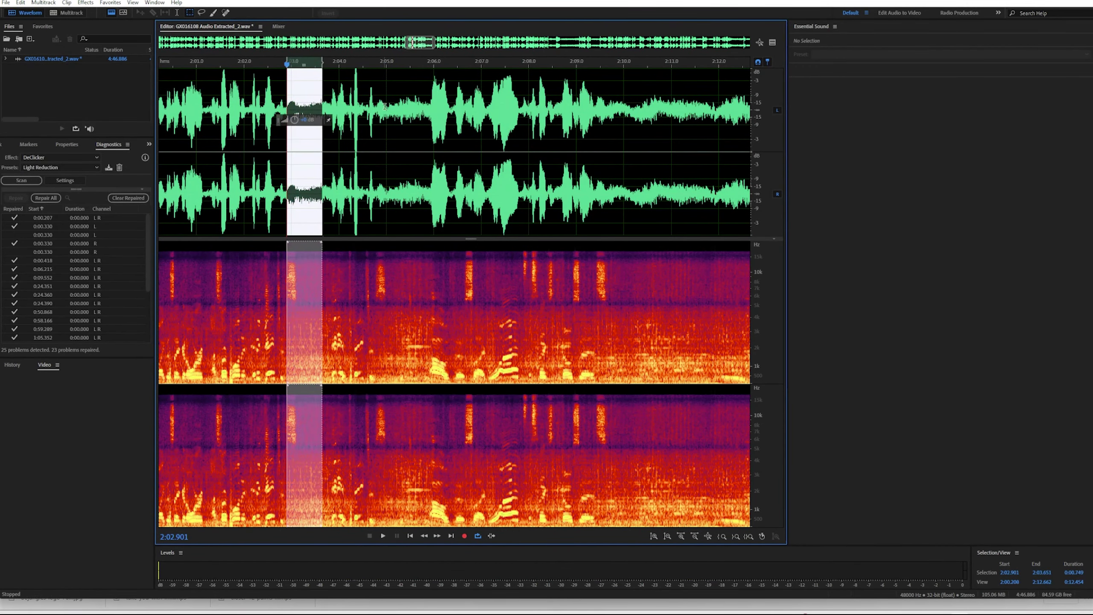
left_click_drag(304, 65, 405, 65)
left_click(437, 92)
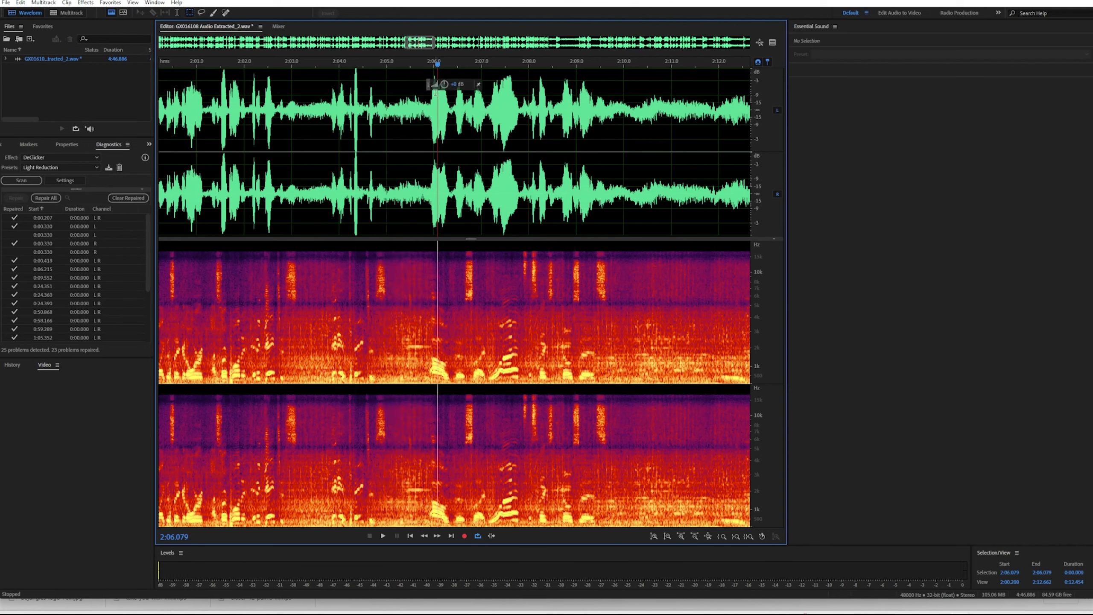
key("space")
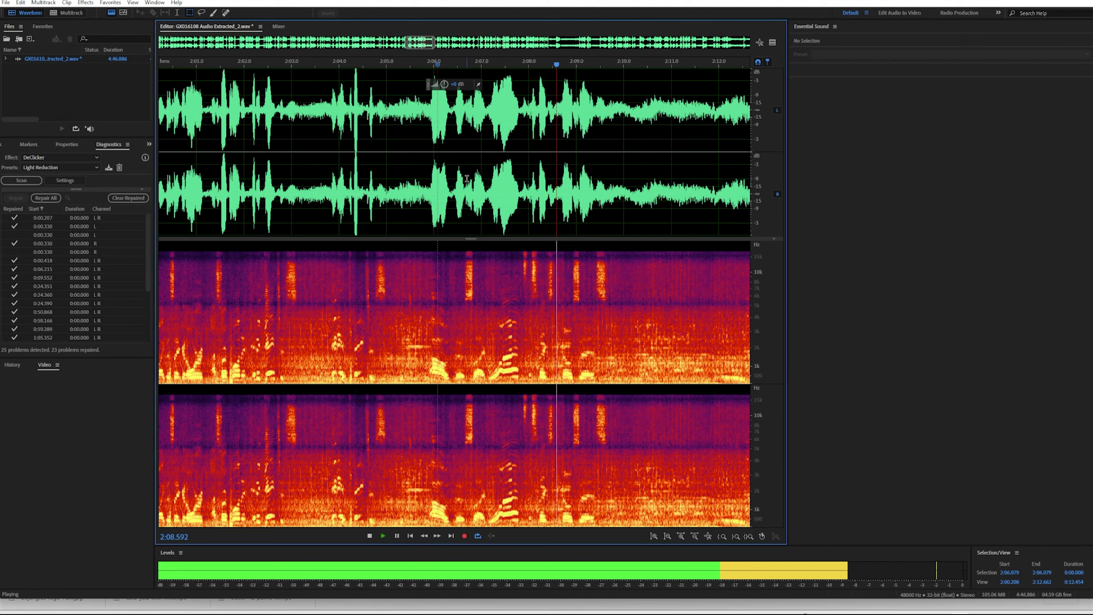
key("space")
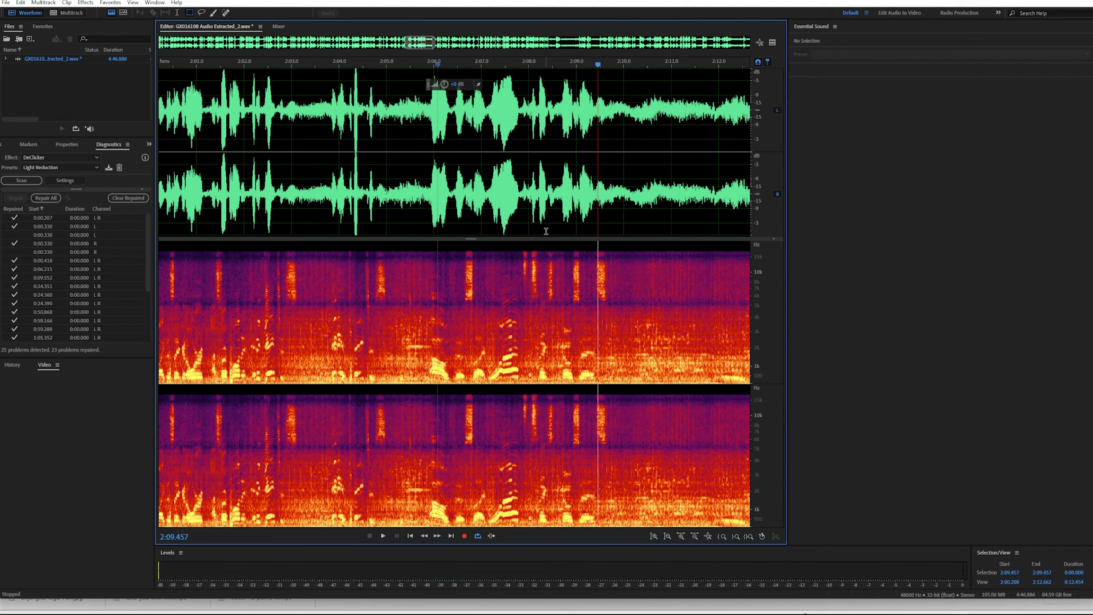
left_click(543, 233)
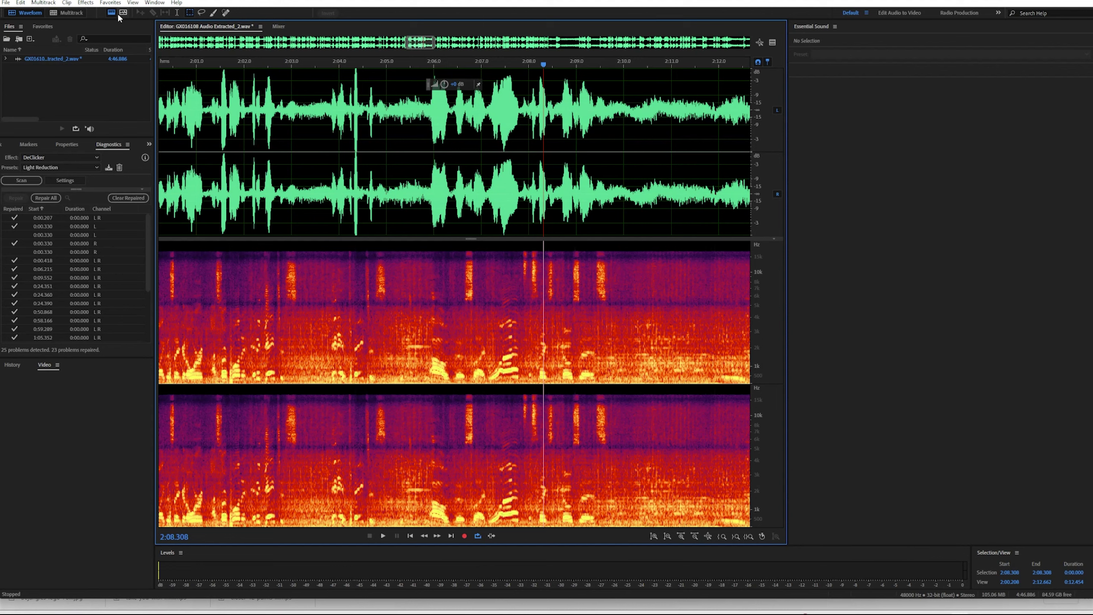
Open the Mastering effect, load the Make Room For Vocals preset and set the Exciter amount to 40%.
left_click(86, 3)
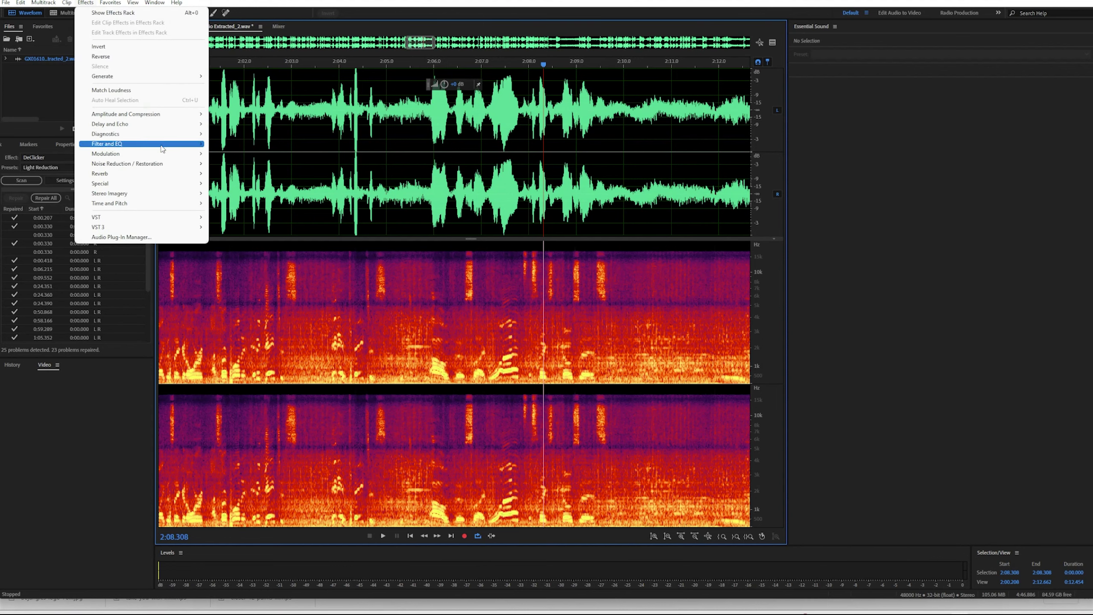
mouse_move(163, 167)
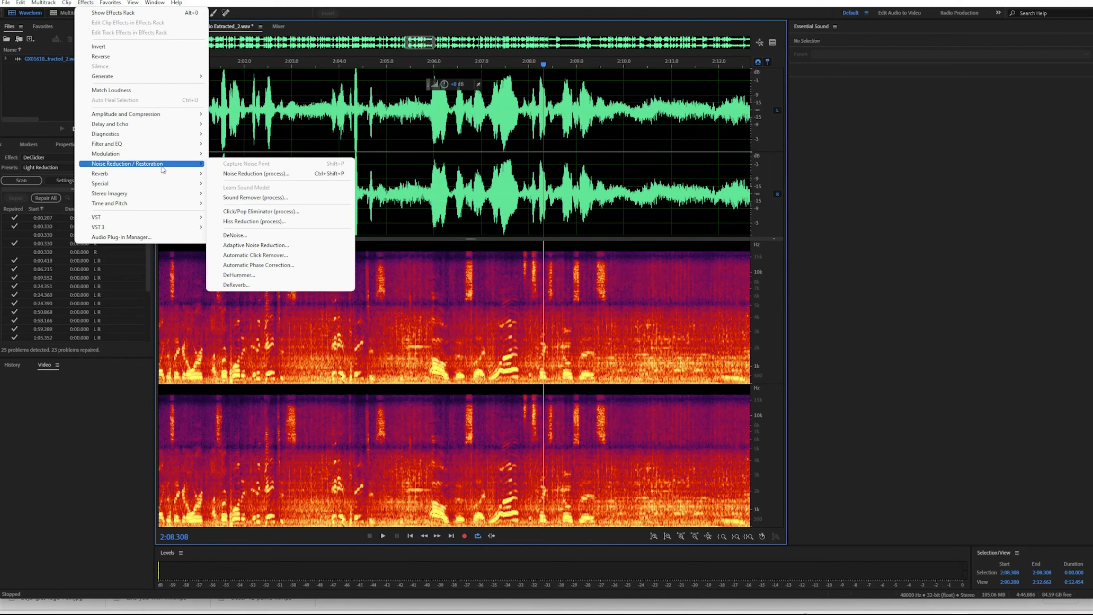
mouse_move(159, 186)
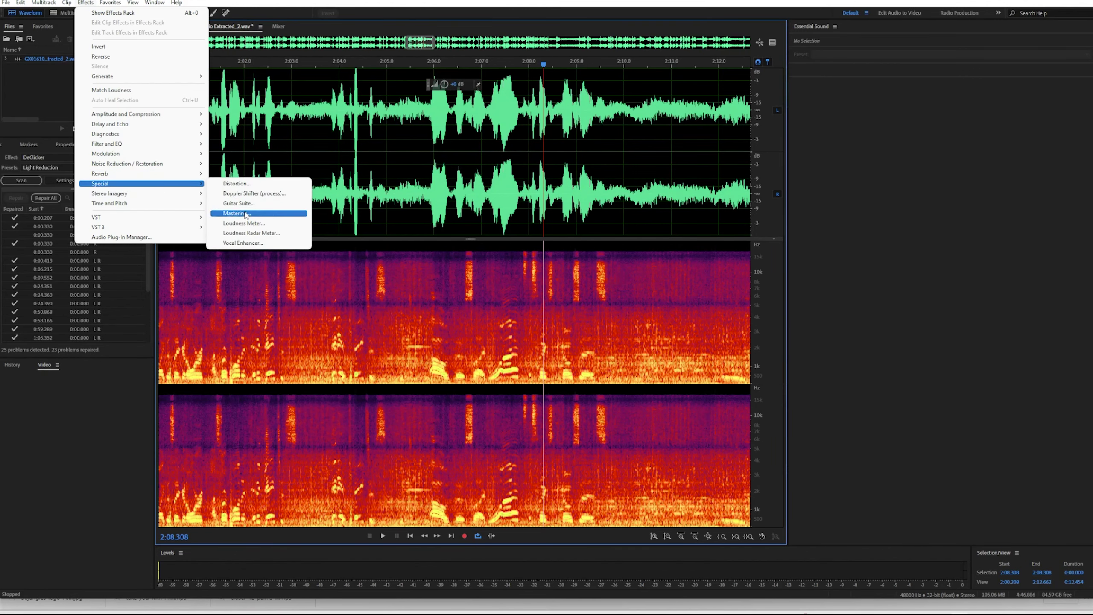
left_click(236, 213)
left_click(478, 203)
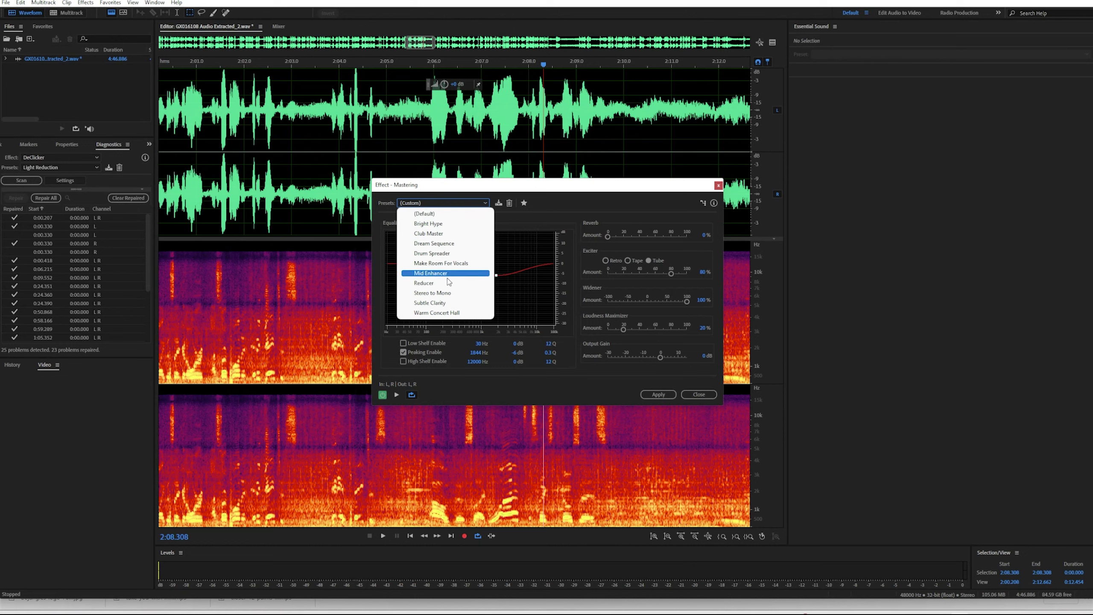
left_click(443, 263)
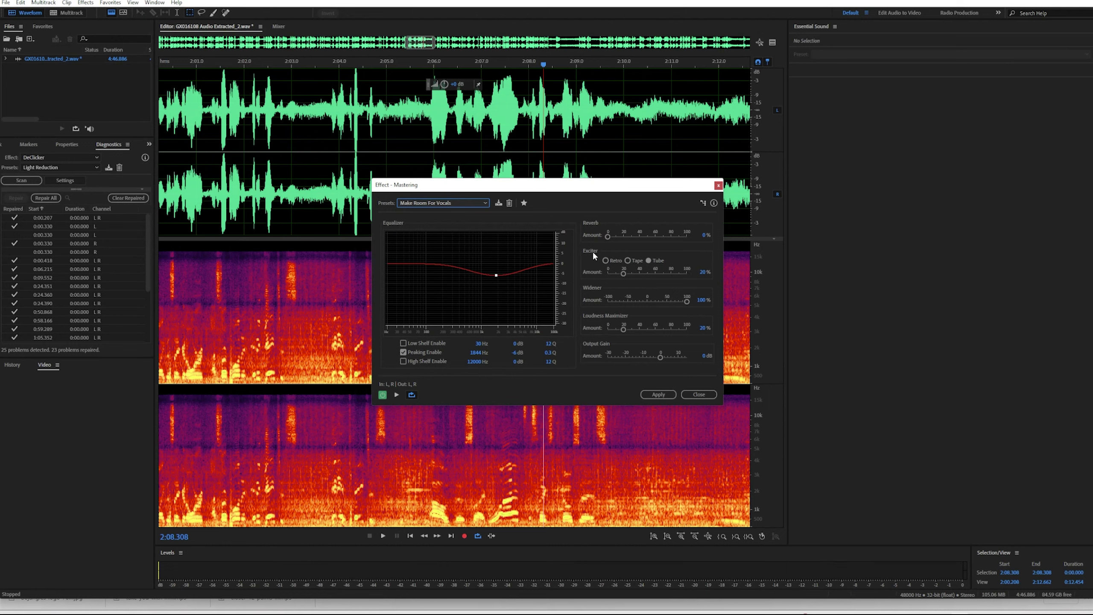
left_click(699, 272)
type("40")
key("Return")
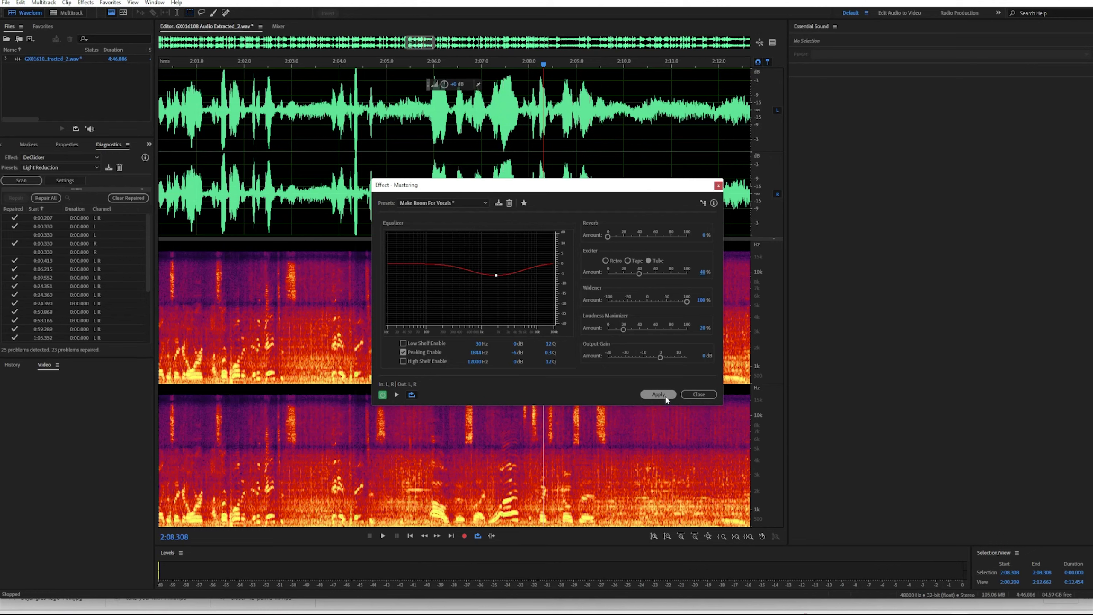
Preview the Mastering effect on the passage from 2:05.852 to 2:08.000, comparing Exciter amounts of 40% and 0%, and return to 40%.
left_click_drag(428, 116, 529, 124)
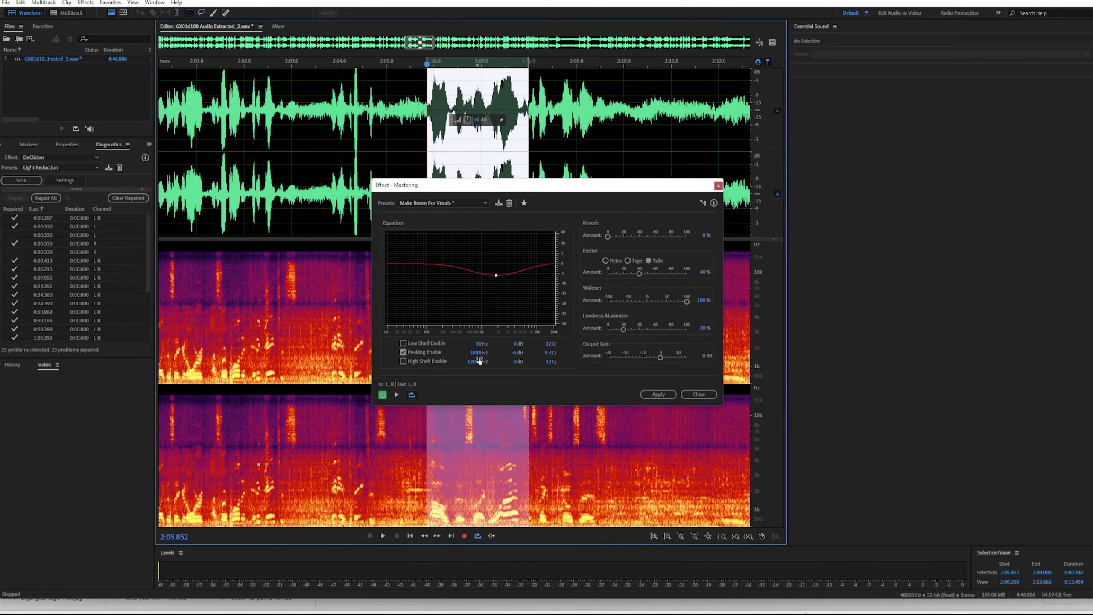
left_click(396, 395)
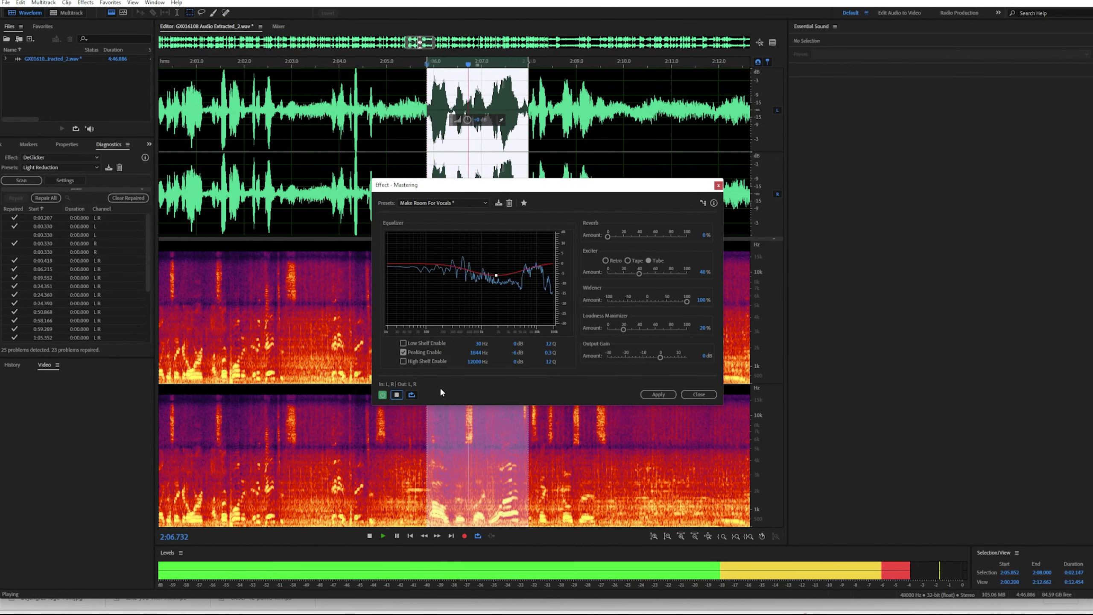
left_click(397, 396)
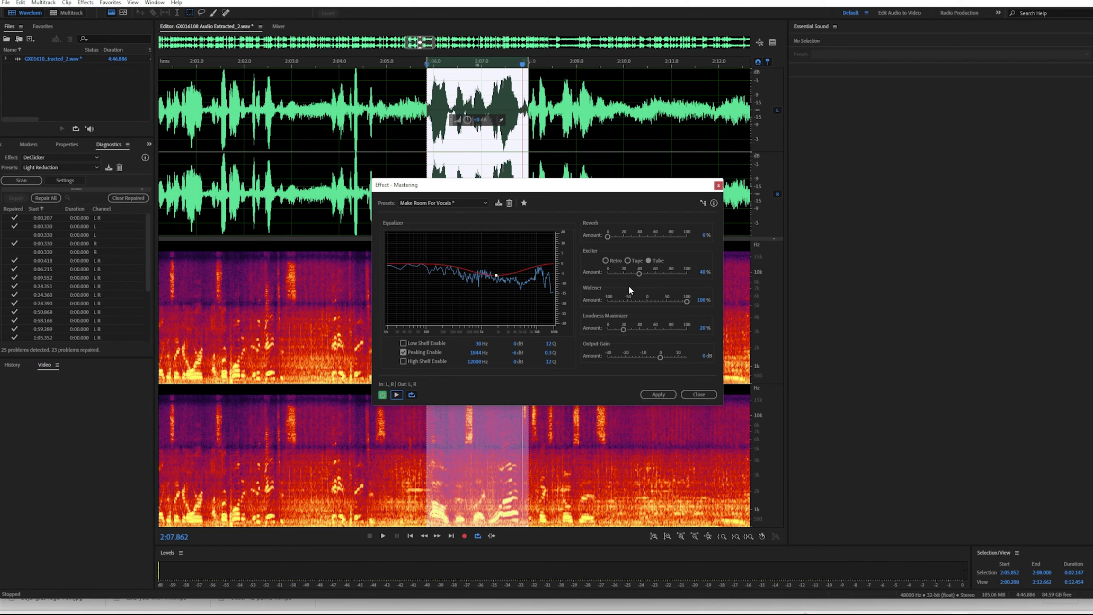
left_click_drag(639, 272, 604, 274)
left_click(397, 395)
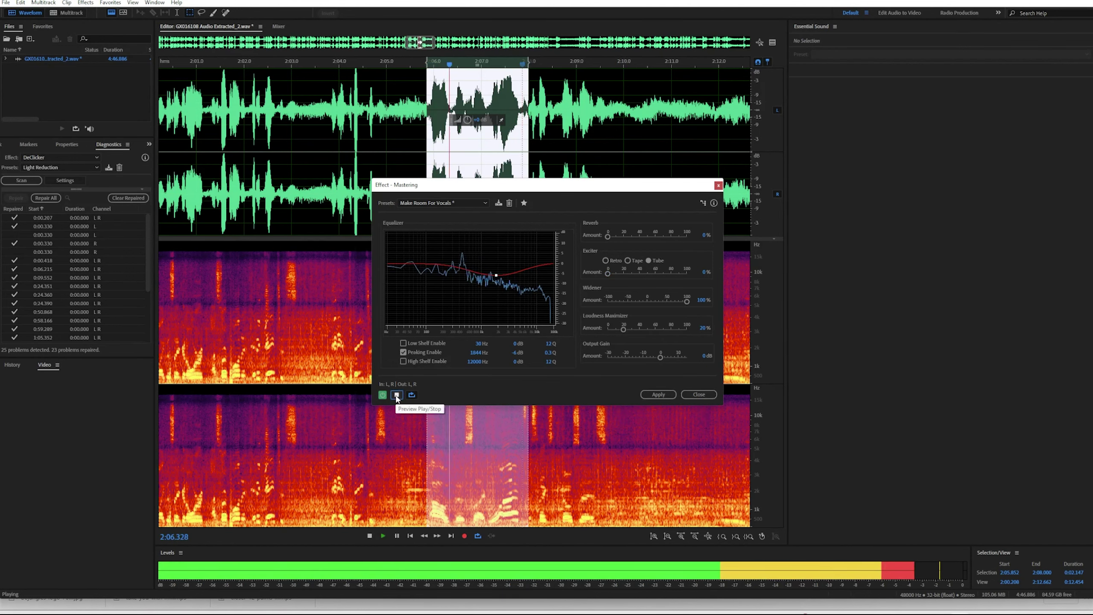
left_click_drag(607, 273, 640, 273)
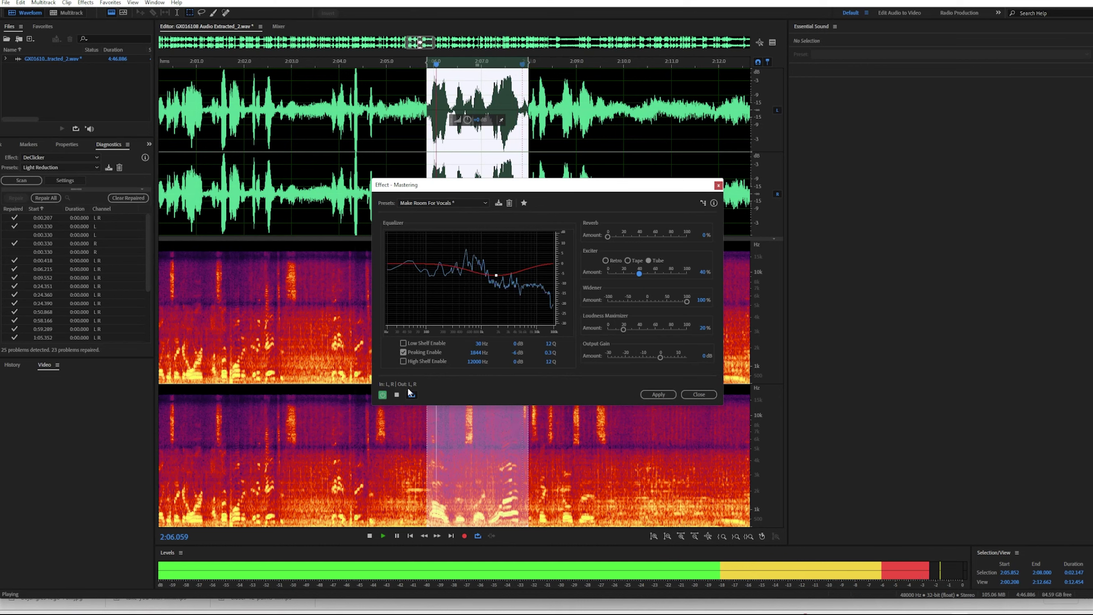
key("space")
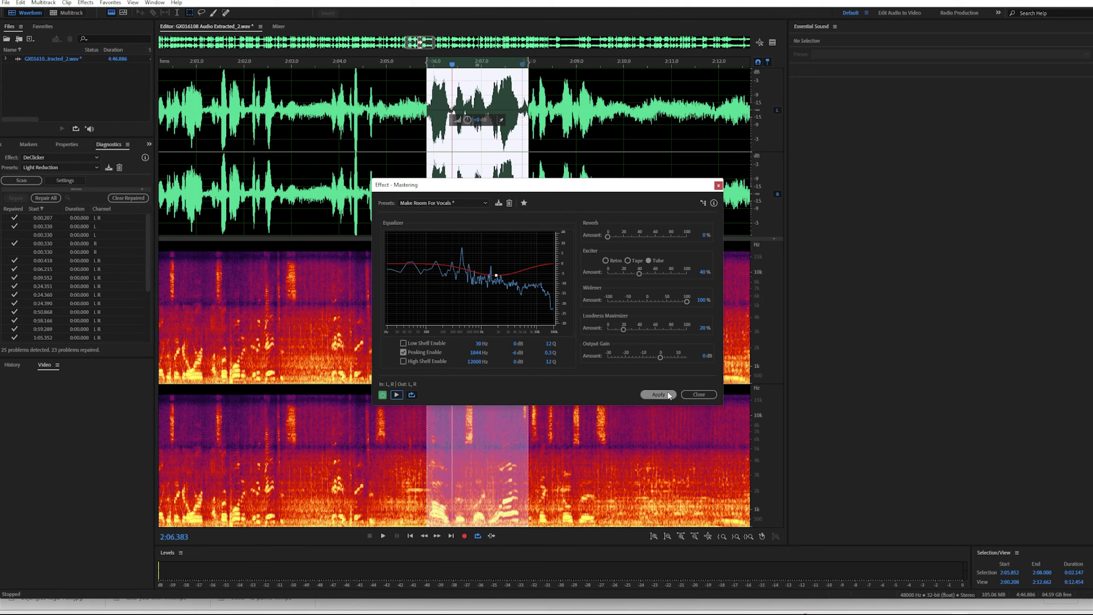
Clear the selection, apply the Mastering effect to the whole file and save the WAV file.
left_click(403, 141)
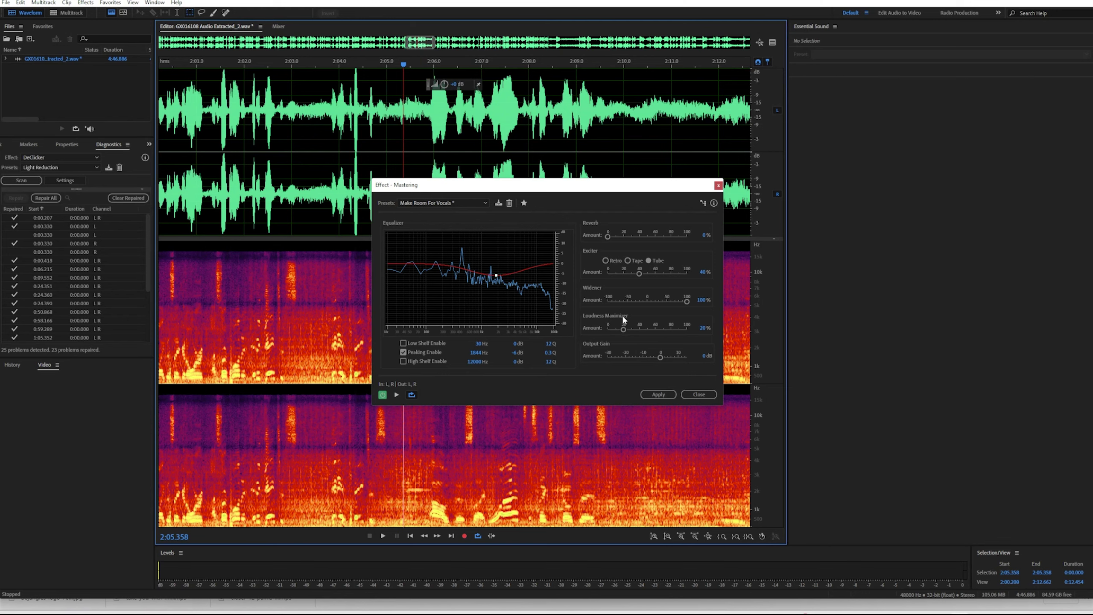
left_click(656, 395)
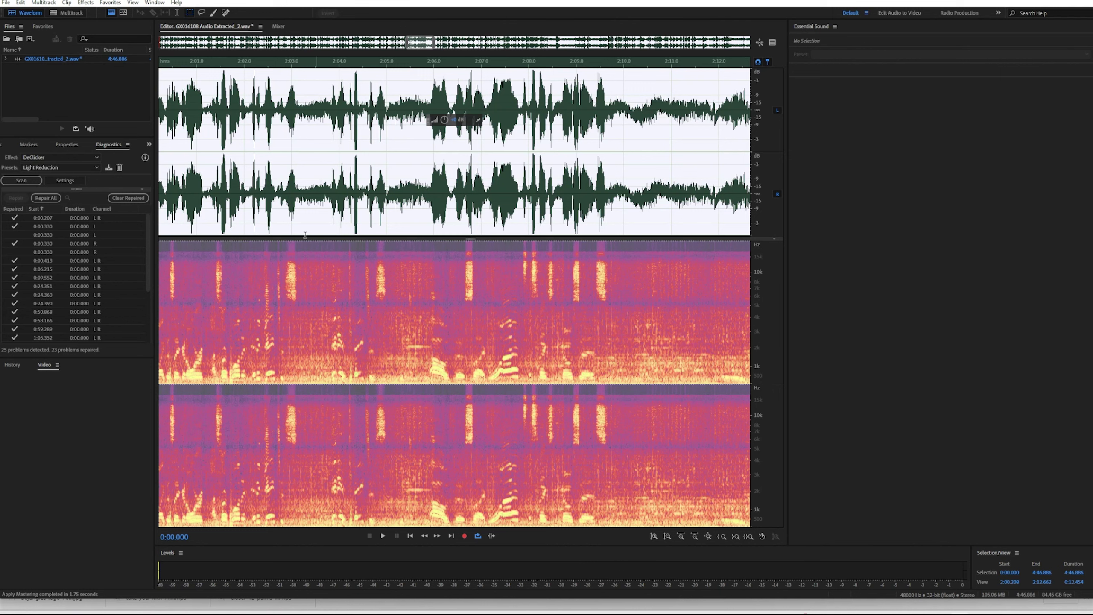
left_click(6, 3)
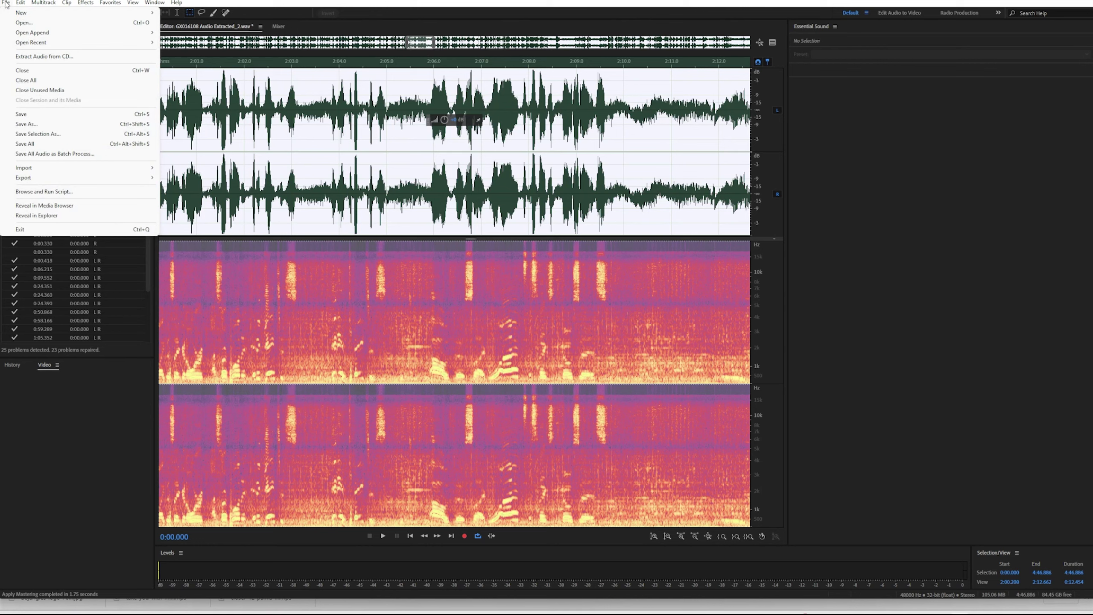
left_click(42, 114)
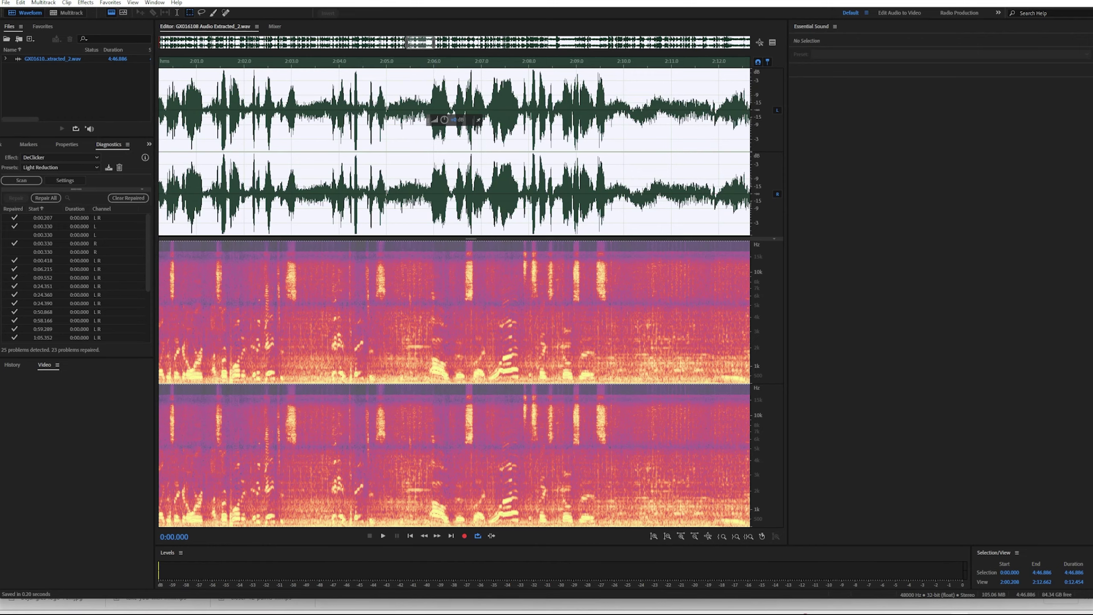
Switch to Premiere Pro, play the processed clip from 00:18:42:13 and 00:19:12:19, and deselect it.
key("alt+Tab")
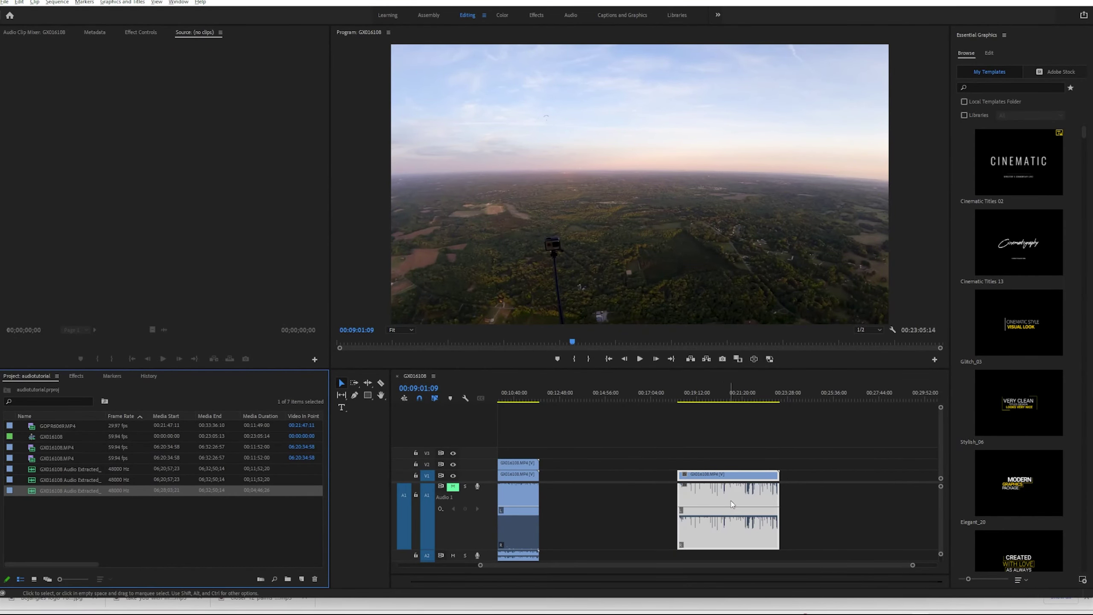
left_click_drag(913, 565, 855, 571)
left_click(693, 394)
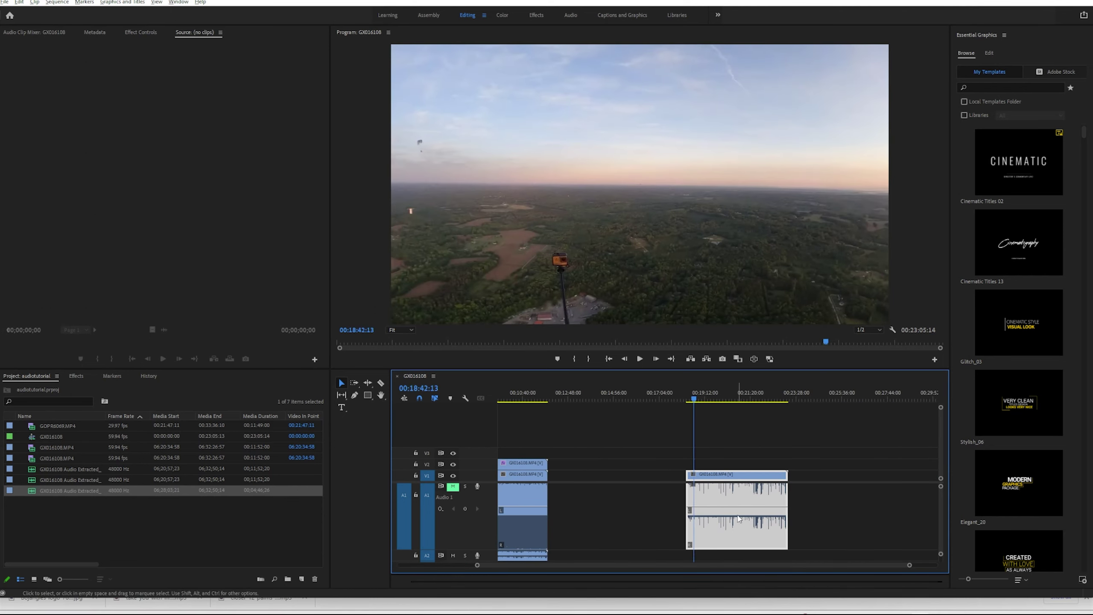
key("space")
key("space")
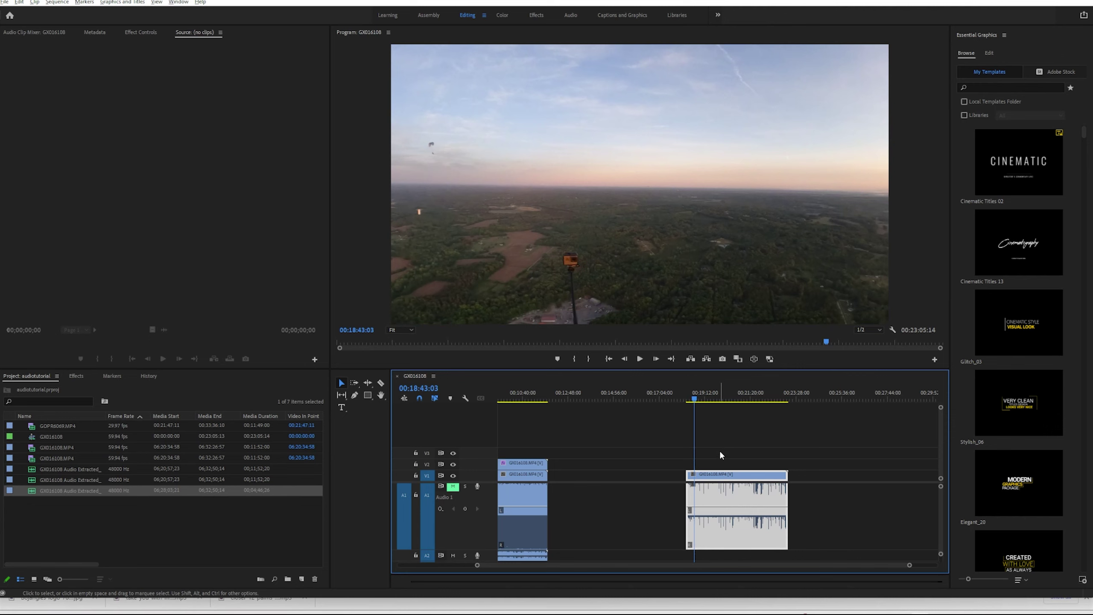
left_click(705, 393)
key("space")
left_click(740, 460)
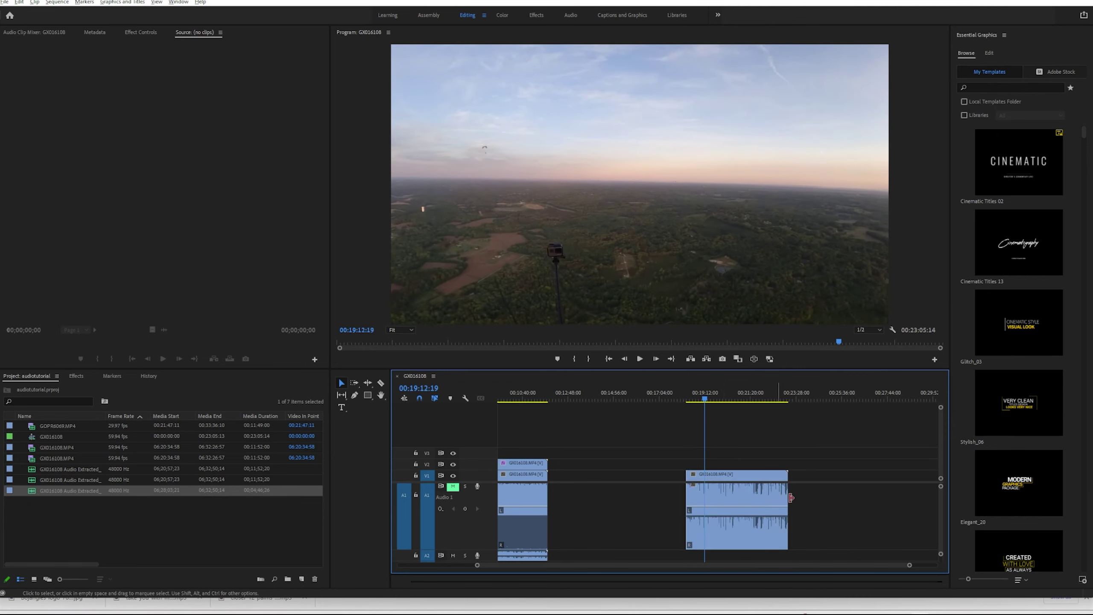
Unmute the Audio 1 track and play the processed clip from 00:19:12:19 to 00:19:21:23.
left_click_drag(765, 569, 713, 571)
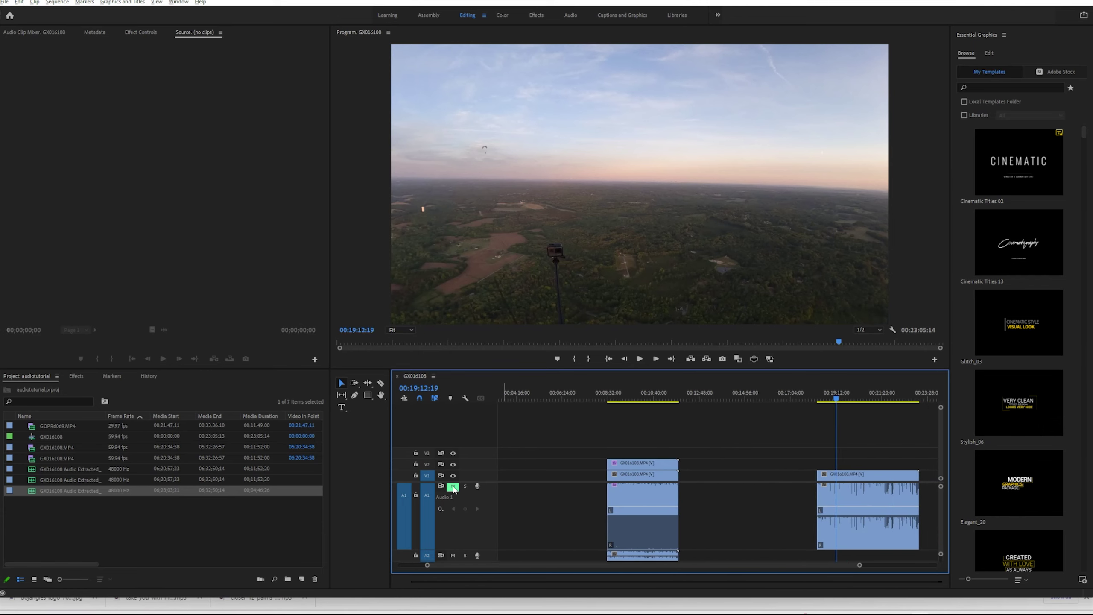
left_click_drag(634, 571, 695, 573)
key("space")
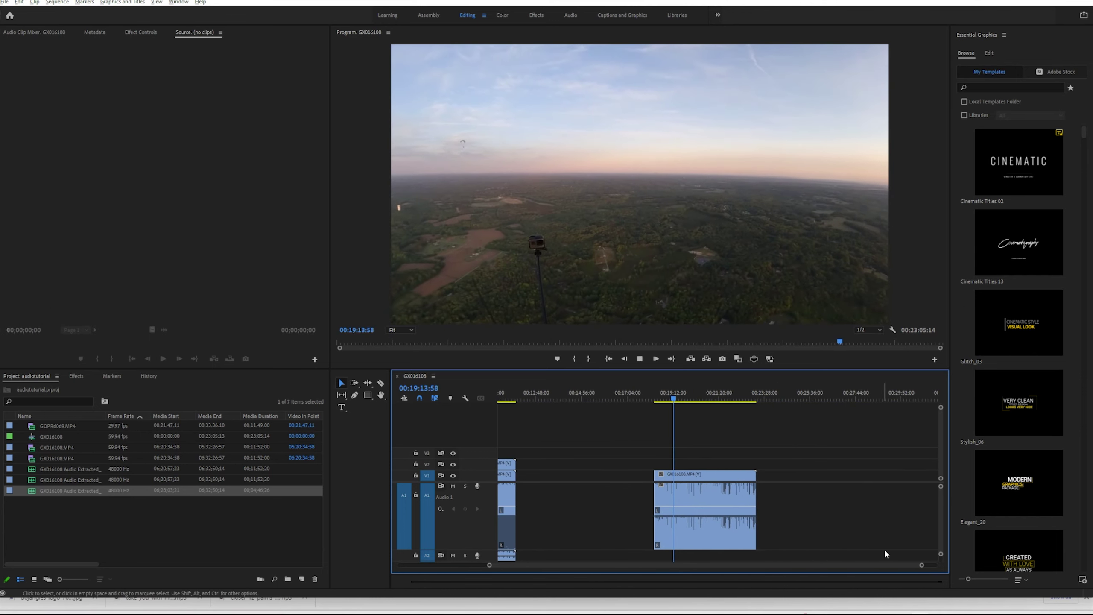
mouse_move(922, 565)
left_mouse_down()
mouse_move(836, 564)
mouse_move(940, 570)
left_mouse_up()
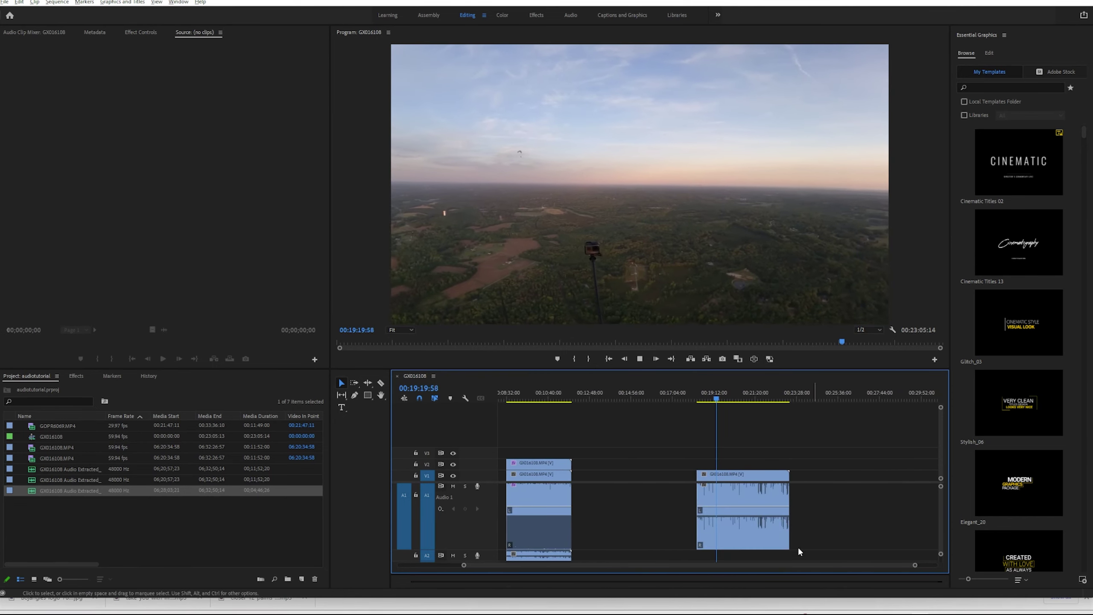
key("space")
Separate the stacked clips, delete the middle version from V1 and Audio 1, and move the original clip just before the processed clip.
left_click_drag(565, 476, 632, 493)
left_click_drag(632, 555, 632, 500)
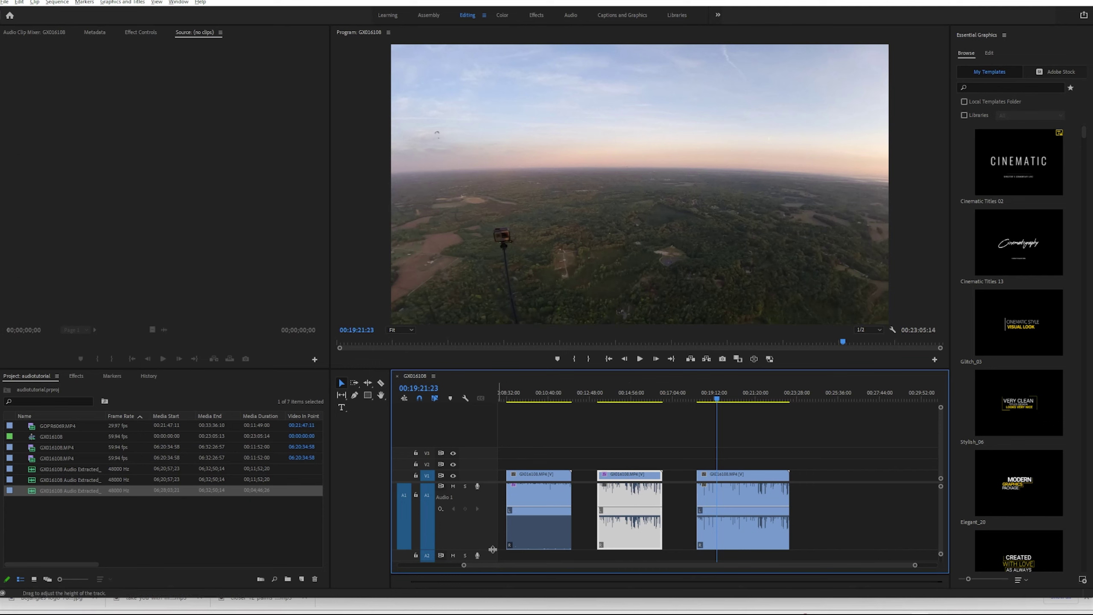
scroll(599, 513, "up", 3)
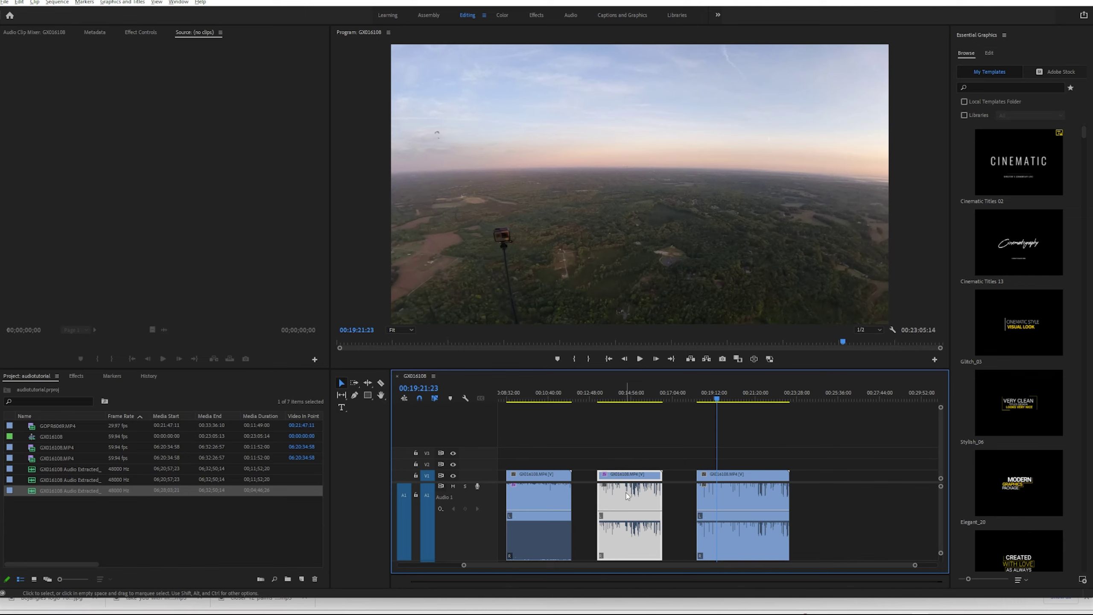
key("Delete")
left_click_drag(551, 476, 665, 477)
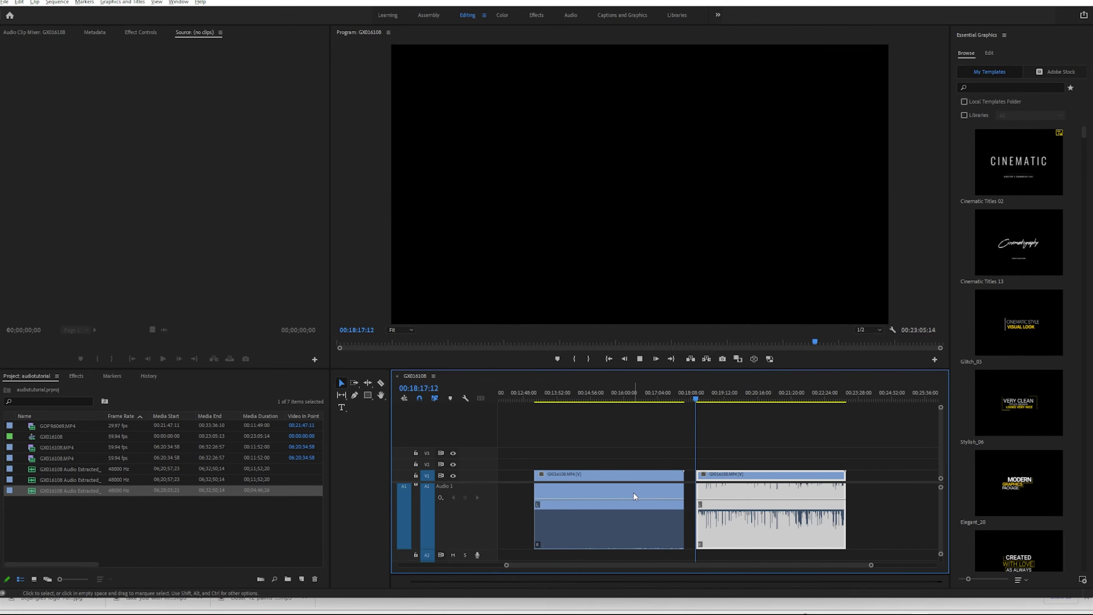
Compare the processed and original clips by alternately playing each from its start, stopping in the original at 00:13:08:54.
key("space")
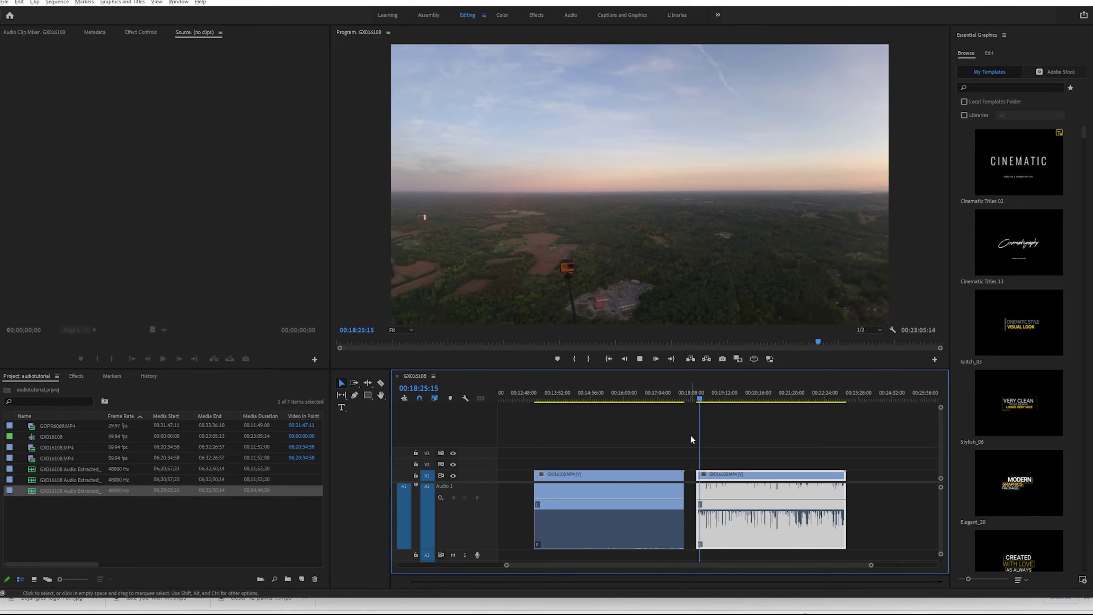
left_click(533, 394)
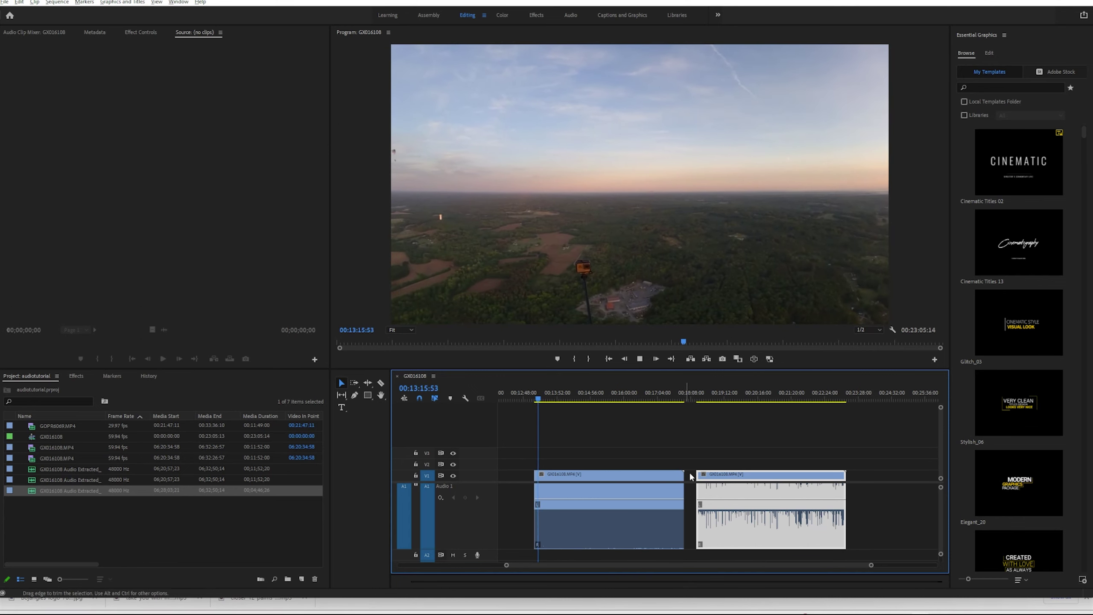
key("space")
left_click(697, 399)
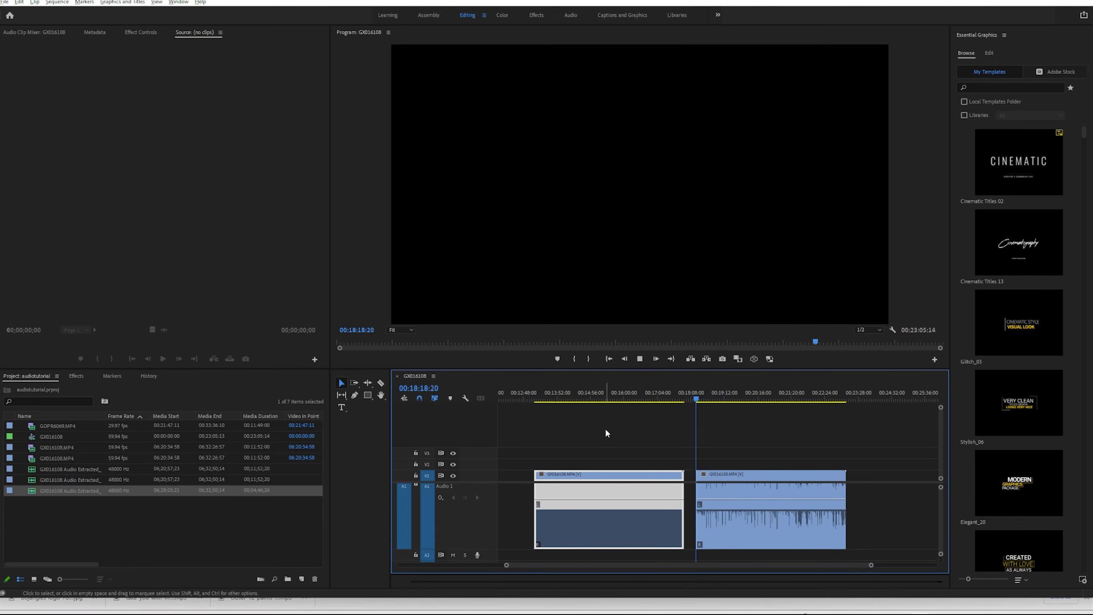
key("space")
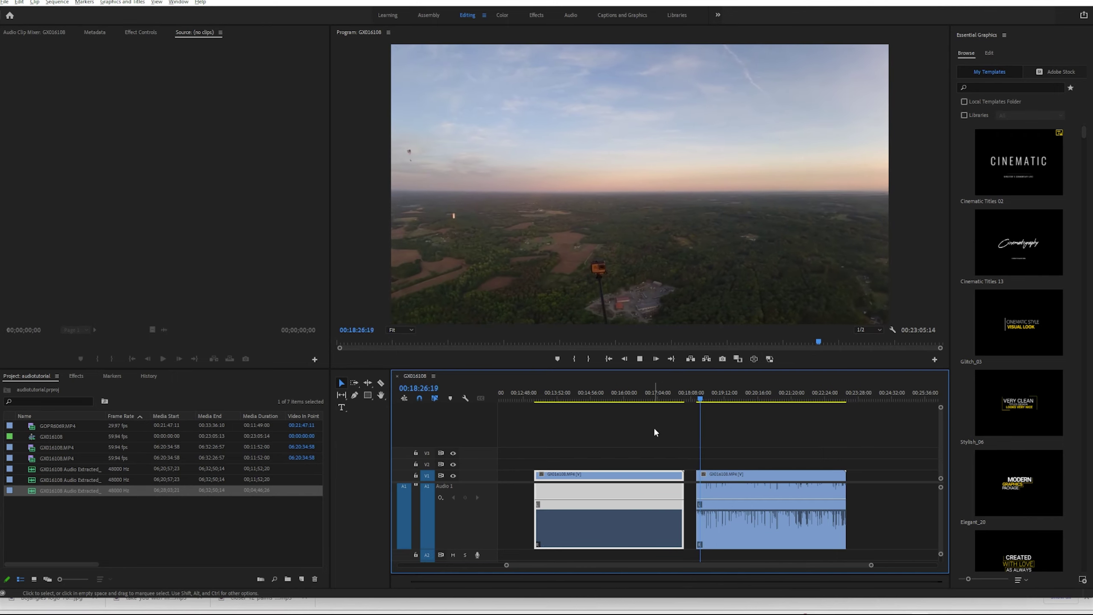
left_click(534, 398)
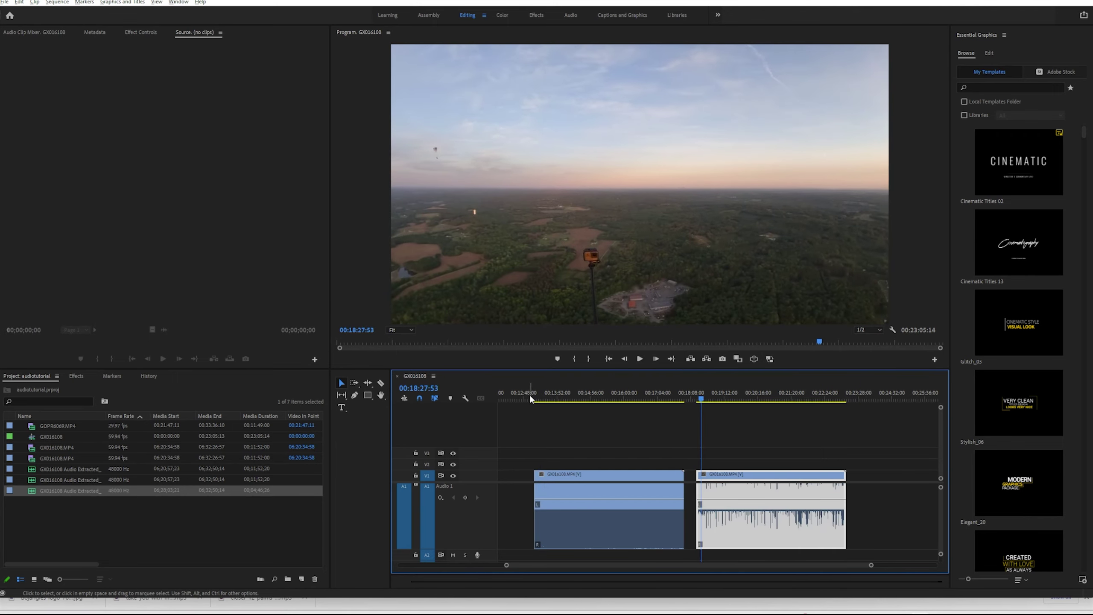
key("space")
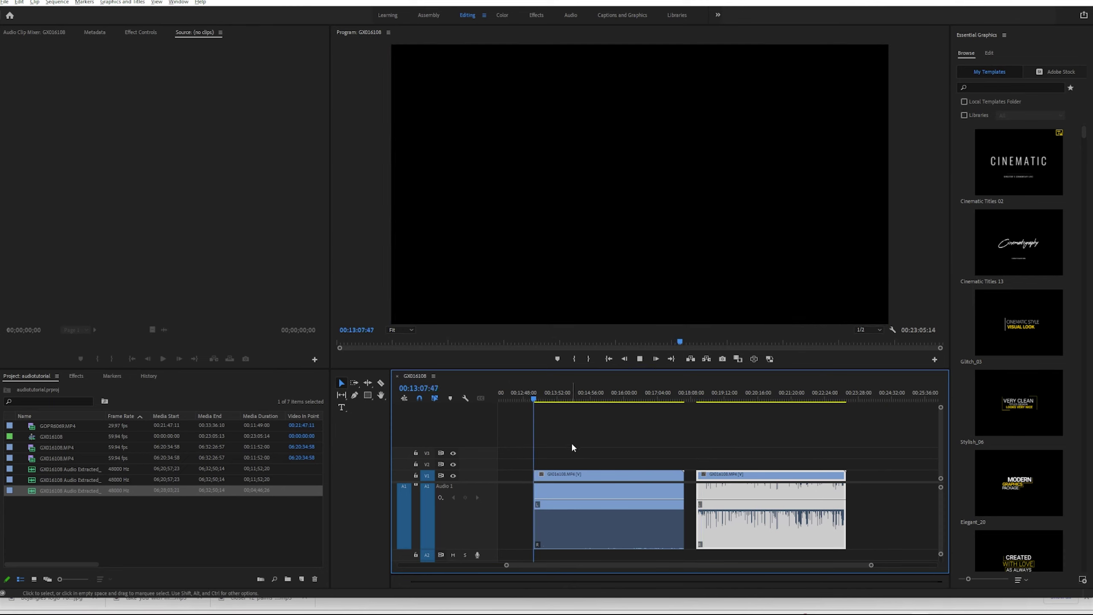
key("space")
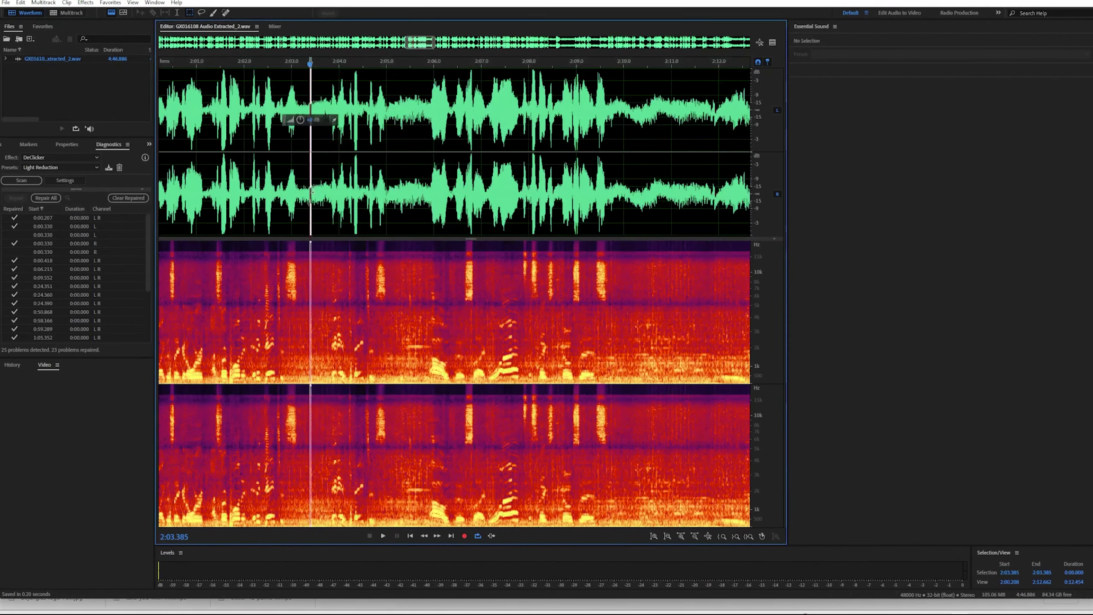
In Audition, mark the pause from 2:03.139 to 2:03.850, clear the selection at 2:05.700, and return to Premiere Pro.
mouse_move(310, 185)
left_mouse_down()
mouse_move(334, 184)
mouse_move(298, 173)
left_mouse_up()
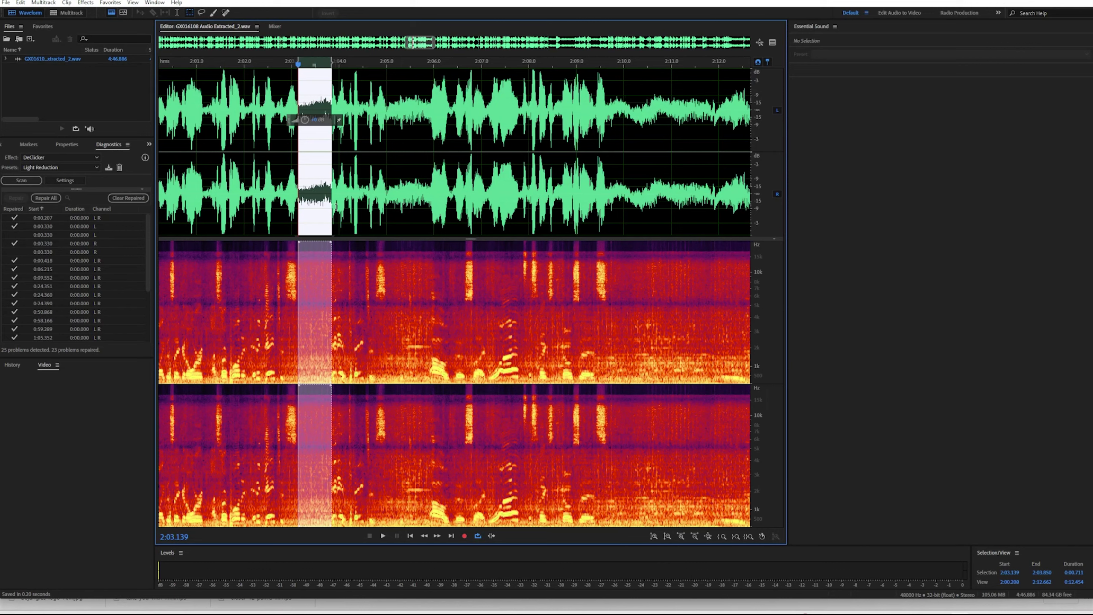
left_click(420, 193)
key("alt+Tab")
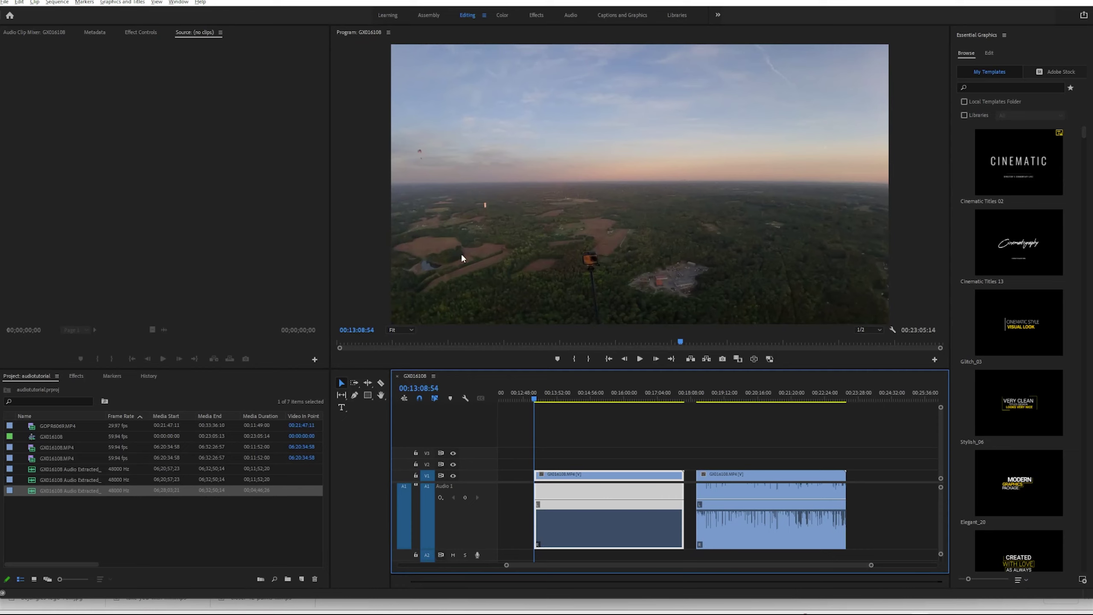
key("alt+Tab")
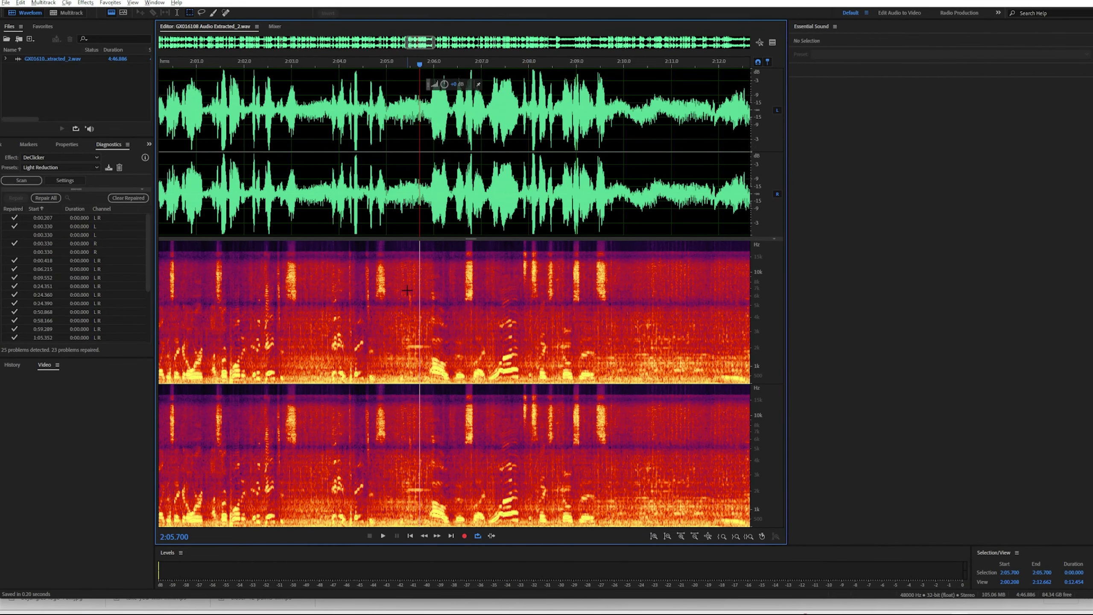
key("alt+Tab")
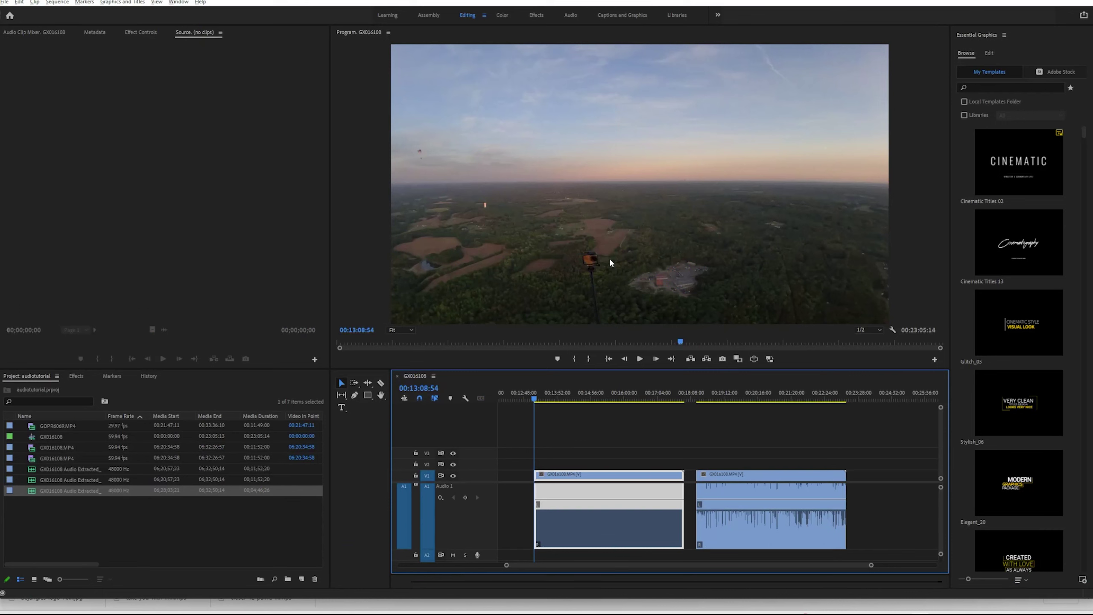